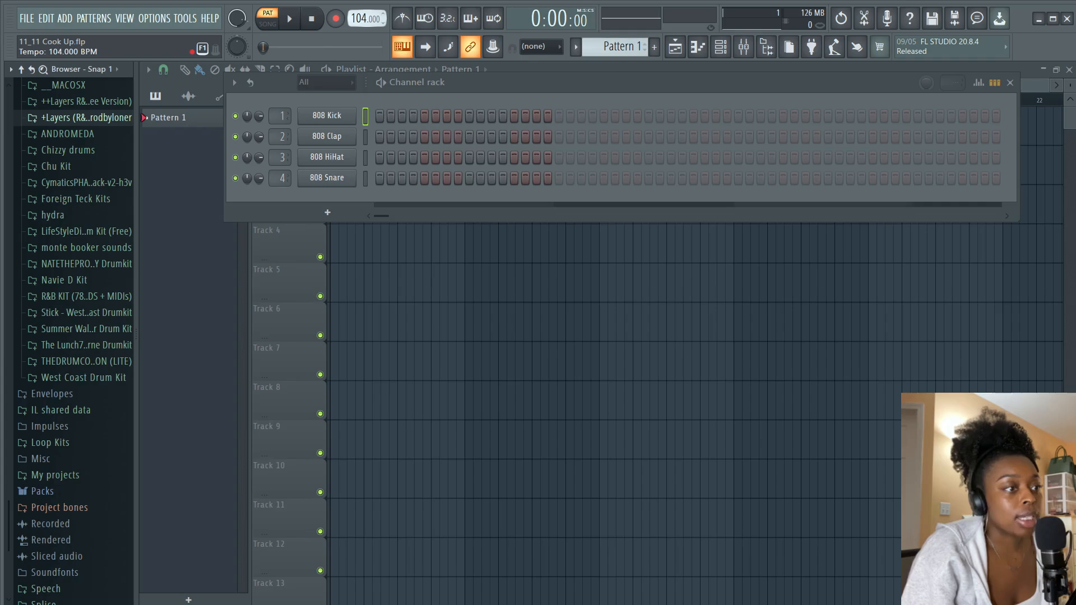
# Load the Electric keyboard instrument from the Packs Instruments Keyboard folder as a new channel and place an F4 note
pyautogui.click(352, 216)
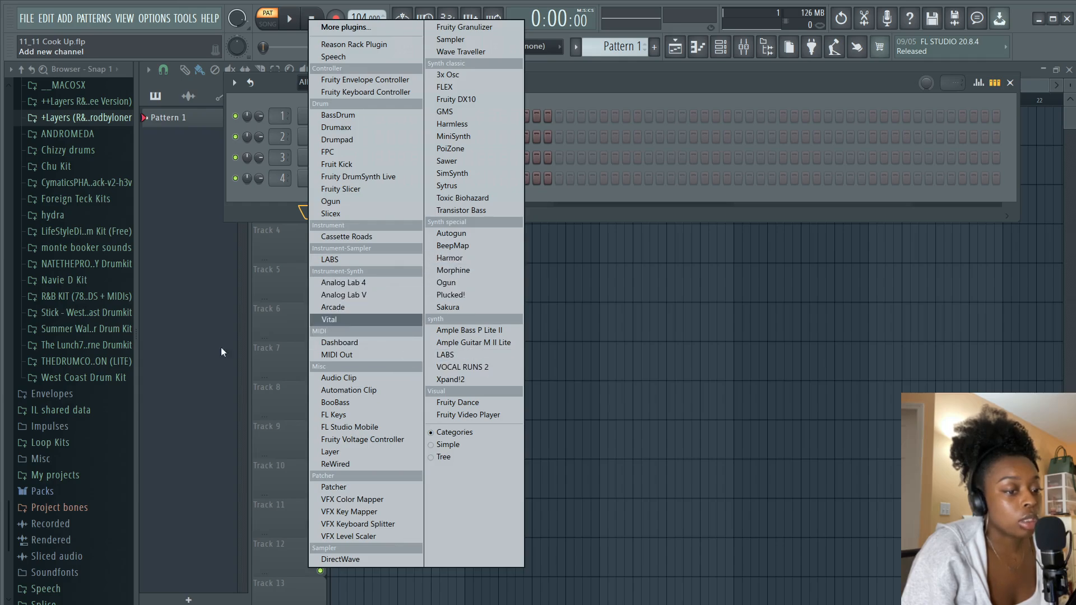
pyautogui.click(59, 498)
pyautogui.scroll(-5, 88, 493)
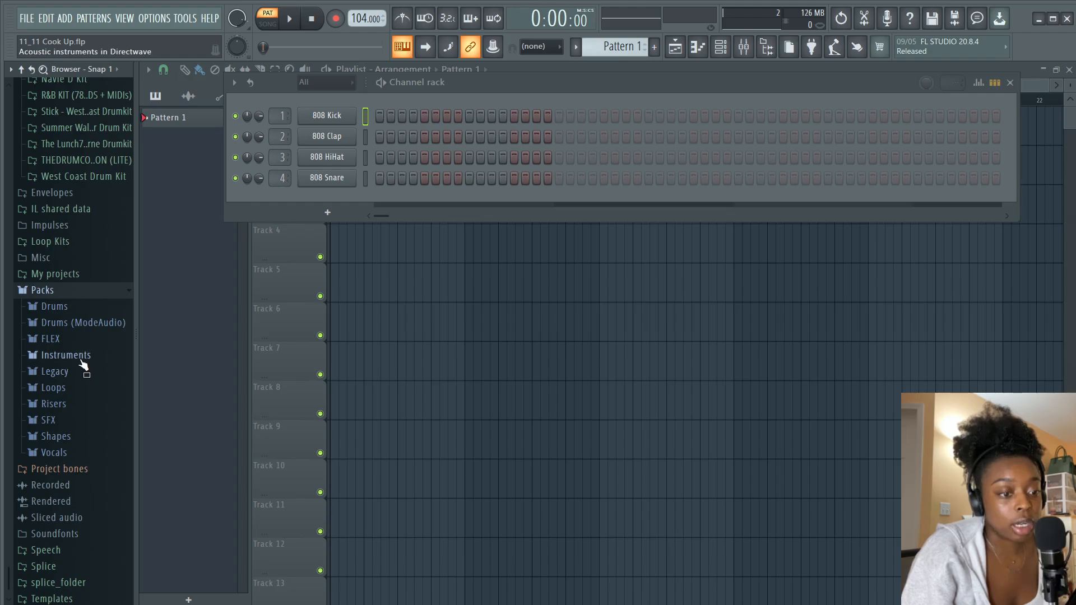
pyautogui.click(83, 356)
pyautogui.click(81, 405)
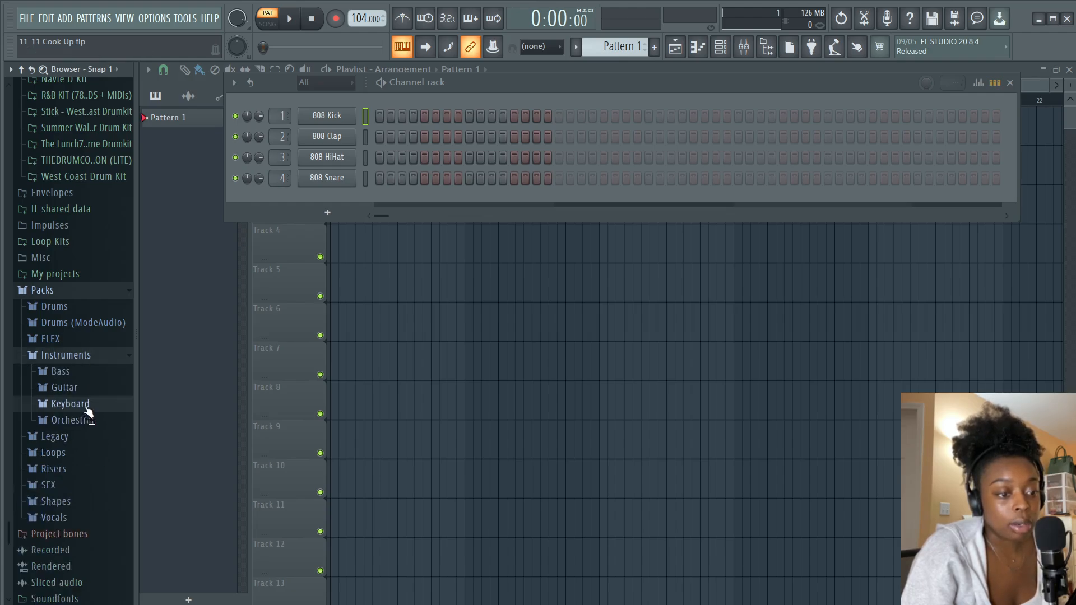
pyautogui.click(201, 391)
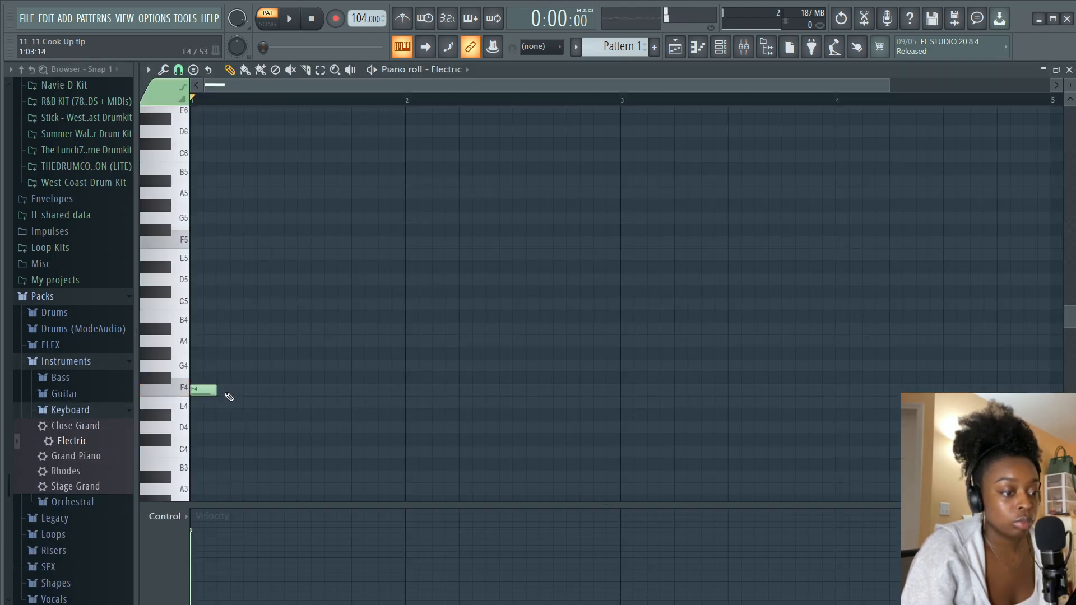
# Stretch the F4 note to one bar and add A4, C5 and E5 notes of the same length
pyautogui.moveTo(216, 389); pyautogui.dragTo(383, 379)
pyautogui.moveTo(227, 342)
pyautogui.mouseDown()
pyautogui.moveTo(209, 355)
pyautogui.moveTo(204, 343)
pyautogui.mouseUp()
pyautogui.moveTo(196, 282); pyautogui.dragTo(195, 311)
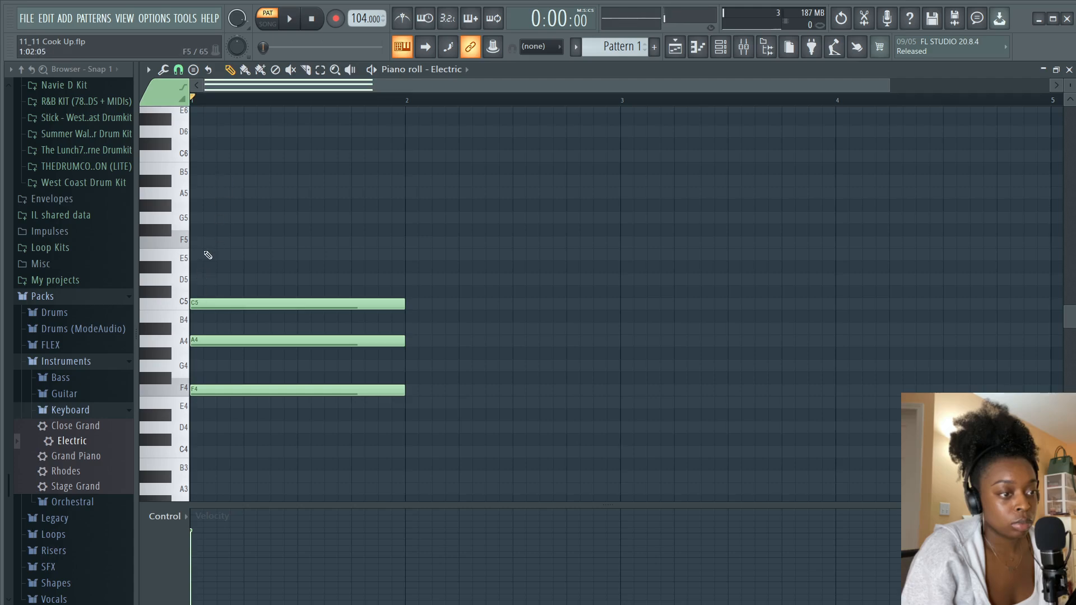
pyautogui.moveTo(195, 253); pyautogui.dragTo(195, 253)
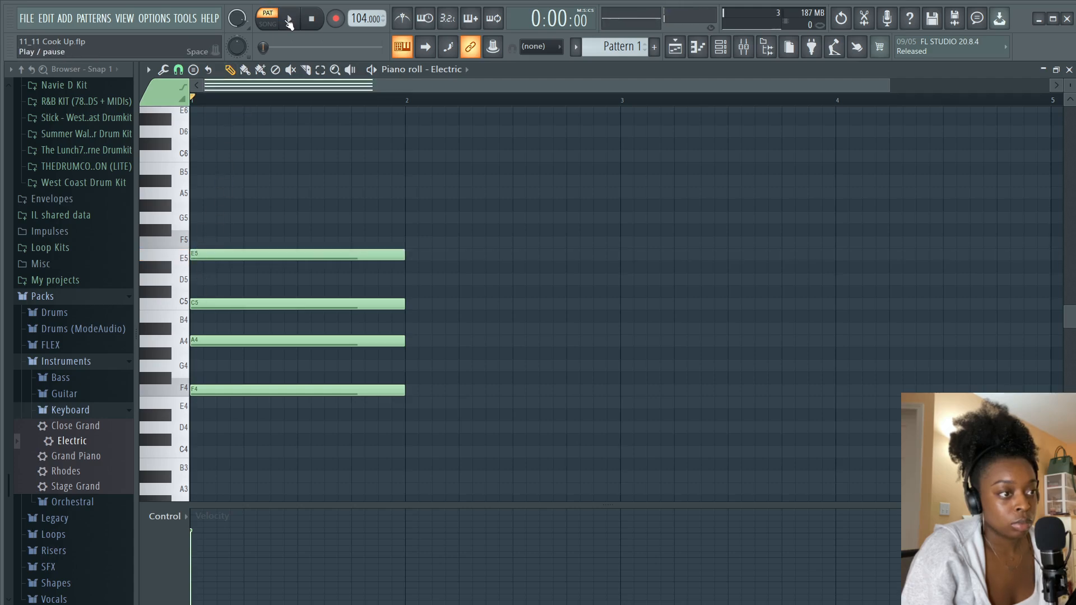
# Play the pattern and try lowering the A4 note to G#4 while auditioning
pyautogui.click(288, 21)
pyautogui.click(317, 24)
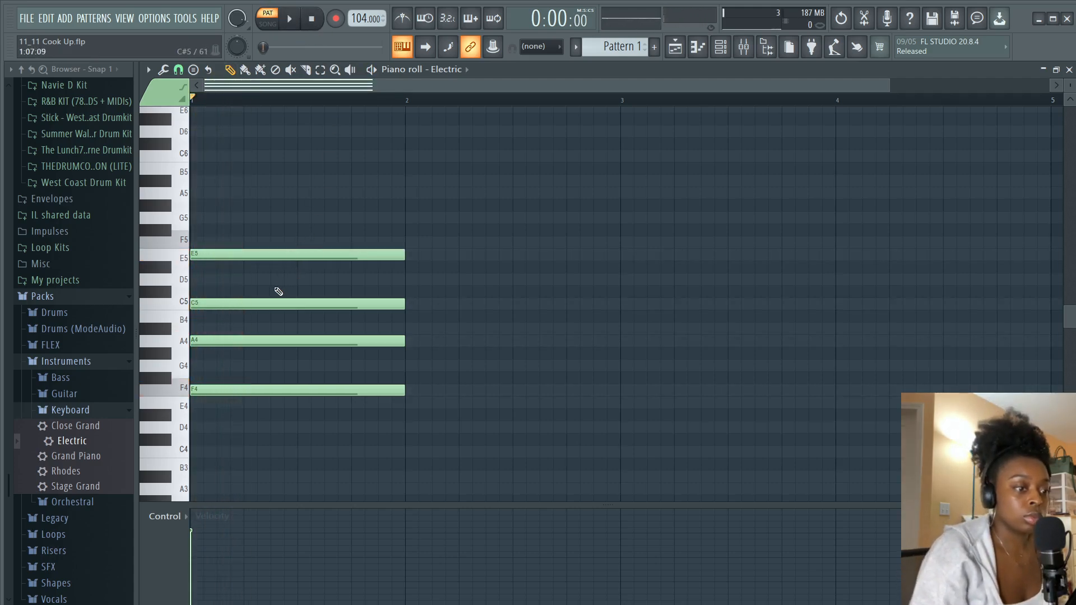
pyautogui.moveTo(226, 340); pyautogui.dragTo(226, 357)
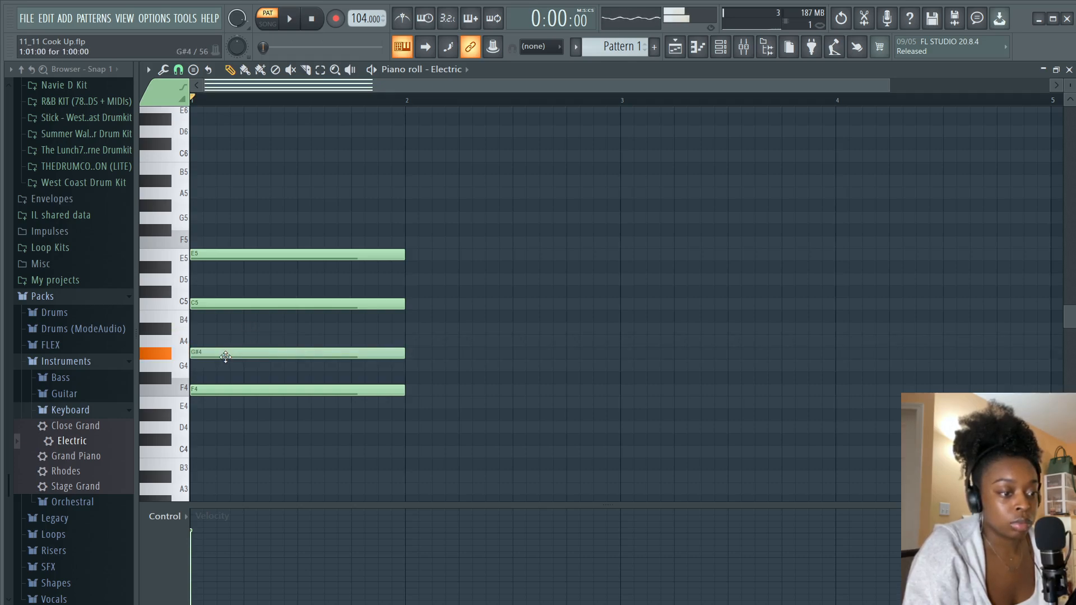
pyautogui.press('space')
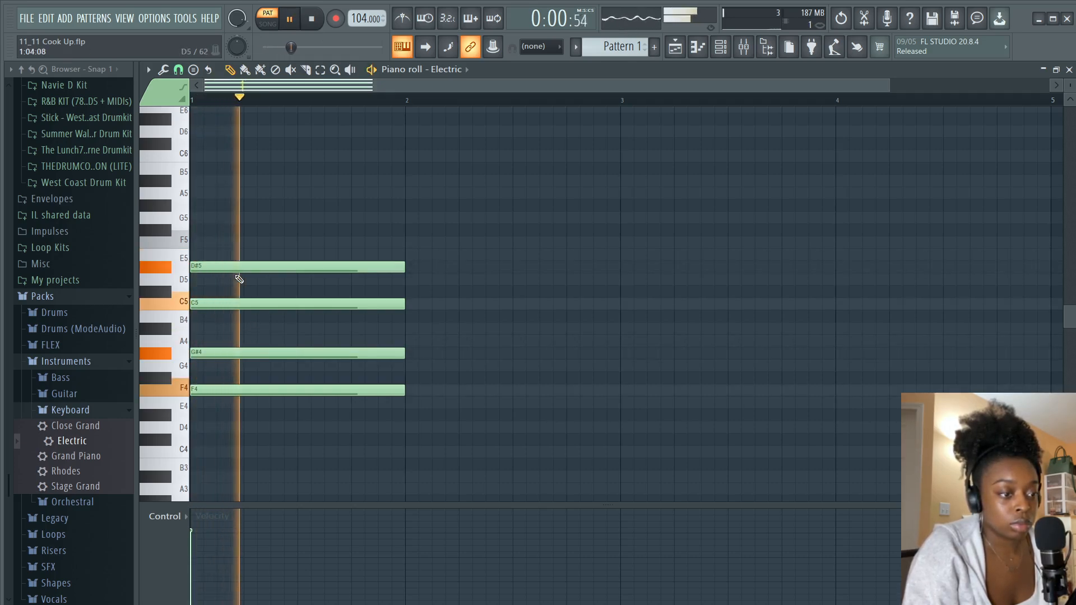
pyautogui.press('space')
# Delete the top note, move the G#4 note back to A4 and audition the chord
pyautogui.rightClick(234, 258)
pyautogui.moveTo(224, 355); pyautogui.dragTo(224, 340)
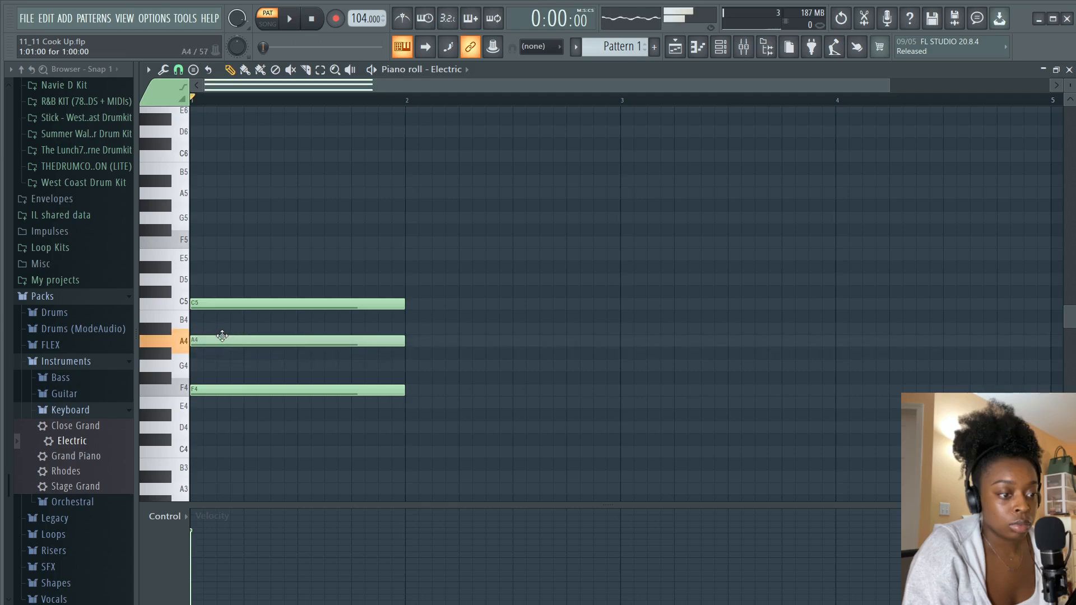
pyautogui.press('space')
pyautogui.press('space')
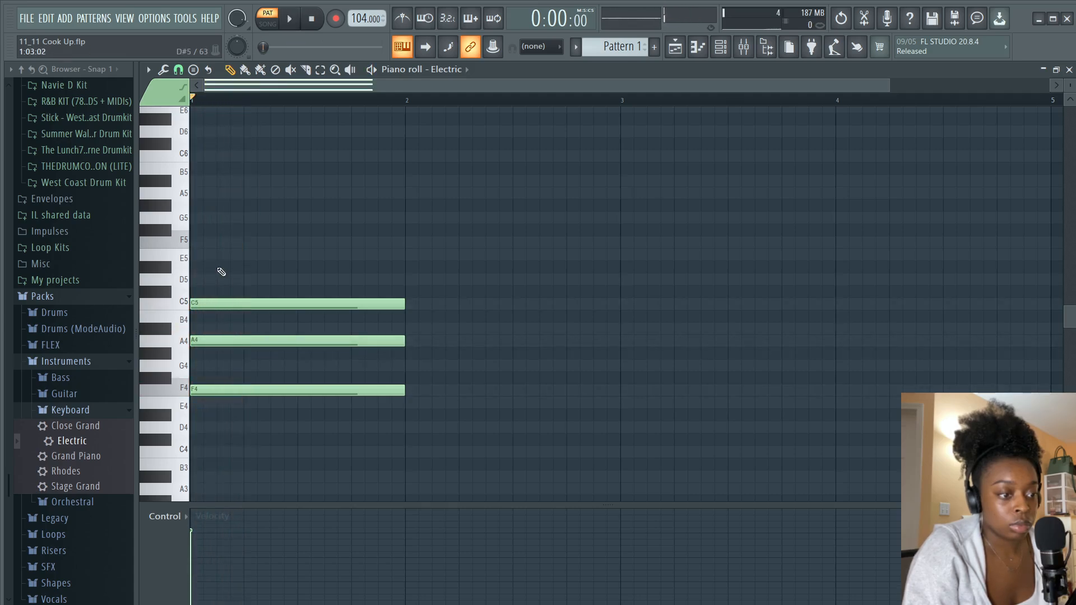
# Add E5 and E4 notes to the chord and play it
pyautogui.click(197, 259)
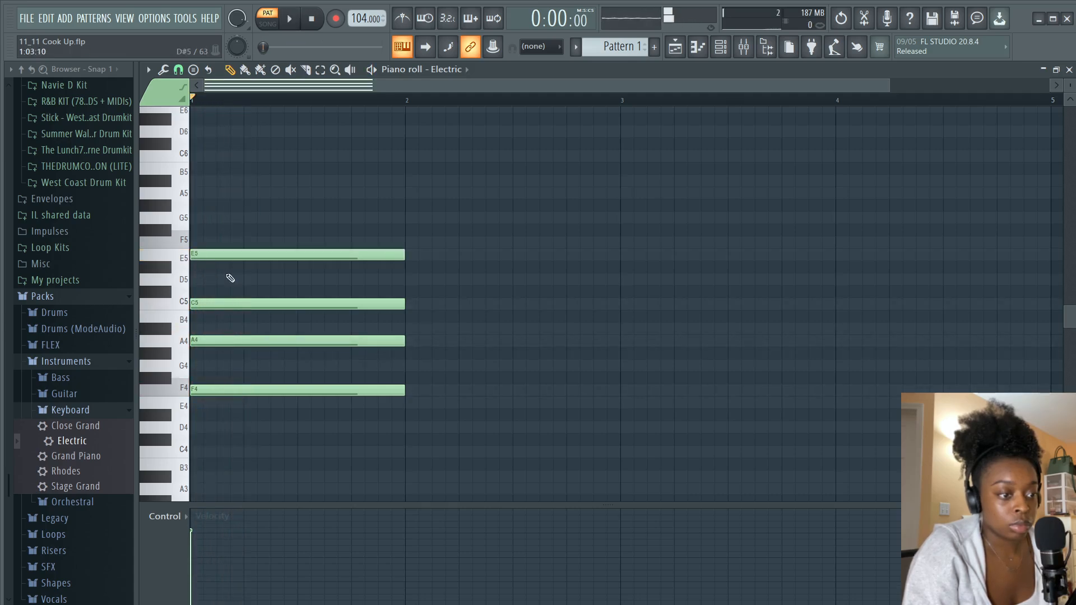
pyautogui.click(196, 405)
pyautogui.press('space')
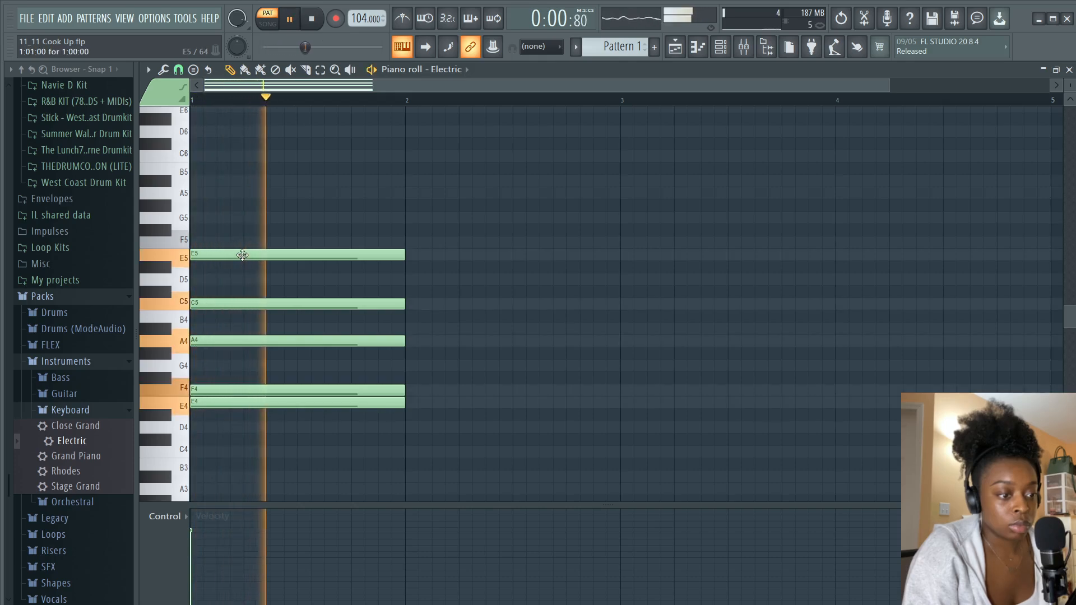
# Remove the E5 note and audition the chord
pyautogui.rightClick(243, 256)
pyautogui.press('space')
pyautogui.press('space')
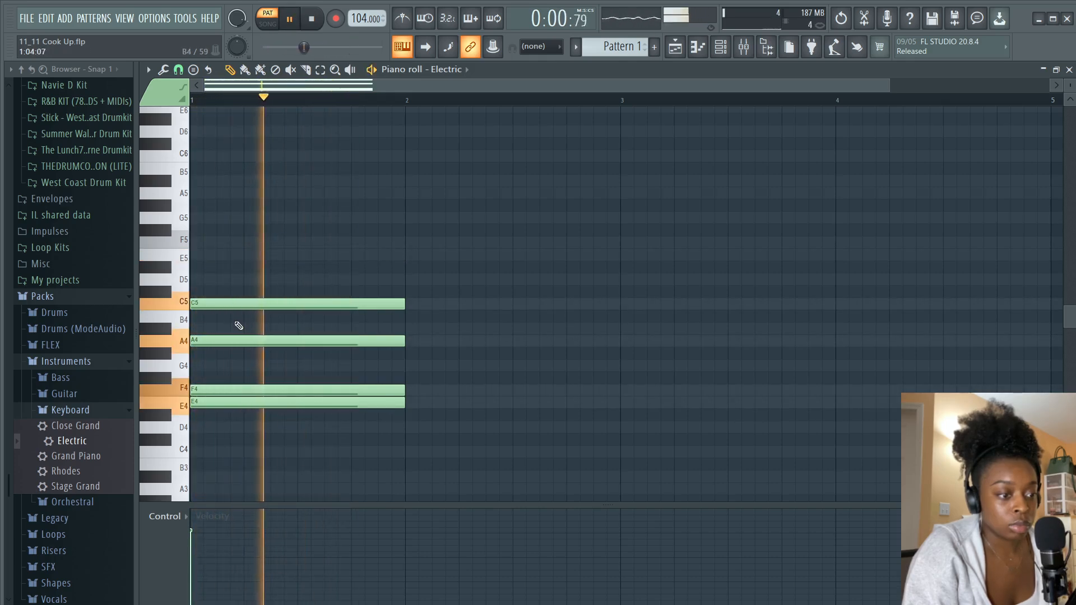
# Restore the E5 note, add a G5 note above it and audition the chord
pyautogui.press('space')
pyautogui.press('space')
pyautogui.press('space')
pyautogui.click(195, 256)
pyautogui.press('space')
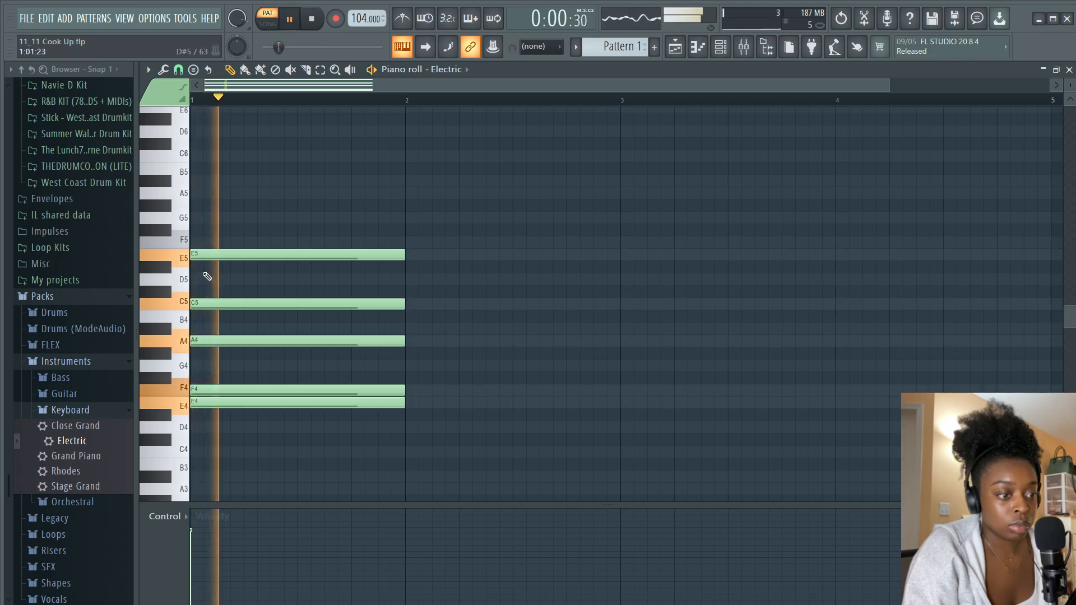
pyautogui.press('space')
pyautogui.moveTo(194, 209)
pyautogui.mouseDown()
pyautogui.moveTo(193, 197)
pyautogui.moveTo(193, 219)
pyautogui.mouseUp()
pyautogui.press('space')
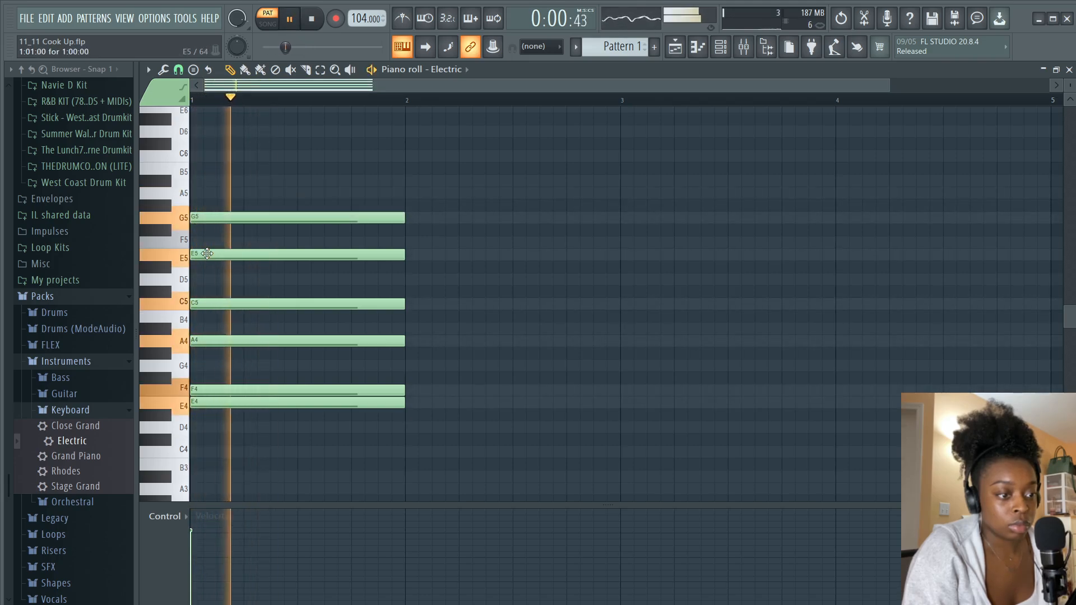
pyautogui.press('space')
# Revoice the chord by deleting E5, adding a G4 note and raising the E4 note to E5
pyautogui.rightClick(205, 255)
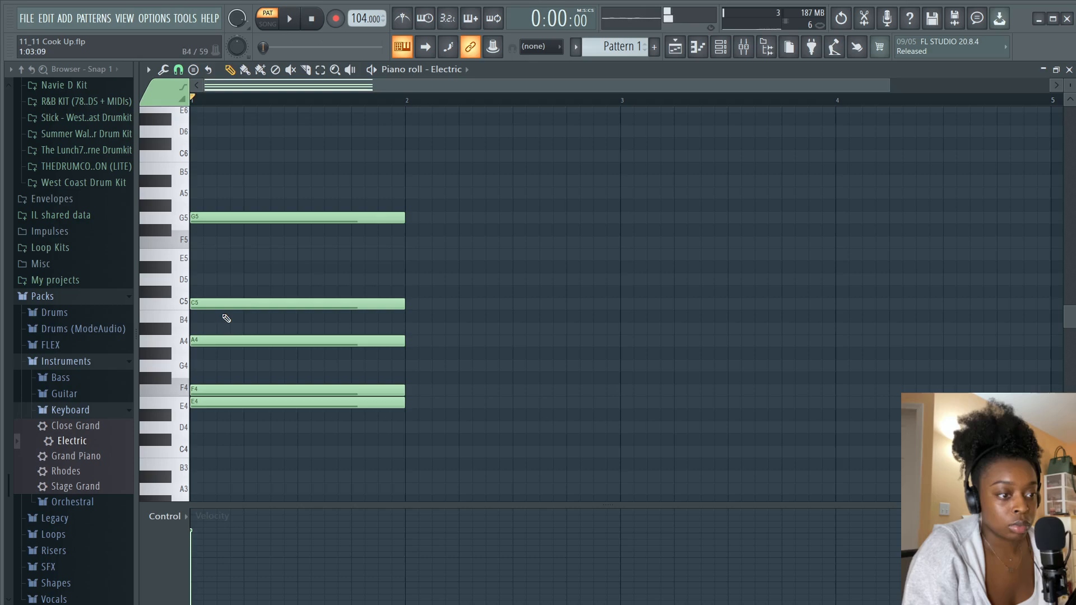
pyautogui.click(205, 366)
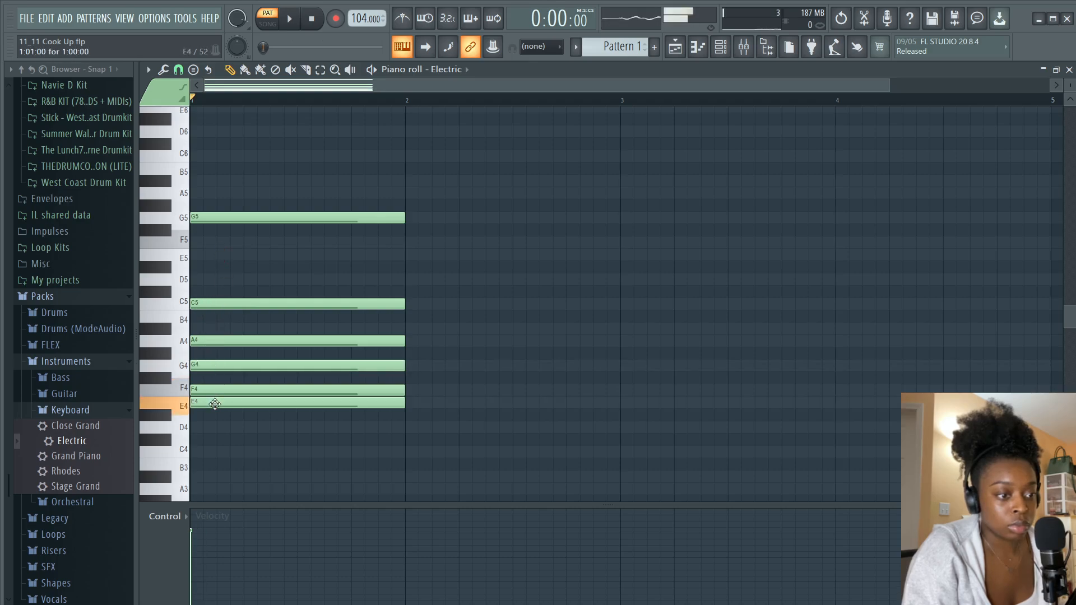
pyautogui.moveTo(215, 404); pyautogui.dragTo(208, 249)
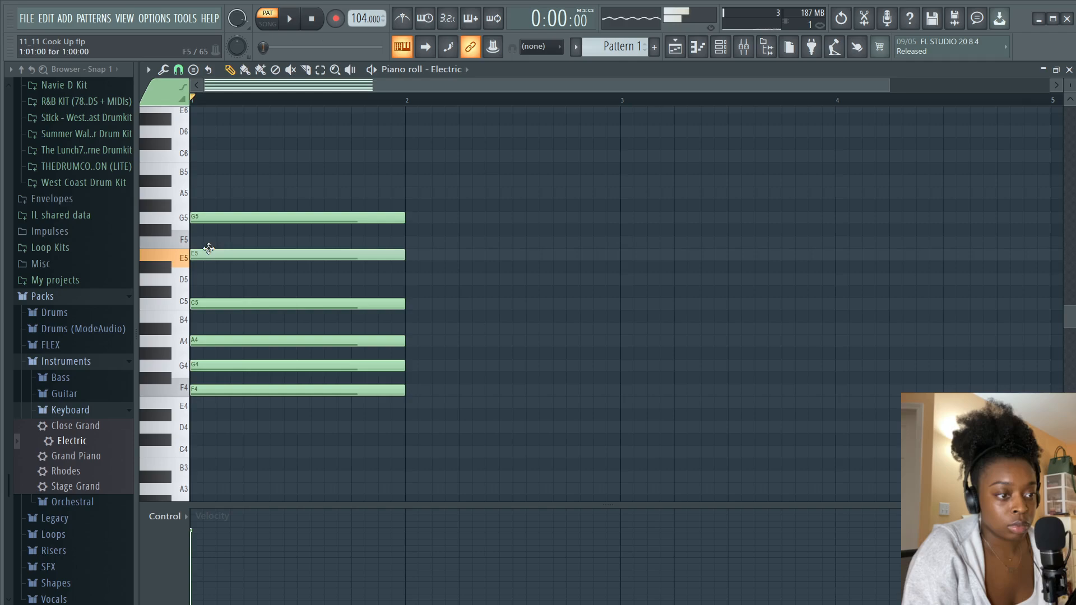
# Delete the G5 note and audition the chord
pyautogui.rightClick(207, 218)
pyautogui.press('space')
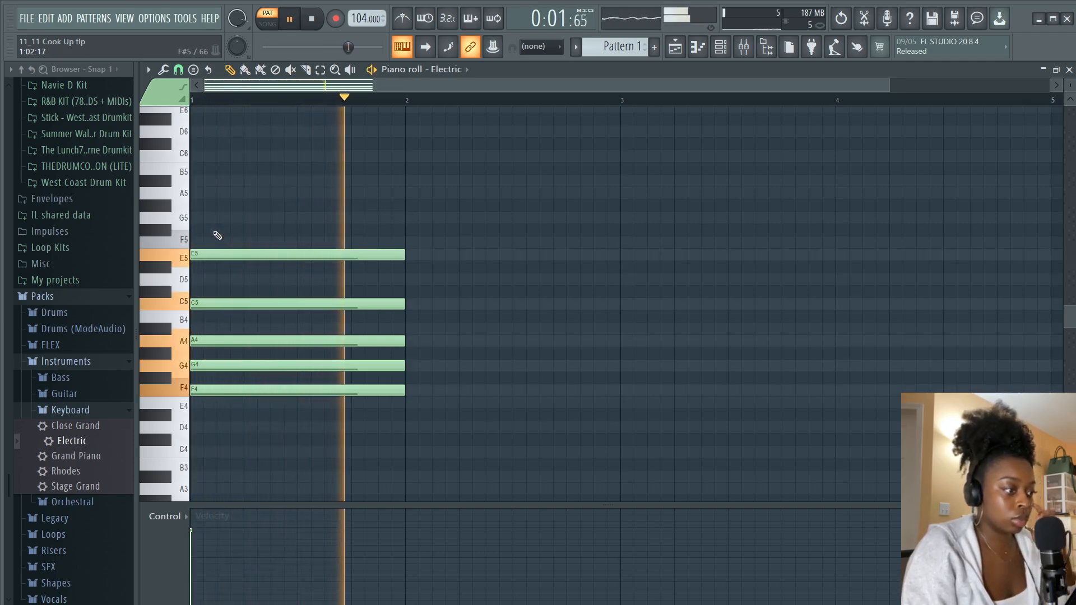
pyautogui.press('space')
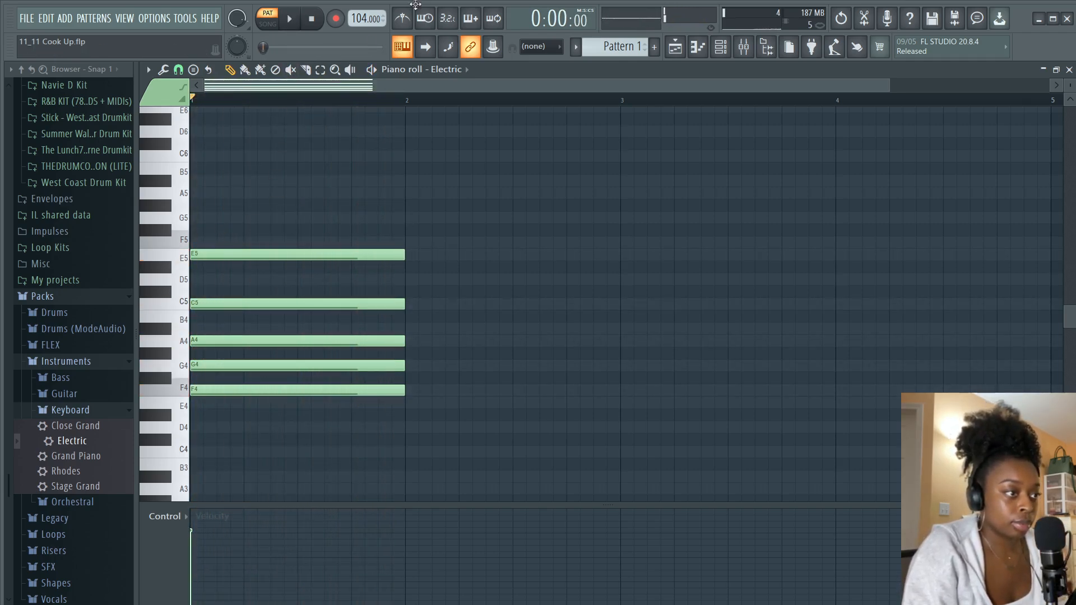
# Select all notes, lengthen them to about one and a half bars and audition the result
pyautogui.hotkey('ctrl', 'a')
pyautogui.moveTo(404, 255); pyautogui.dragTo(514, 256)
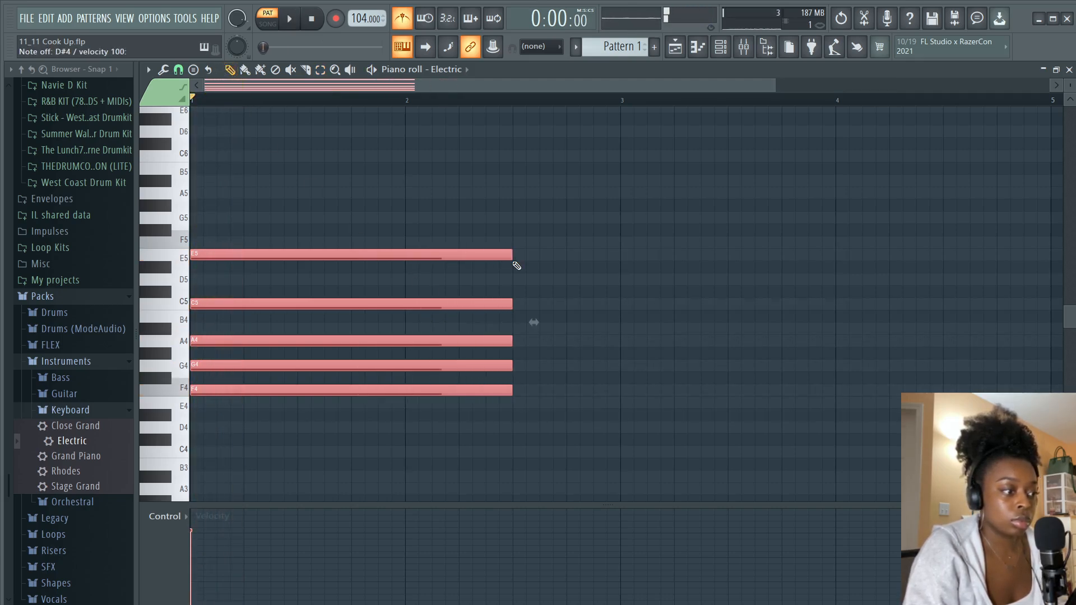
pyautogui.press('space')
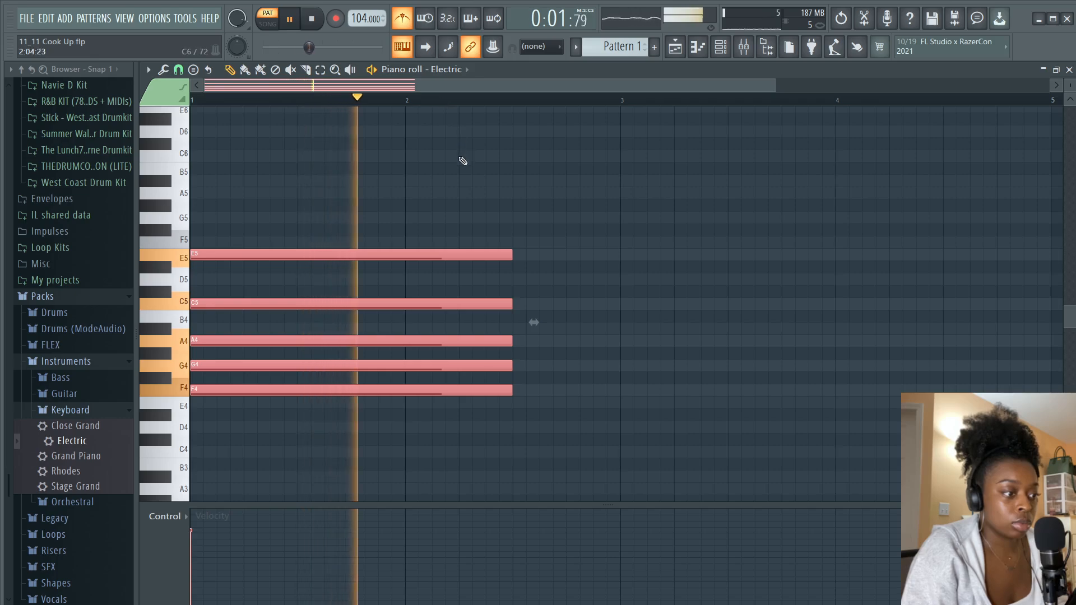
pyautogui.press('space')
# Add a second chord of C5, A4, F4 and D4 right after the first and audition it
pyautogui.click(523, 303)
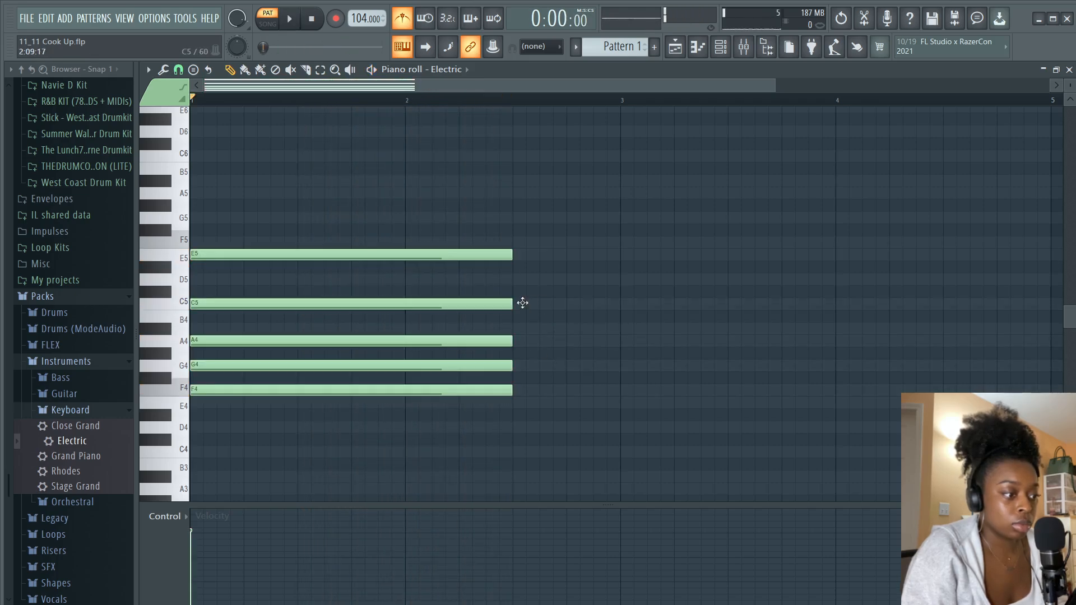
pyautogui.click(518, 303)
pyautogui.click(517, 338)
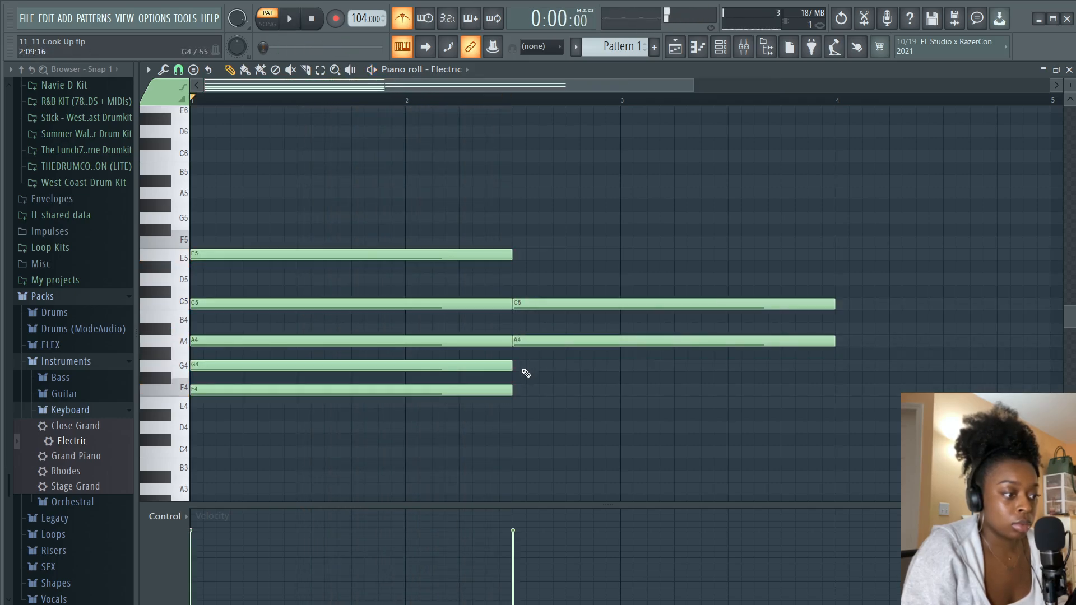
pyautogui.moveTo(517, 379); pyautogui.dragTo(516, 434)
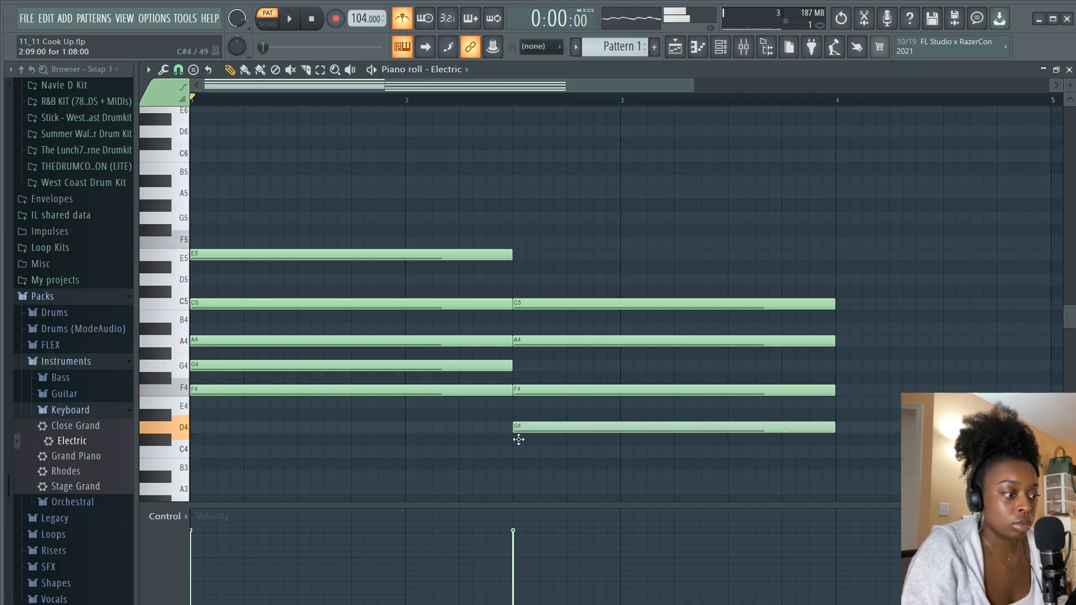
pyautogui.press('space')
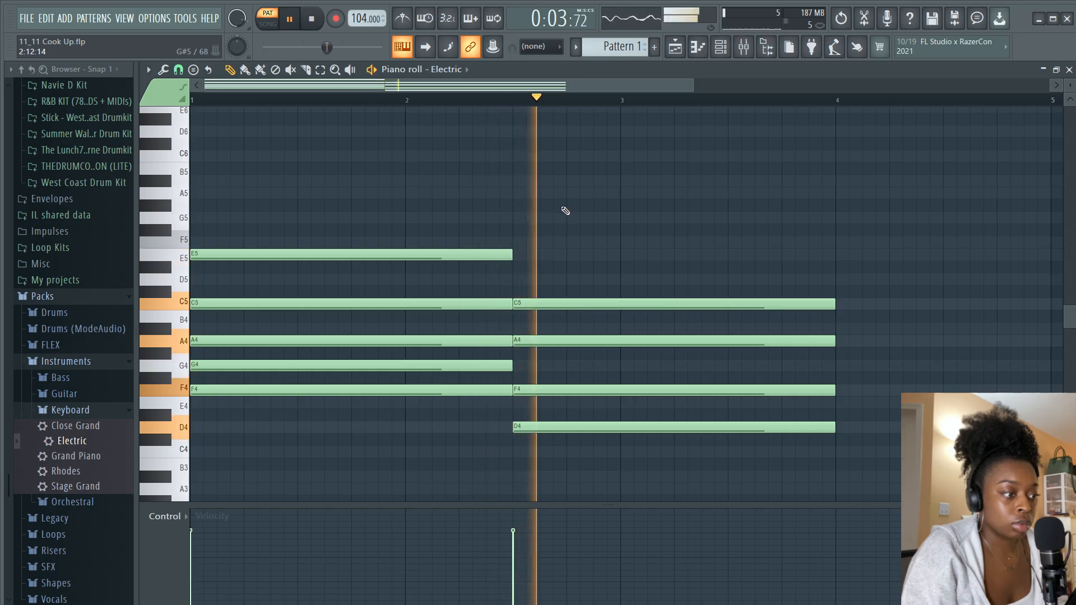
pyautogui.press('space')
pyautogui.press('space')
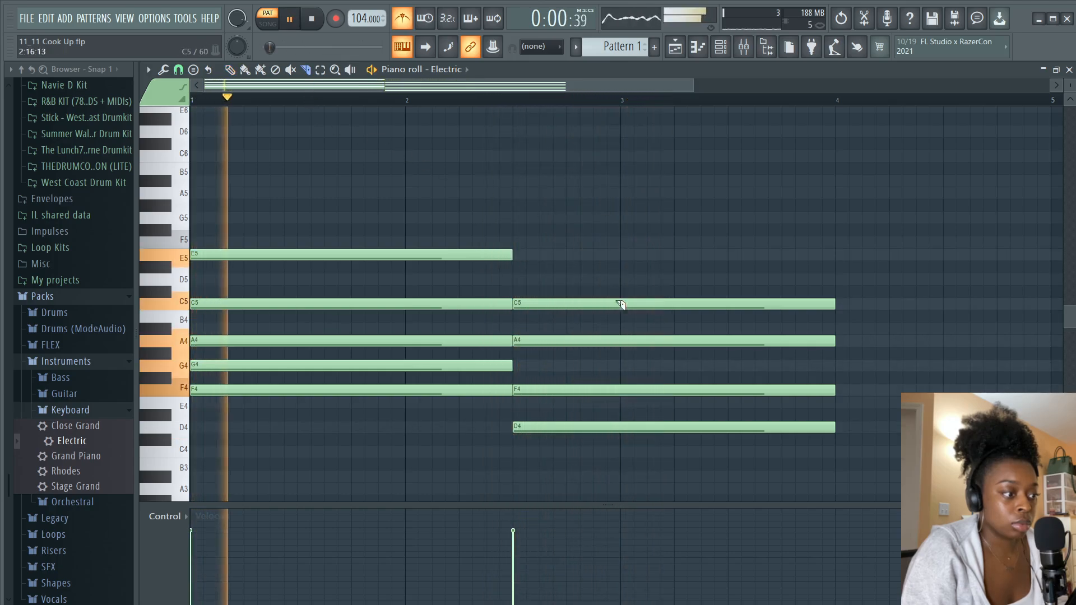
# Slice the second chord at bar 3 and delete the note parts after the cut
pyautogui.press('c')
pyautogui.moveTo(621, 294)
pyautogui.mouseDown()
pyautogui.moveTo(636, 372)
pyautogui.moveTo(637, 480)
pyautogui.mouseUp()
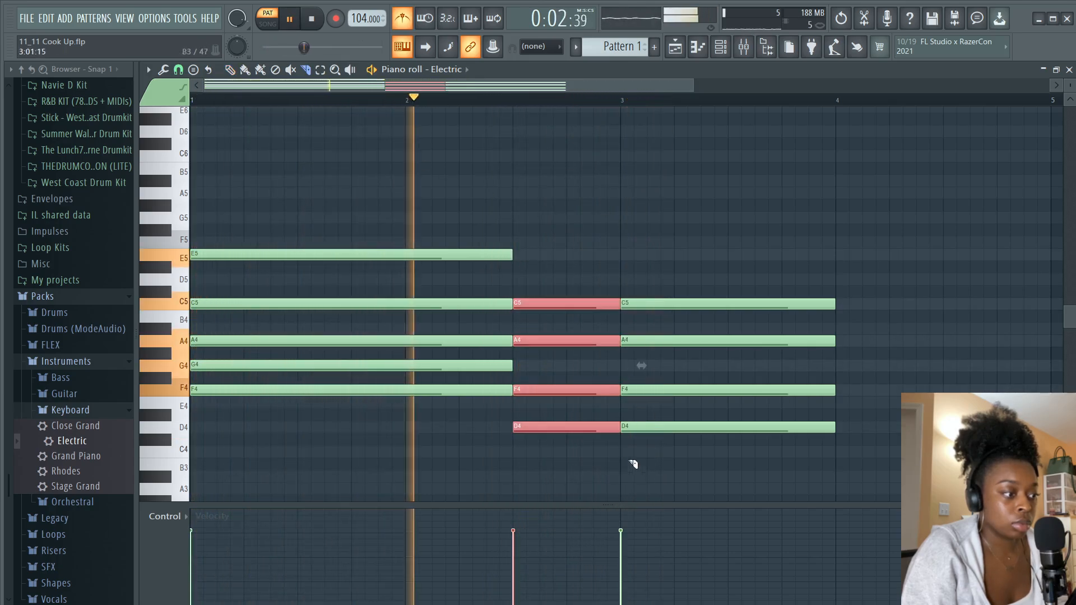
pyautogui.press('p')
pyautogui.rightClick(636, 304)
pyautogui.rightClick(641, 342)
pyautogui.rightClick(646, 390)
pyautogui.rightClick(653, 428)
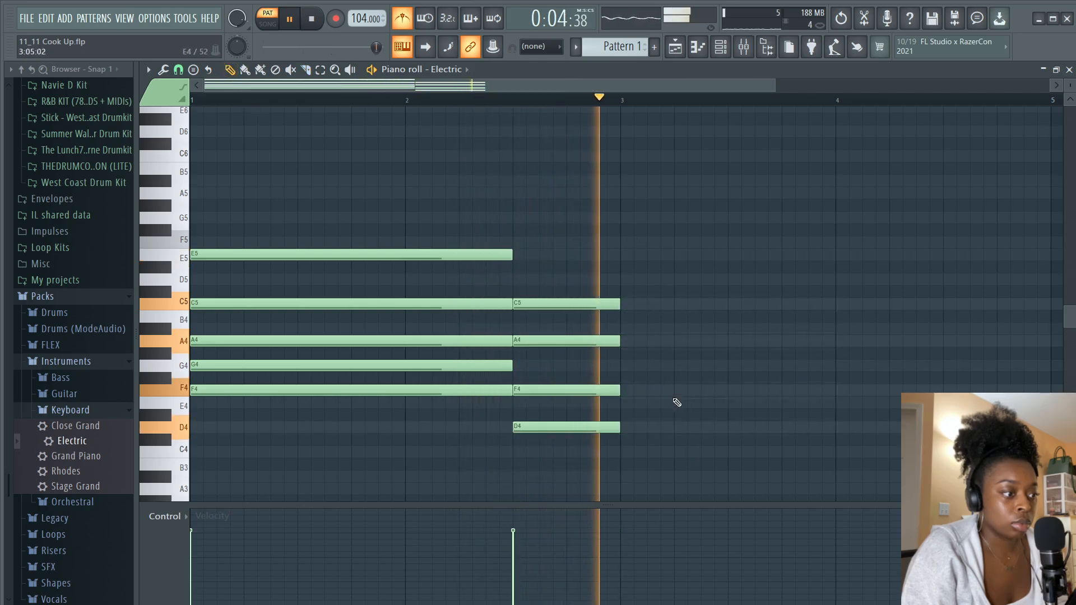
# Add a third chord of D5, B4, G4 and E4 starting at bar 3 and audition it
pyautogui.press('space')
pyautogui.moveTo(626, 255); pyautogui.dragTo(627, 282)
pyautogui.click(469, 343)
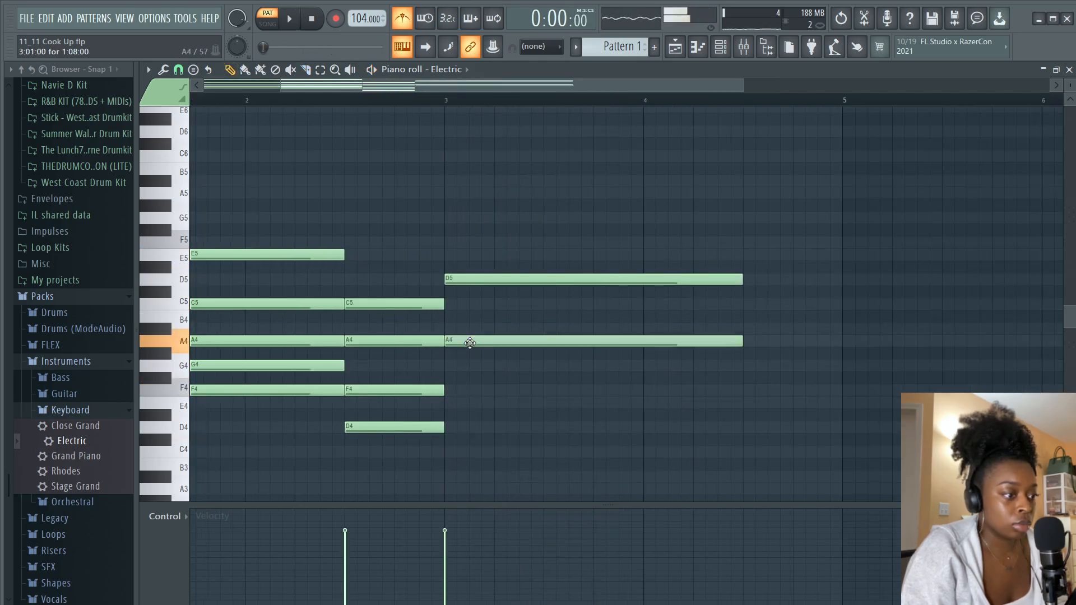
pyautogui.moveTo(470, 343); pyautogui.dragTo(470, 308)
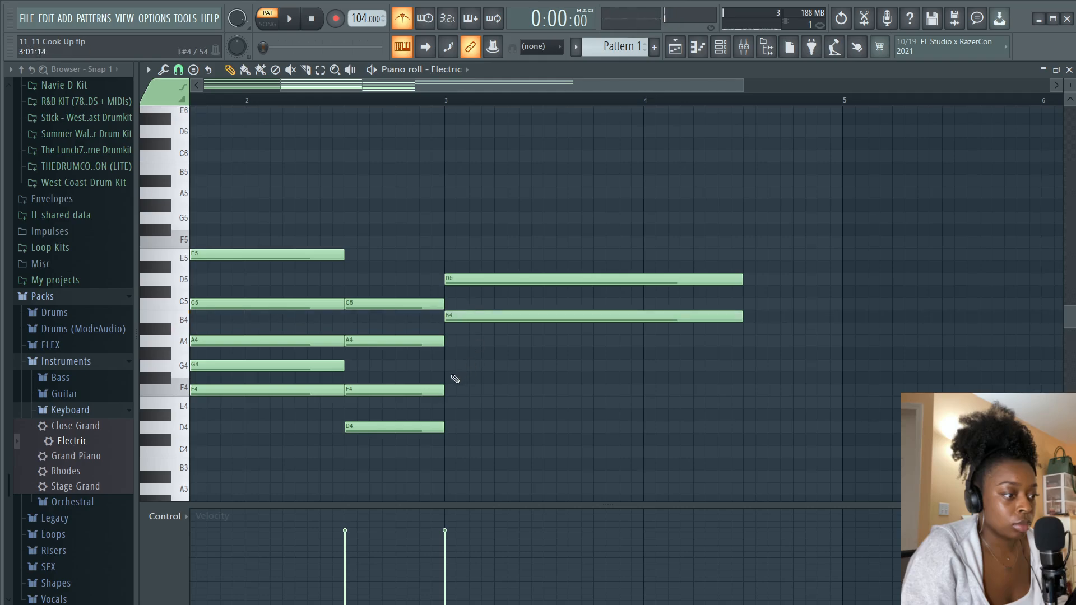
pyautogui.moveTo(455, 378); pyautogui.dragTo(448, 352)
pyautogui.click(457, 401)
pyautogui.press('space')
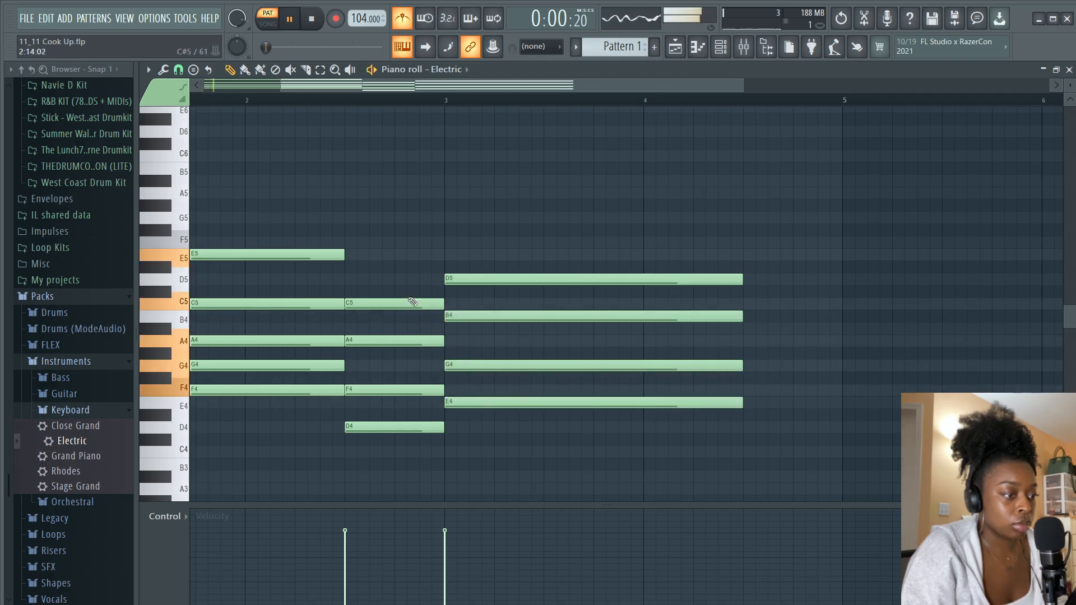
# Complete a fourth chord of C#5, A#4, G4 and E4 at beat 3 of bar 4 and audition it
pyautogui.scroll(-2, 392, 111)
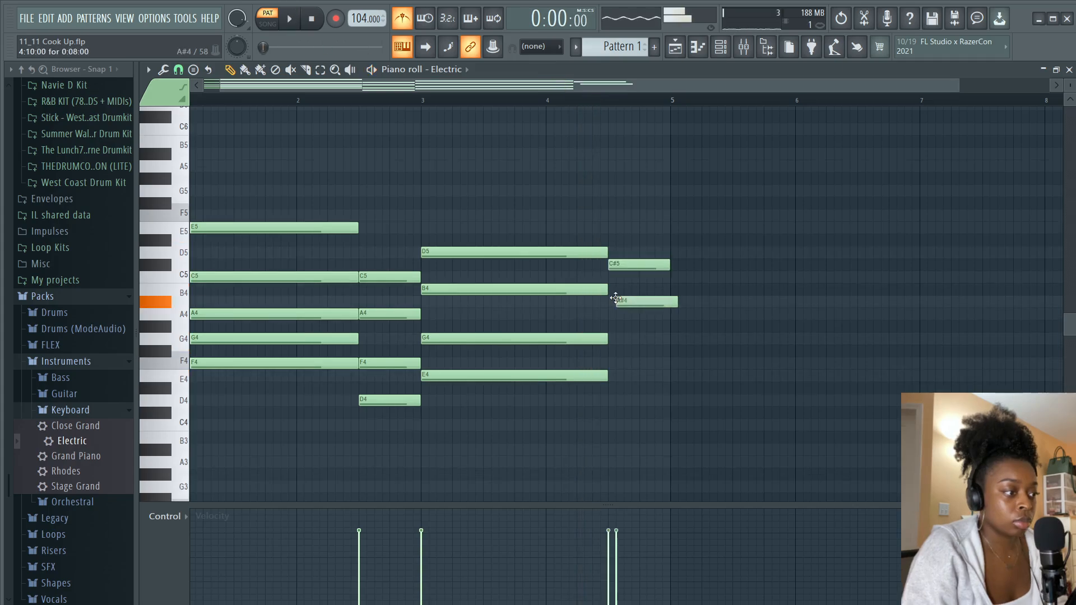
pyautogui.moveTo(620, 300); pyautogui.dragTo(608, 288)
pyautogui.click(613, 340)
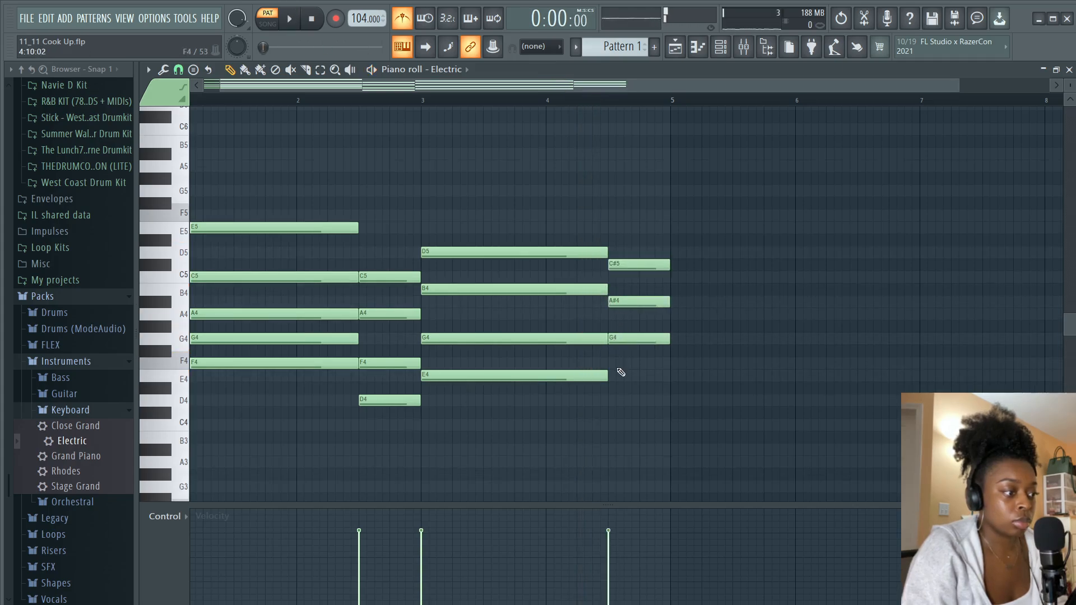
pyautogui.click(618, 375)
pyautogui.moveTo(627, 375); pyautogui.dragTo(634, 375)
pyautogui.press('space')
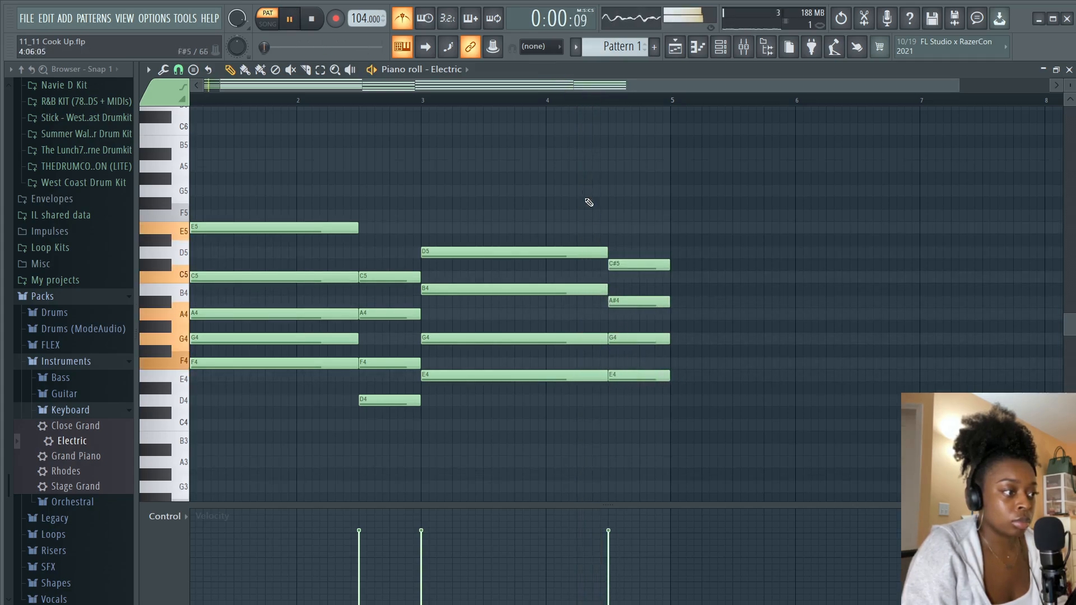
# Replace the fourth chord's E4 with C#4 and audition the progression from bar 4
pyautogui.click(566, 100)
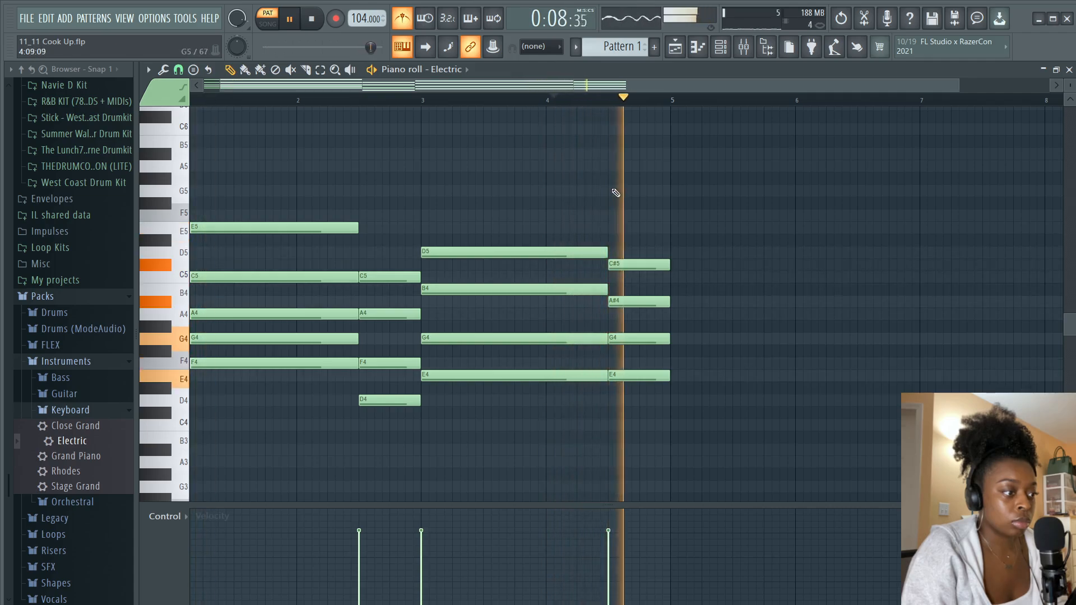
pyautogui.press('space')
pyautogui.rightClick(629, 376)
pyautogui.press('space')
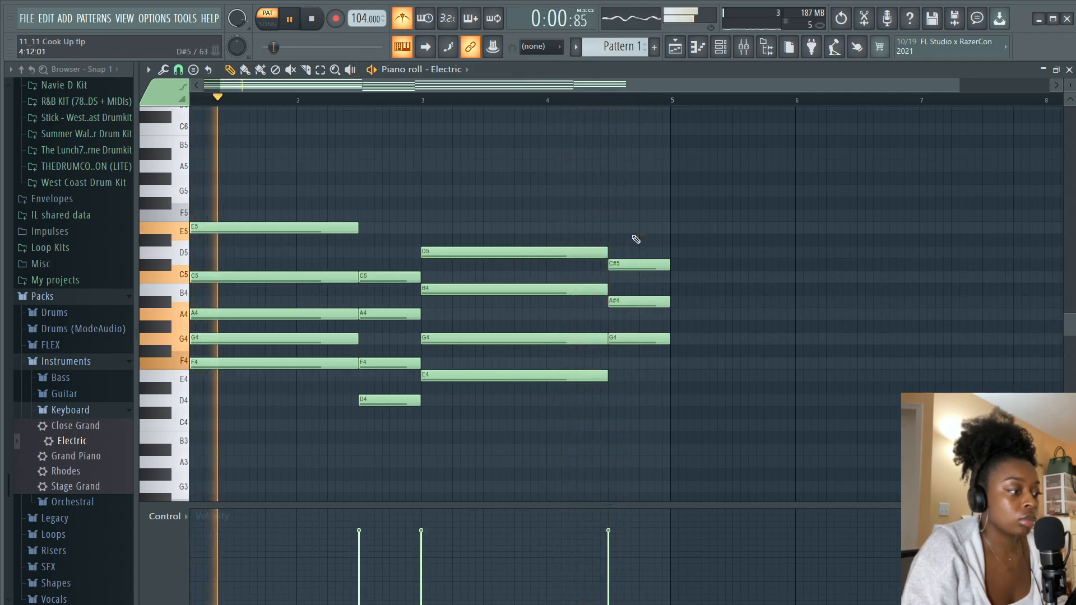
pyautogui.click(615, 413)
pyautogui.click(622, 376)
pyautogui.rightClick(628, 376)
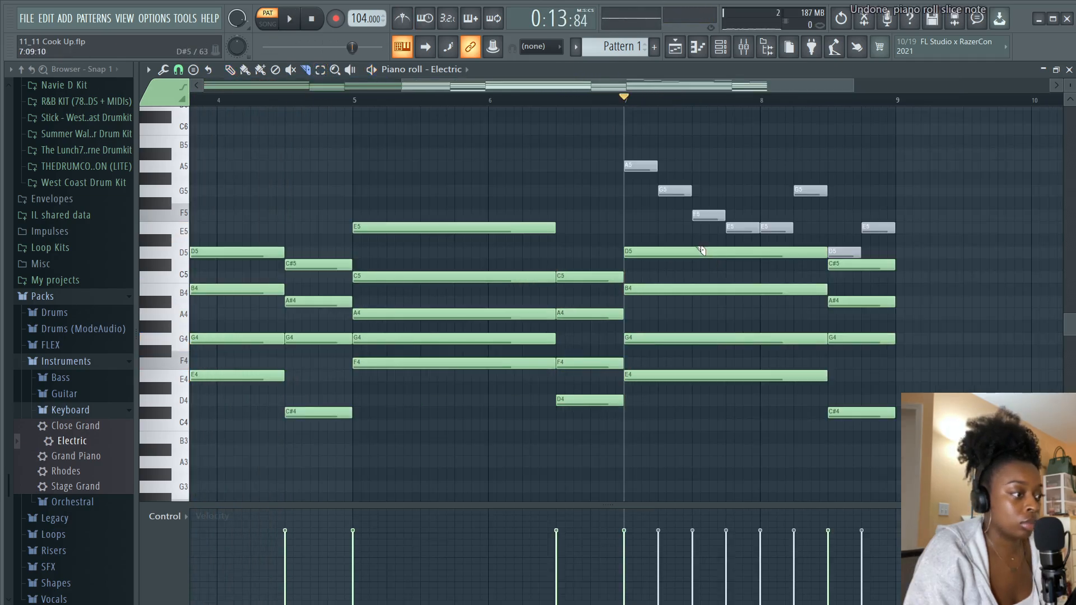
# Add a chord of C5, A4 and F4 at beat 3 of bar 7 with the Draw tool and audition it
pyautogui.moveTo(701, 251); pyautogui.dragTo(699, 415)
pyautogui.press('space')
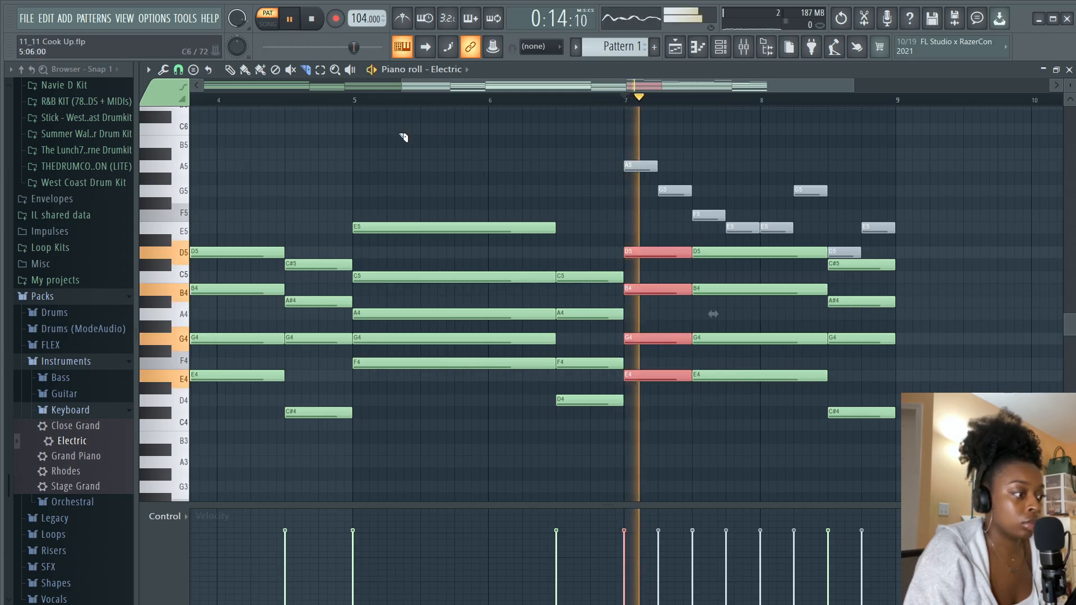
pyautogui.click(230, 70)
pyautogui.press('space')
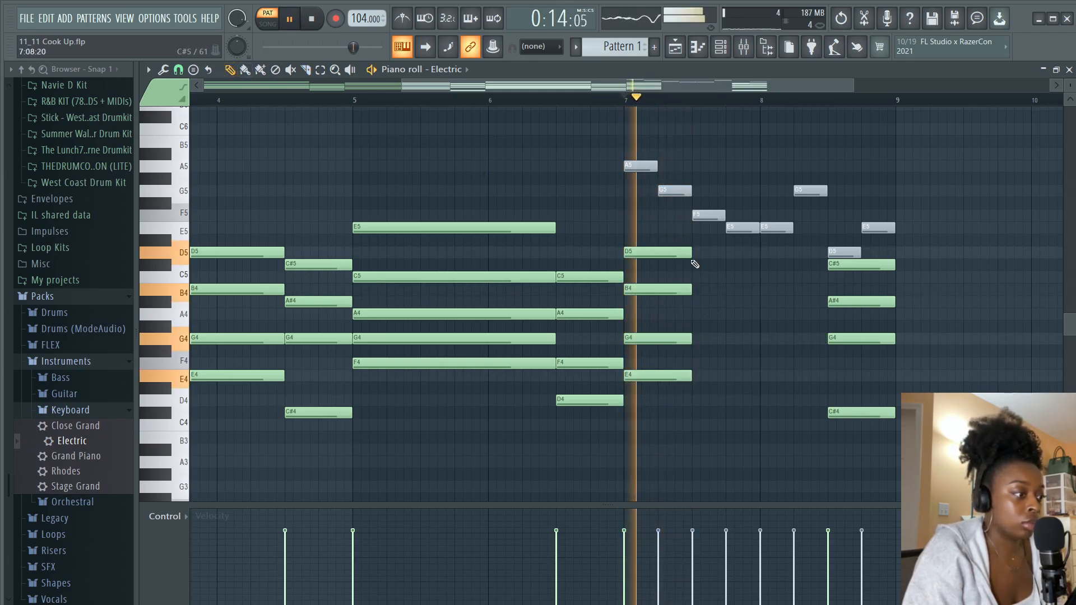
pyautogui.press('space')
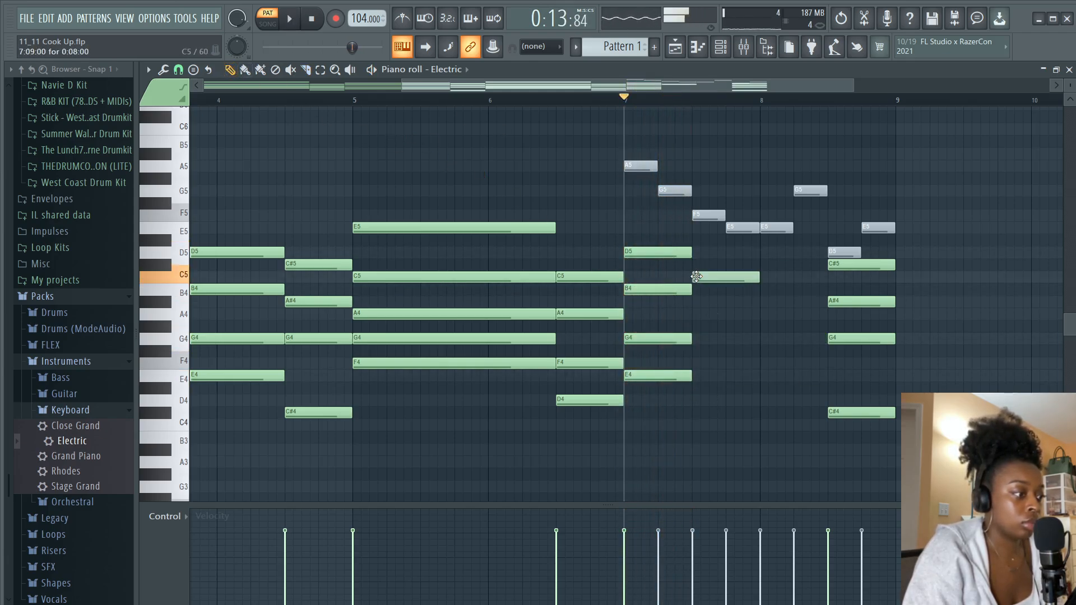
pyautogui.click(703, 276)
pyautogui.click(702, 315)
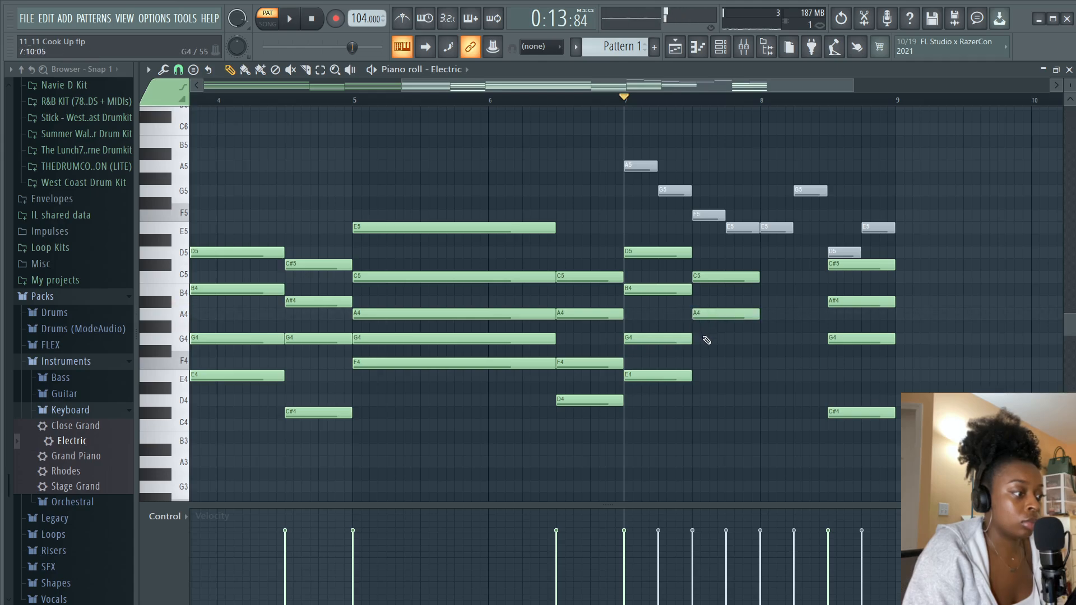
pyautogui.click(705, 361)
pyautogui.press('space')
pyautogui.click(702, 401)
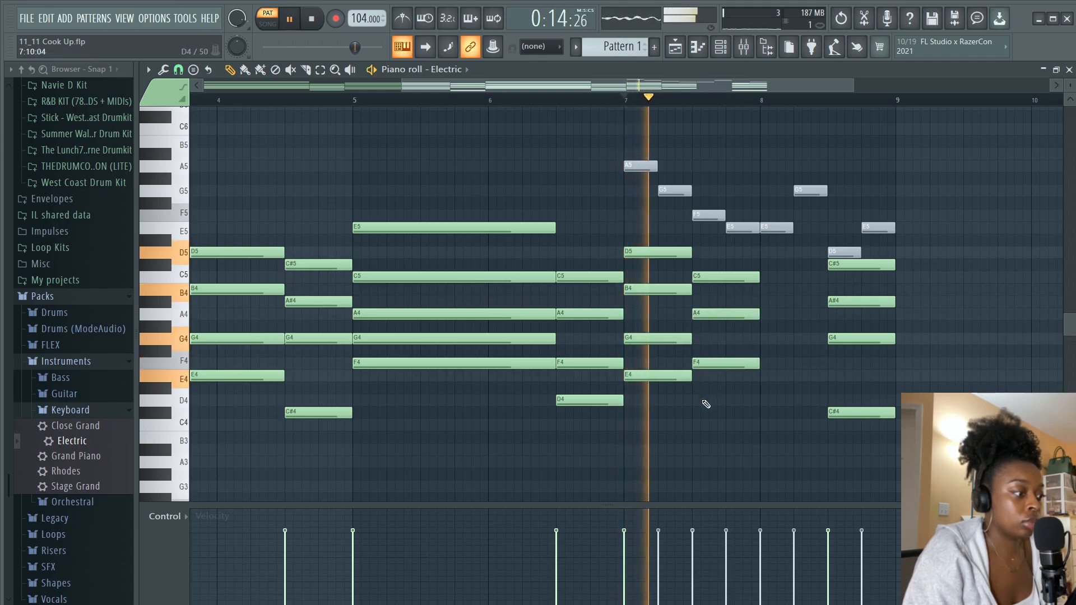
pyautogui.press('space')
# Rework that chord into C5, G#4, E4 and C4 and audition it
pyautogui.rightClick(709, 400)
pyautogui.rightClick(701, 363)
pyautogui.moveTo(698, 315); pyautogui.dragTo(698, 331)
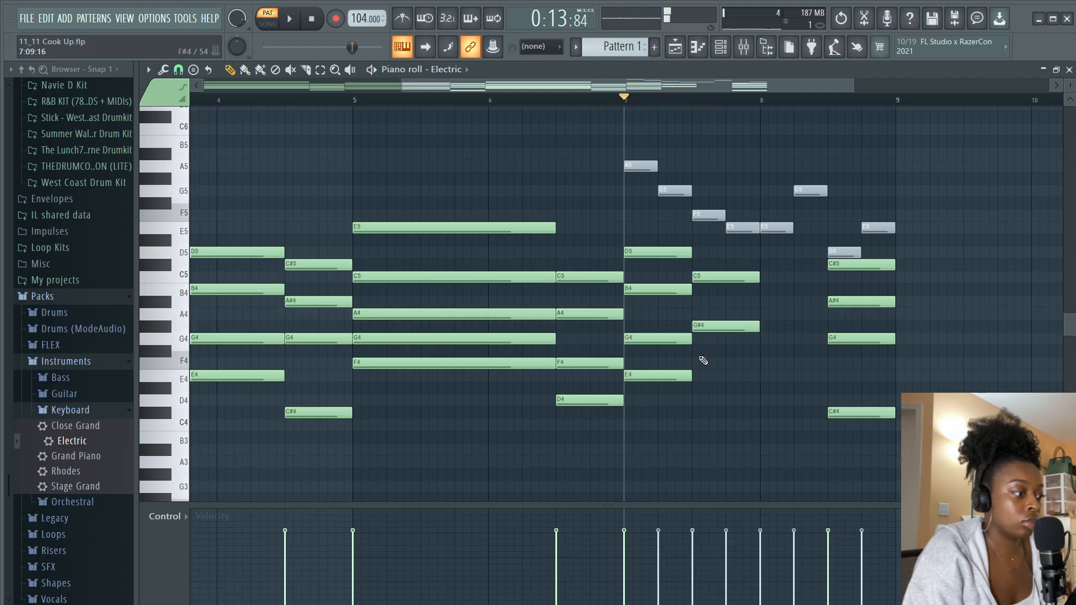
pyautogui.moveTo(703, 376); pyautogui.dragTo(696, 377)
pyautogui.press('space')
pyautogui.click(699, 427)
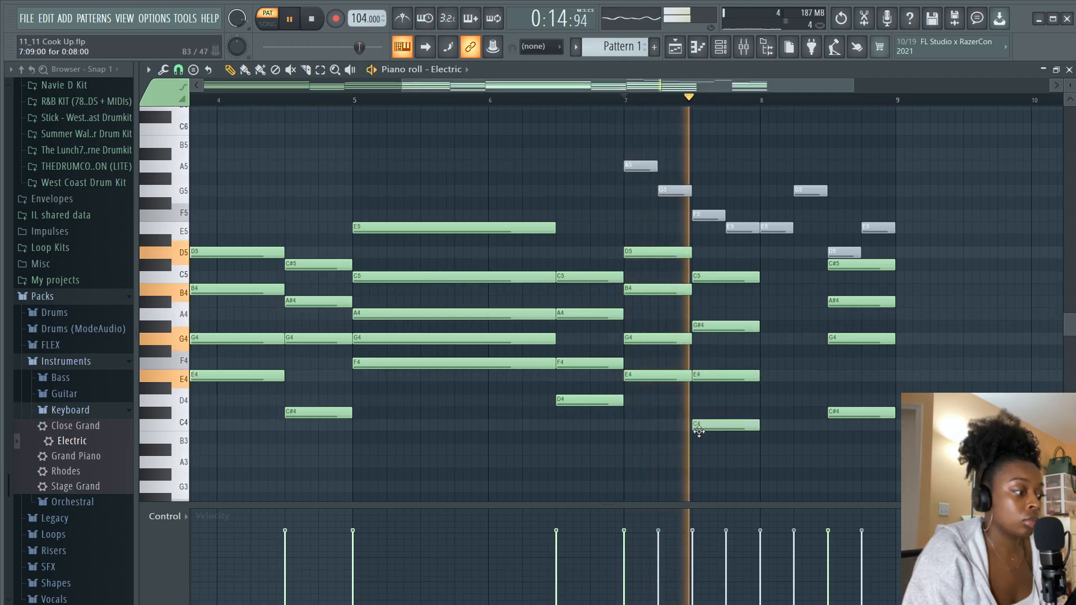
pyautogui.press('space')
# Build a chord of E5, C5, A4 and F4 at bar 8 and audition it
pyautogui.moveTo(762, 252); pyautogui.dragTo(760, 234)
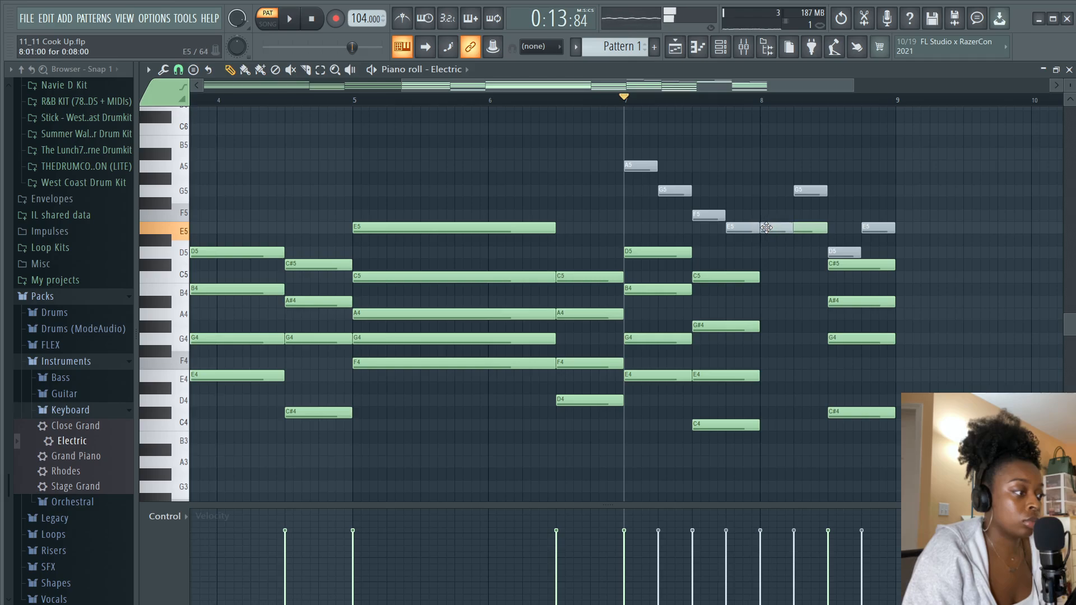
pyautogui.moveTo(765, 238); pyautogui.dragTo(767, 244)
pyautogui.rightClick(782, 230)
pyautogui.rightClick(748, 231)
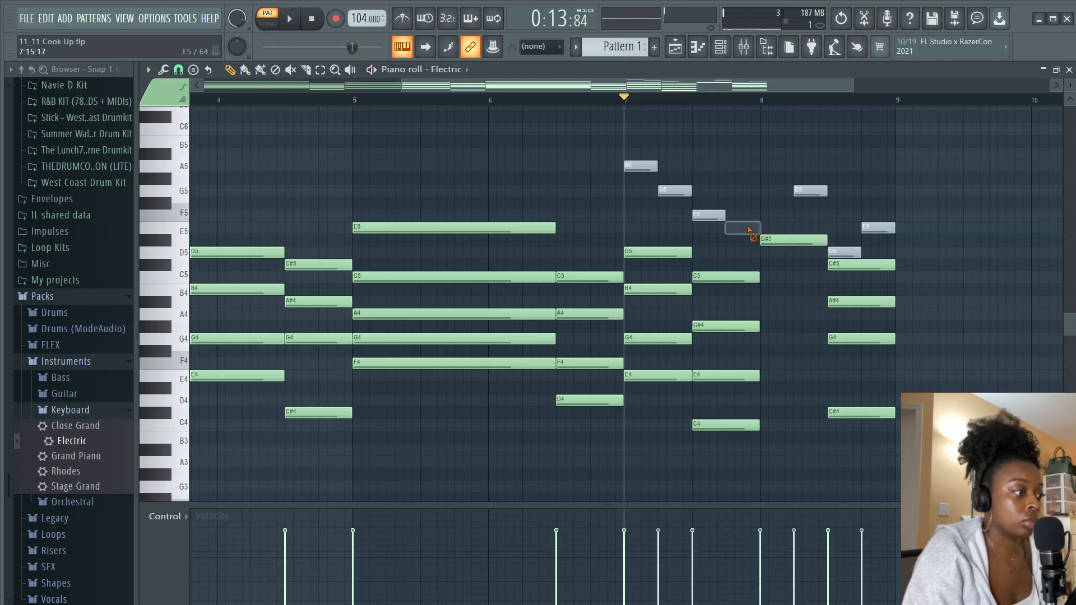
pyautogui.moveTo(781, 237); pyautogui.dragTo(779, 224)
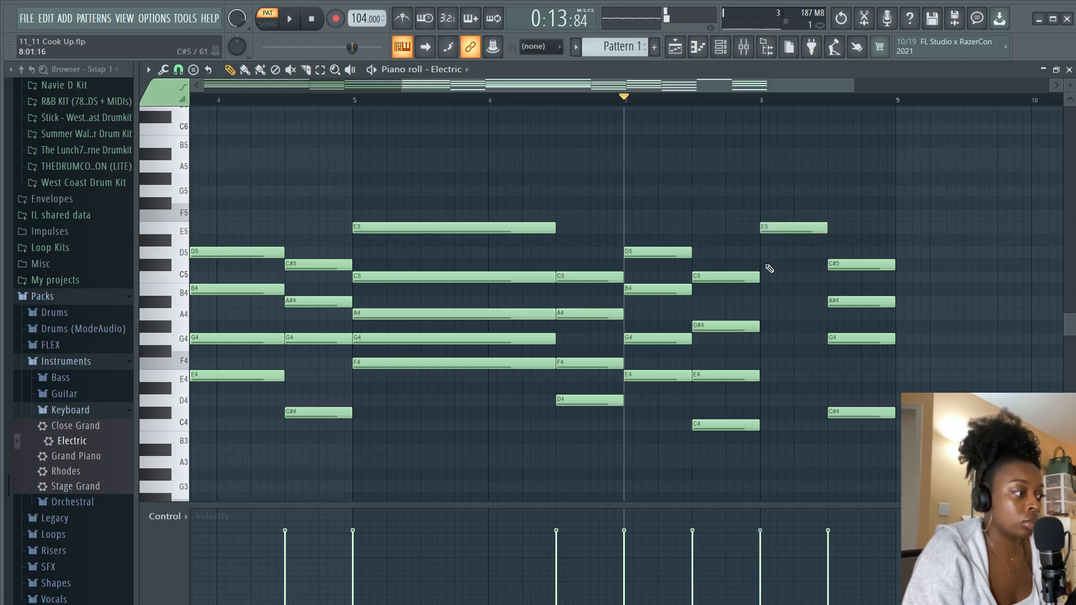
pyautogui.moveTo(770, 268); pyautogui.dragTo(768, 278)
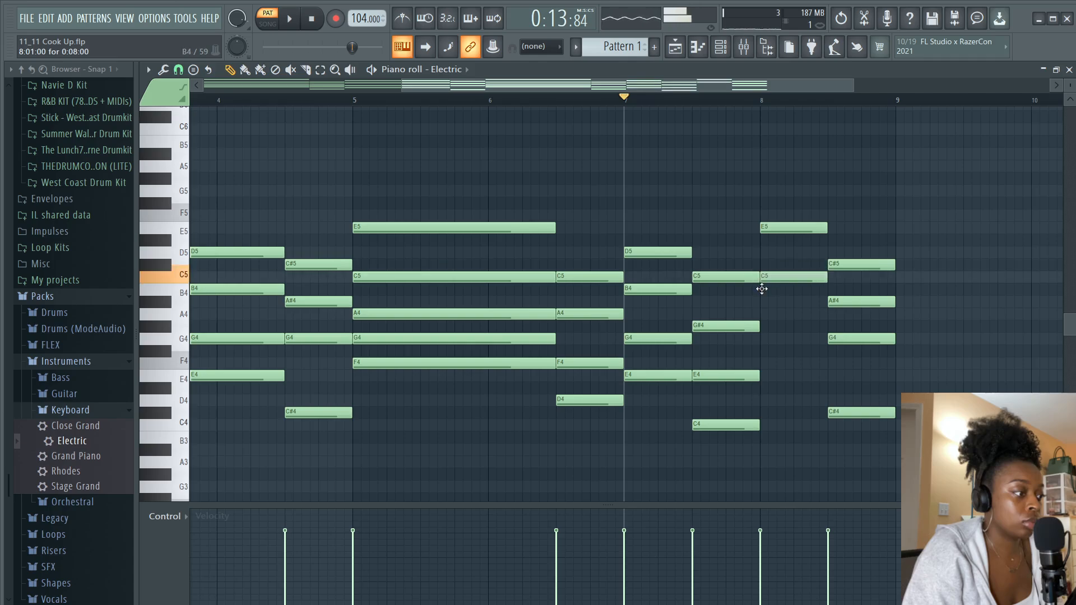
pyautogui.moveTo(768, 314)
pyautogui.mouseDown()
pyautogui.moveTo(767, 326)
pyautogui.moveTo(766, 314)
pyautogui.mouseUp()
pyautogui.click(768, 364)
pyautogui.press('space')
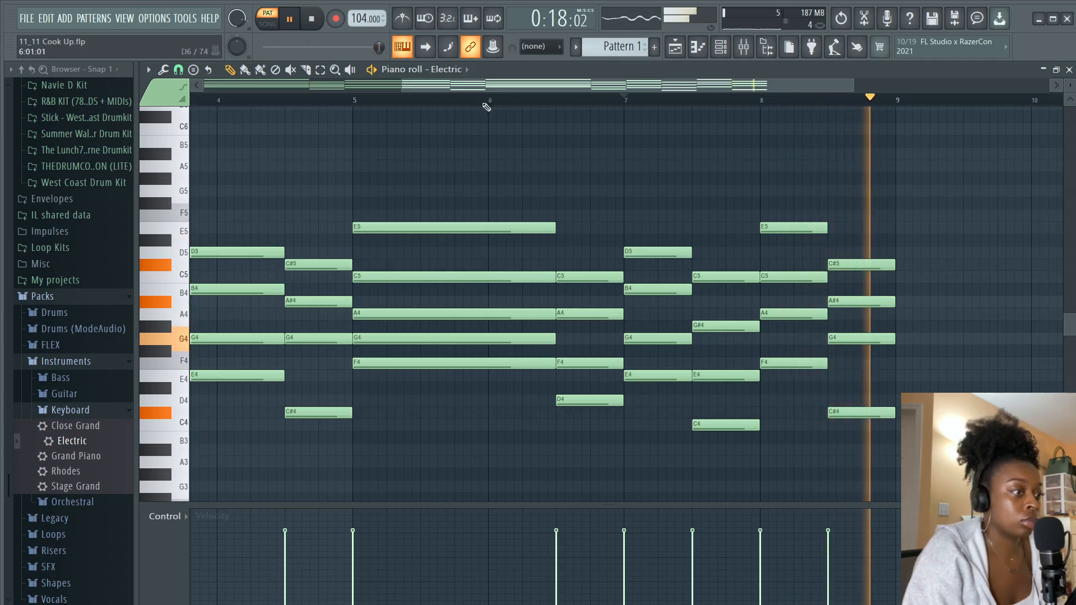
# Transpose the chord at beat 3 of bar 7 down one semitone and audition it
pyautogui.scroll(-3, 387, 90)
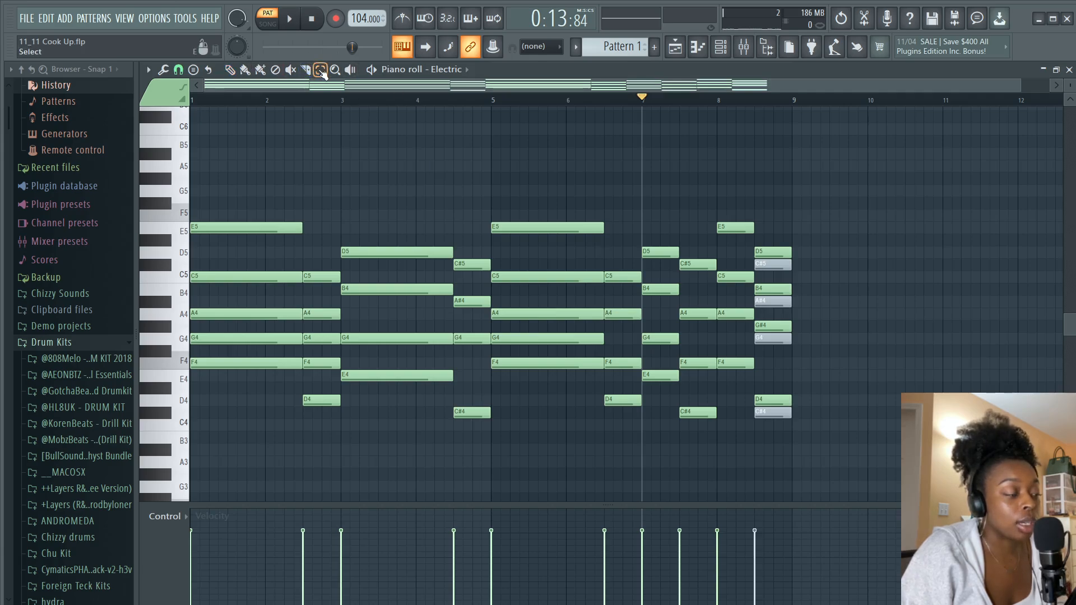
pyautogui.moveTo(683, 238); pyautogui.dragTo(715, 420)
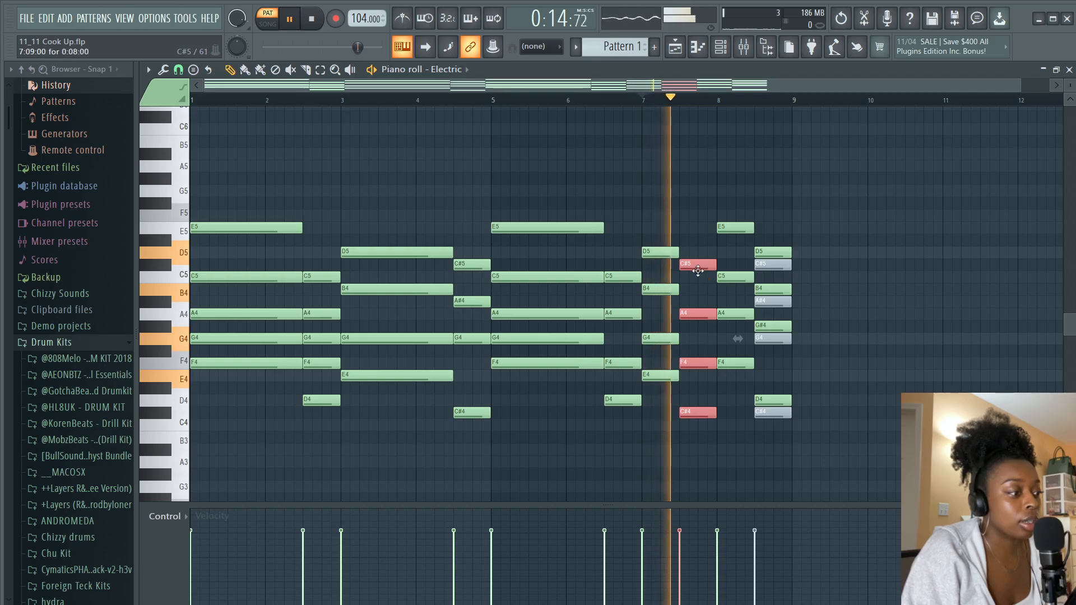
pyautogui.press('space')
pyautogui.press('Down')
pyautogui.press('space')
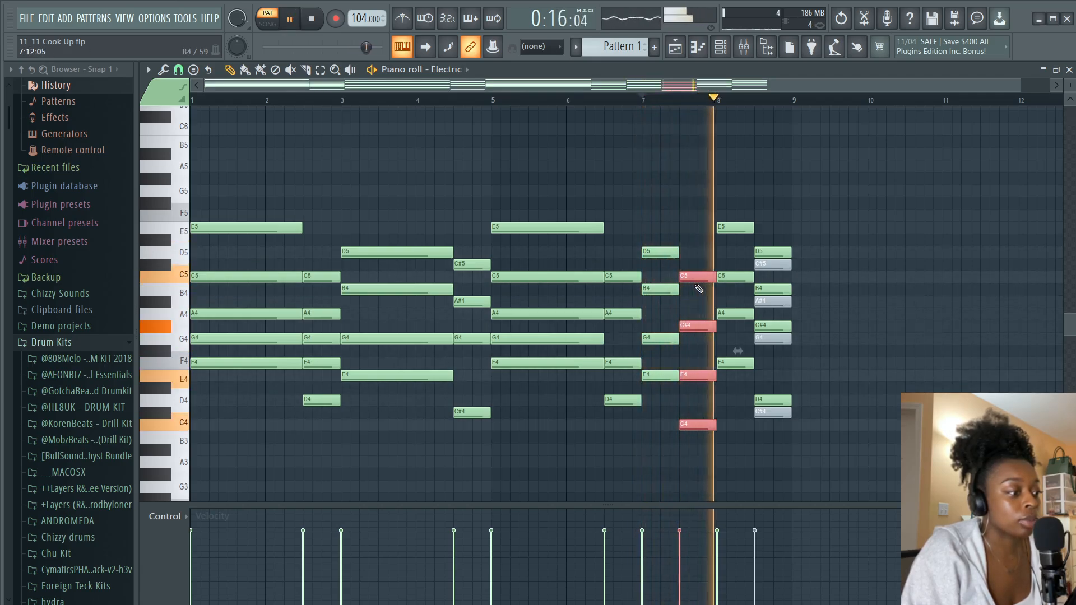
pyautogui.press('space')
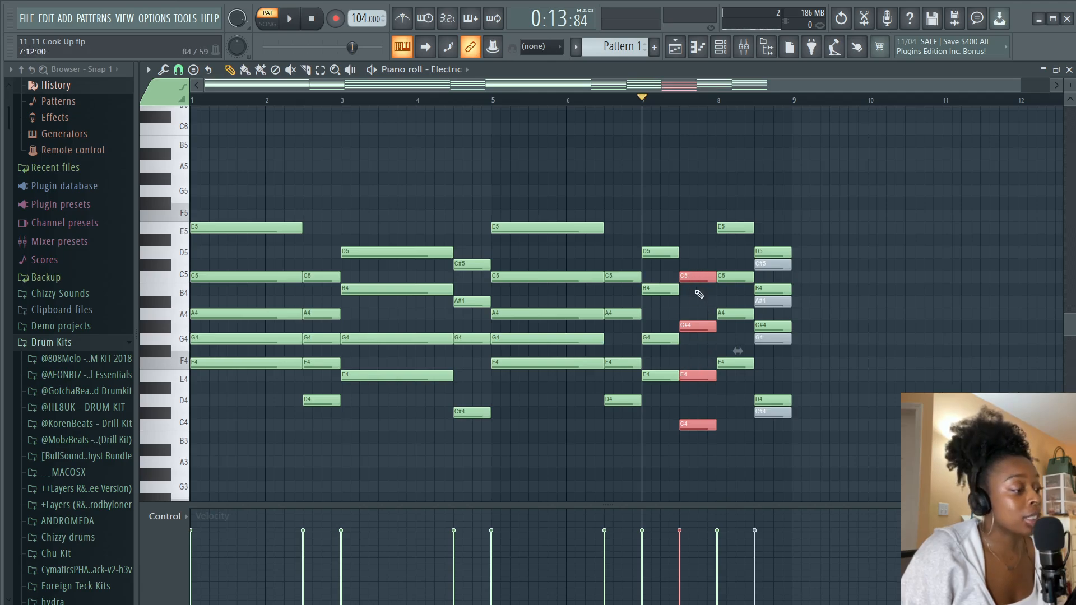
pyautogui.moveTo(693, 277); pyautogui.dragTo(694, 264)
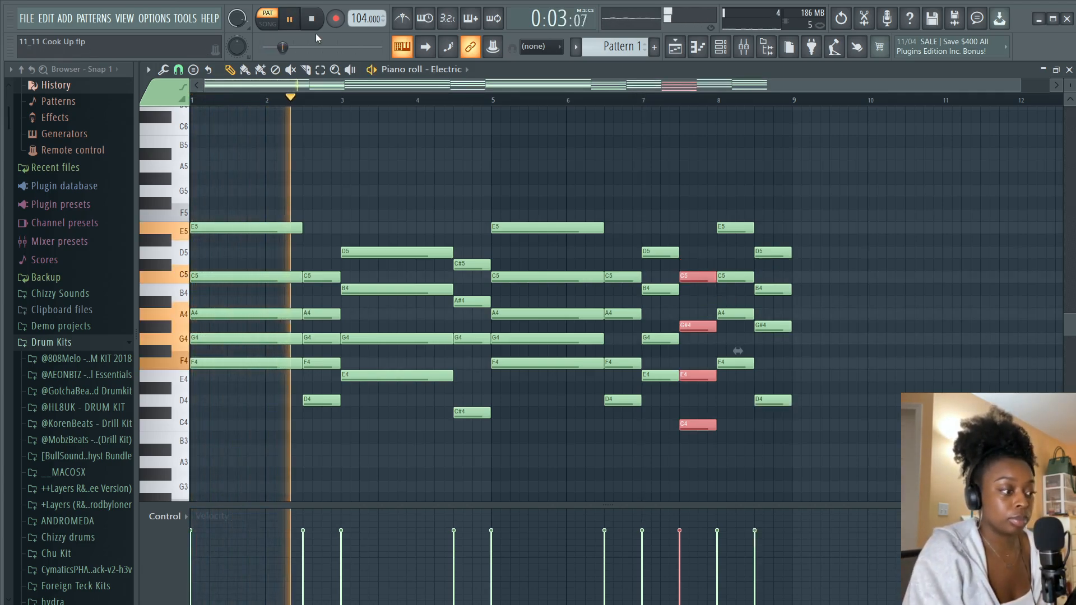
pyautogui.hotkey('ctrl', 'd')
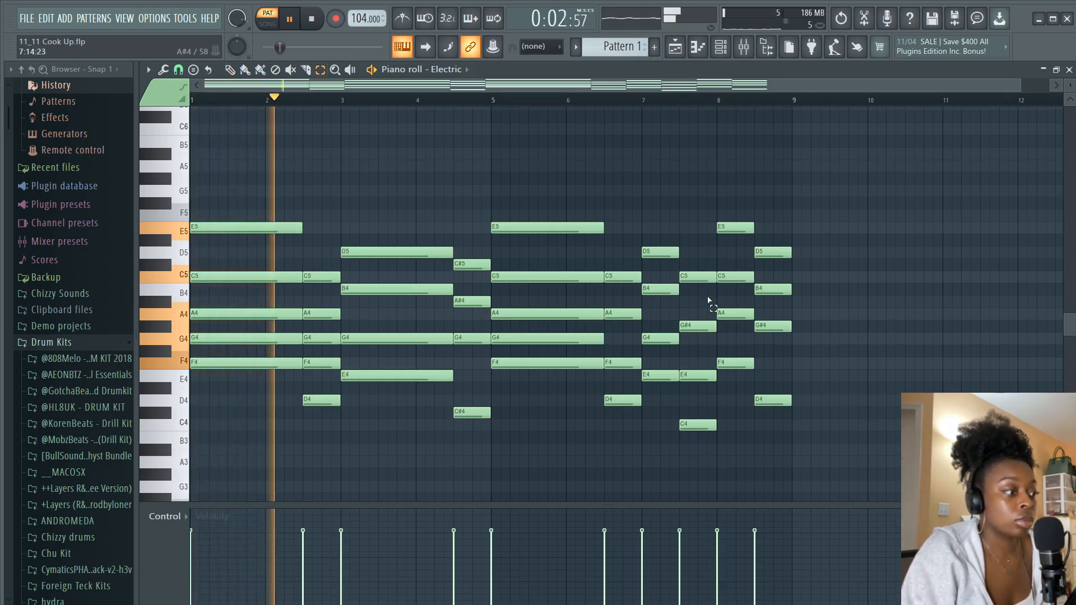
pyautogui.press('space')
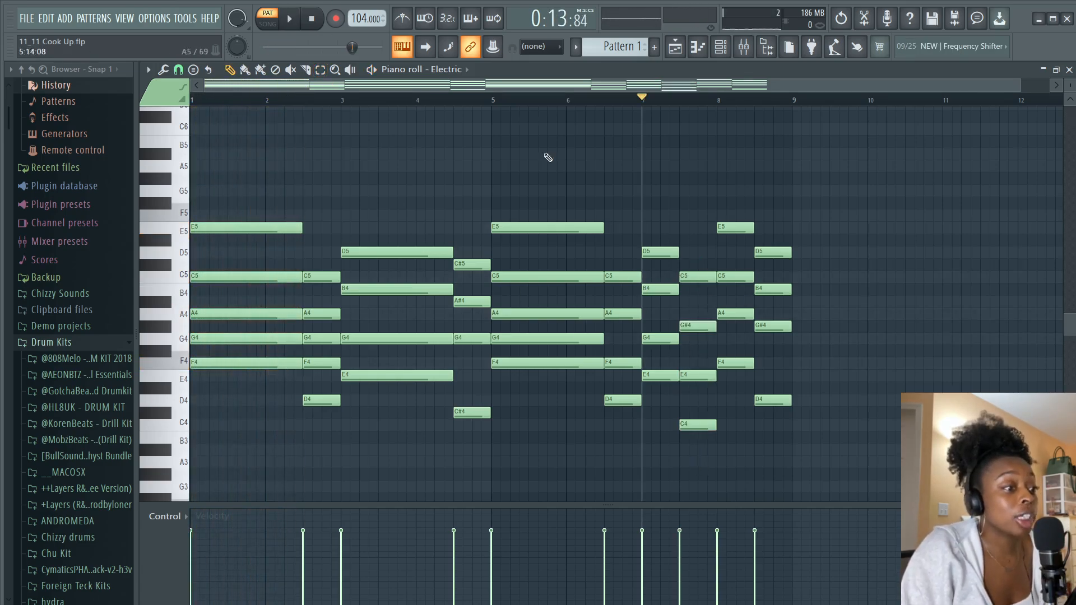
# Try raising the first chord's G4 an octave to G5 and audition it
pyautogui.scroll(4, 373, 105)
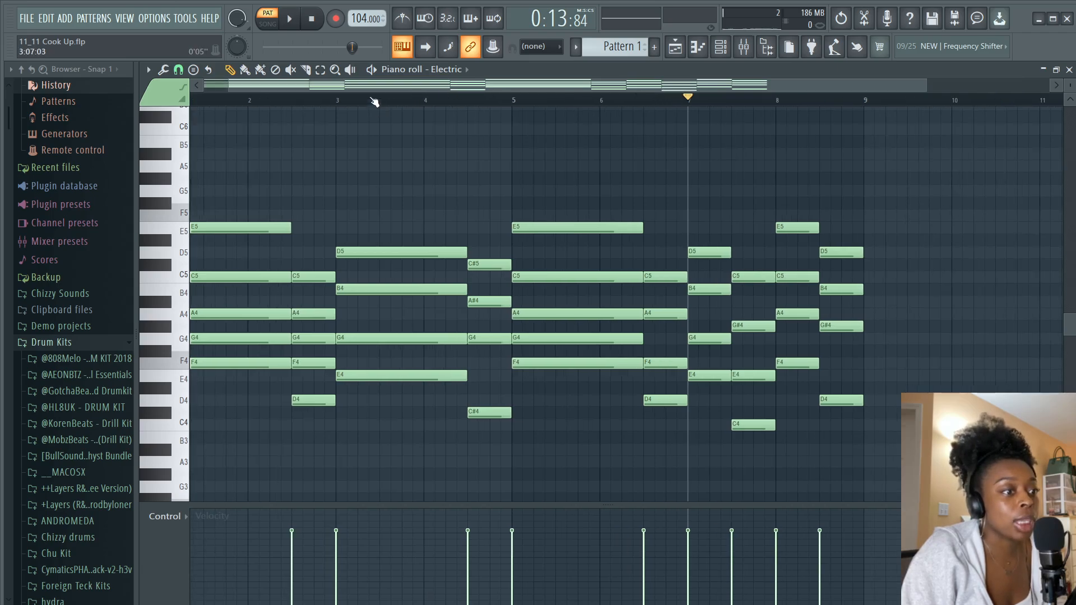
pyautogui.press('Home')
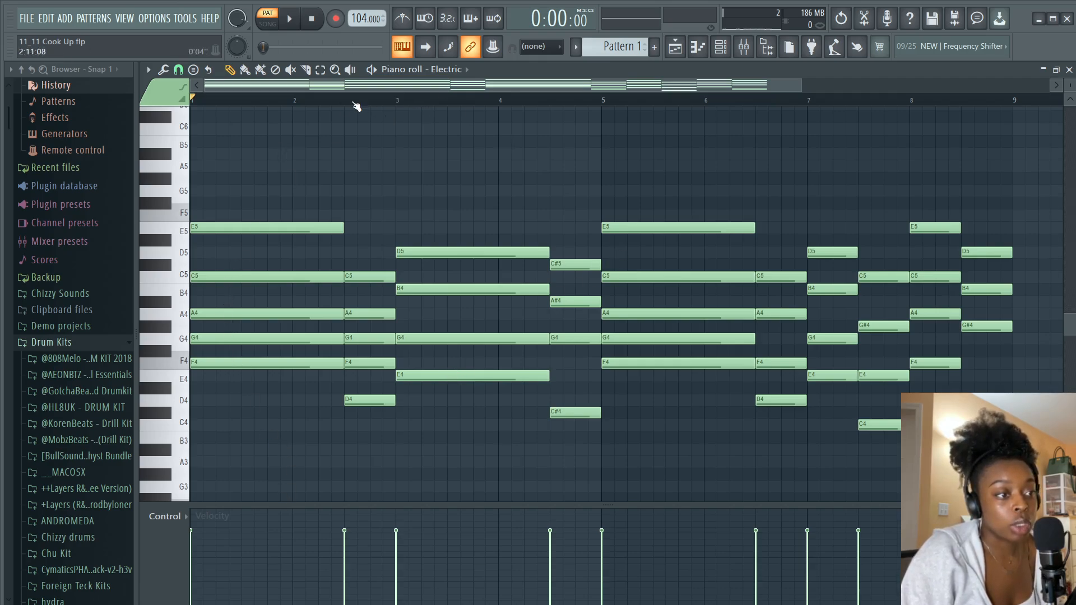
pyautogui.scroll(2, 325, 102)
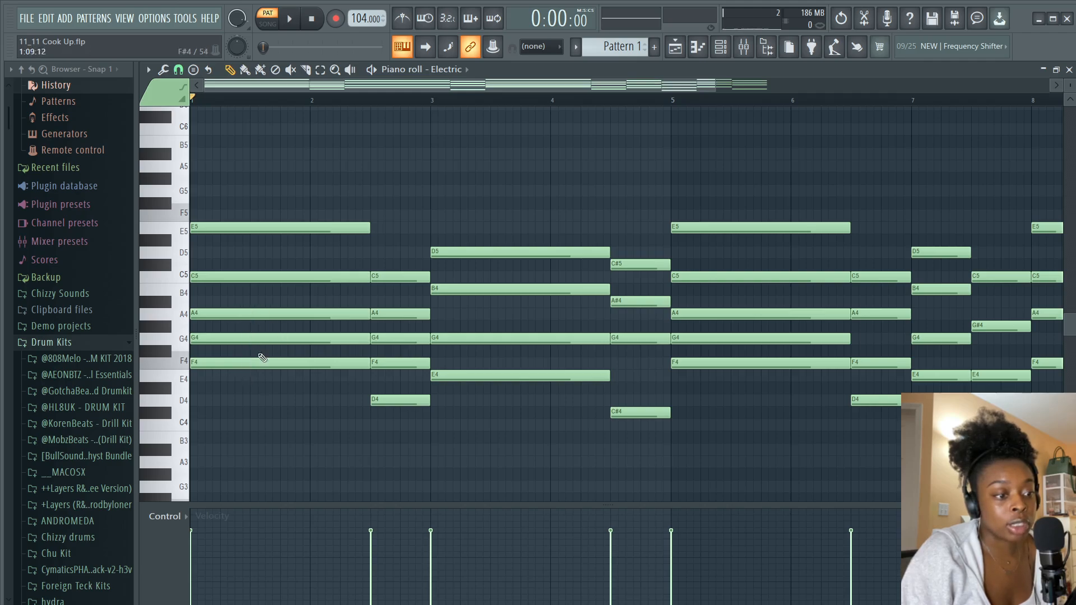
pyautogui.scroll(2, 217, 101)
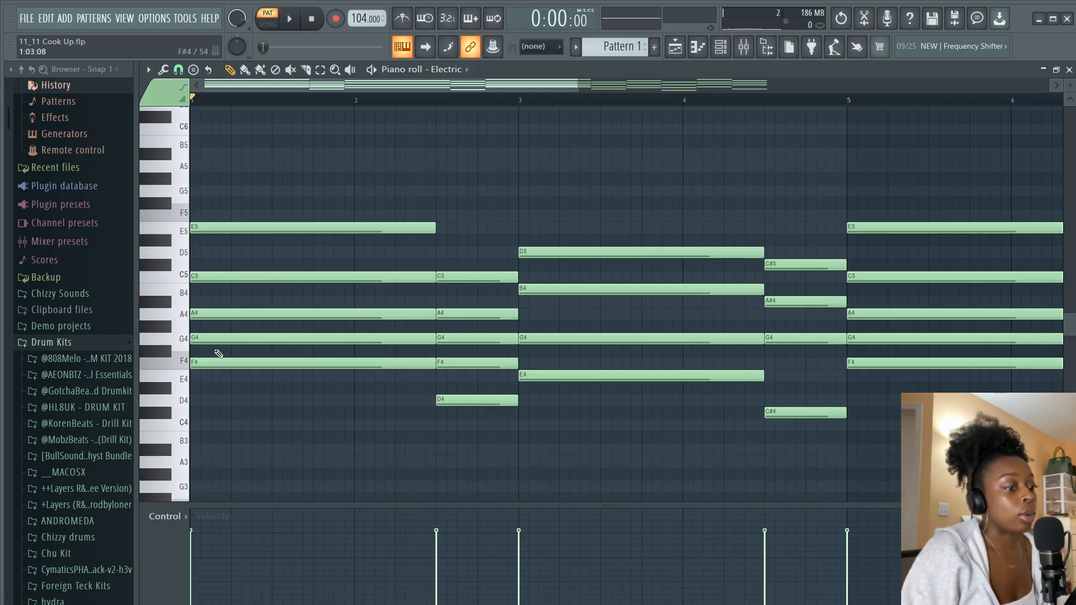
pyautogui.click(244, 341)
pyautogui.moveTo(243, 341); pyautogui.dragTo(227, 191)
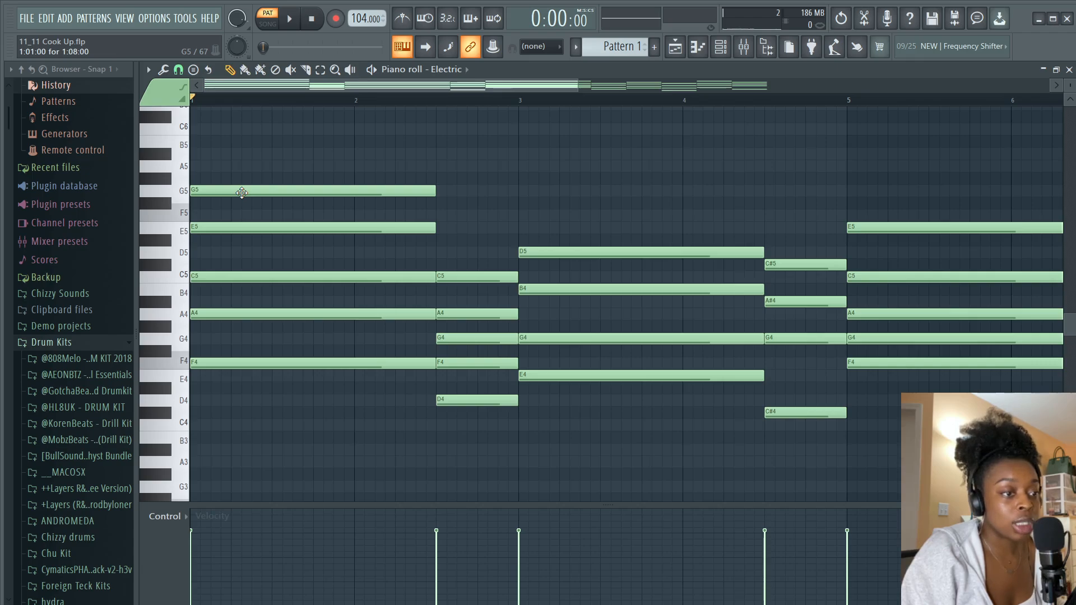
pyautogui.press('space')
pyautogui.press('space')
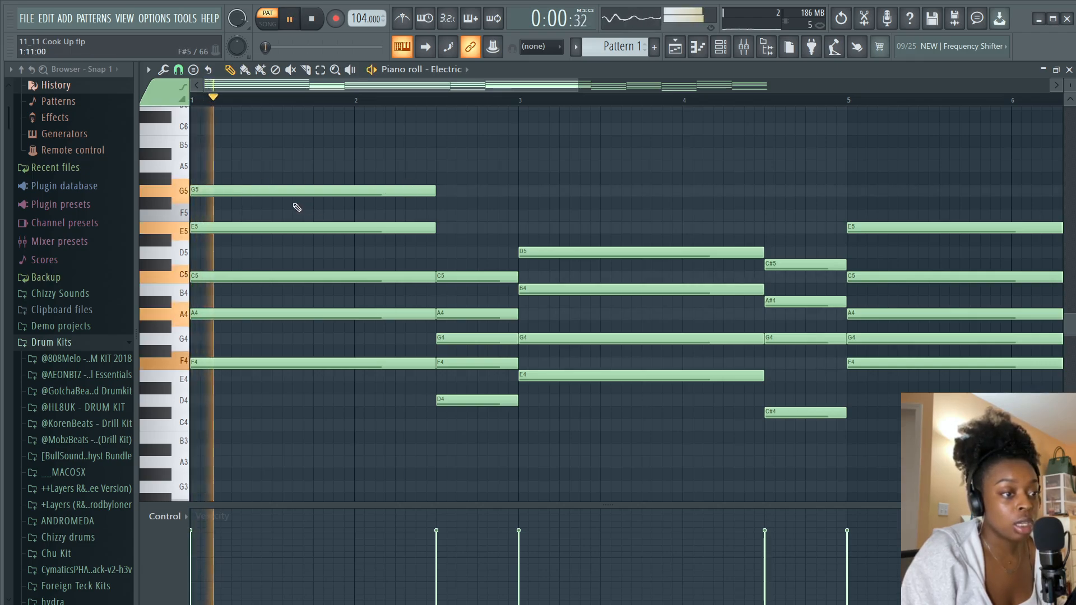
# Lower that note back to G4, audition it, and add a G4 to the second chord
pyautogui.moveTo(287, 192); pyautogui.dragTo(271, 339)
pyautogui.press('space')
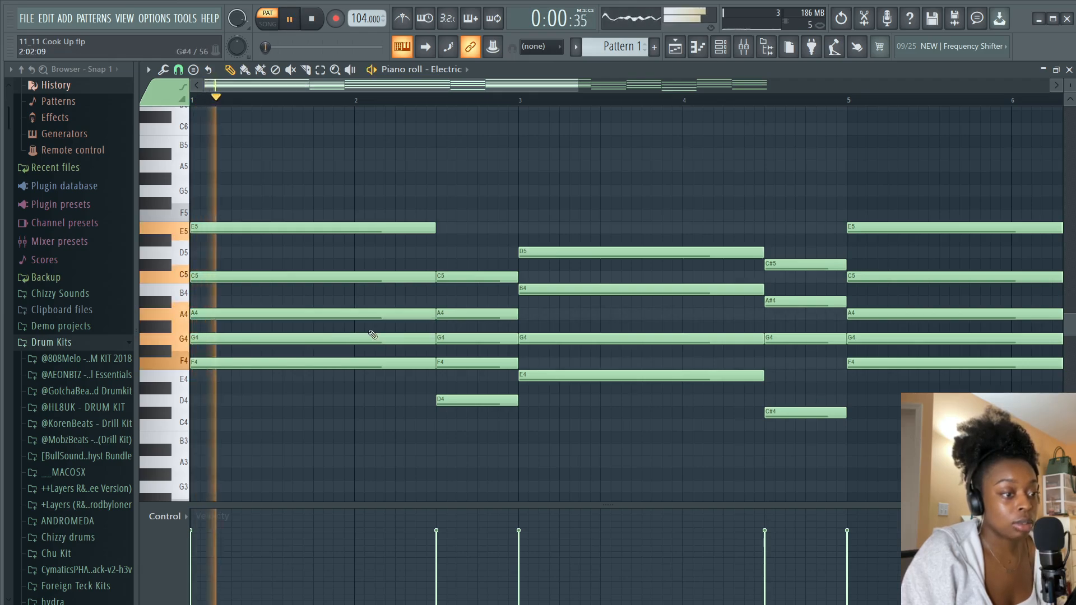
pyautogui.press('space')
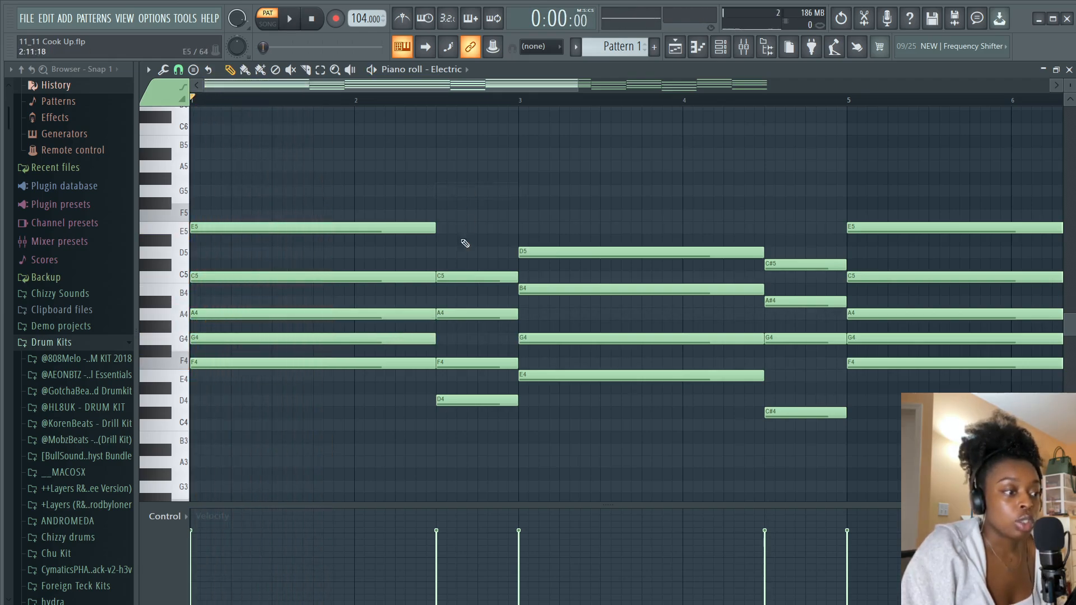
pyautogui.click(451, 338)
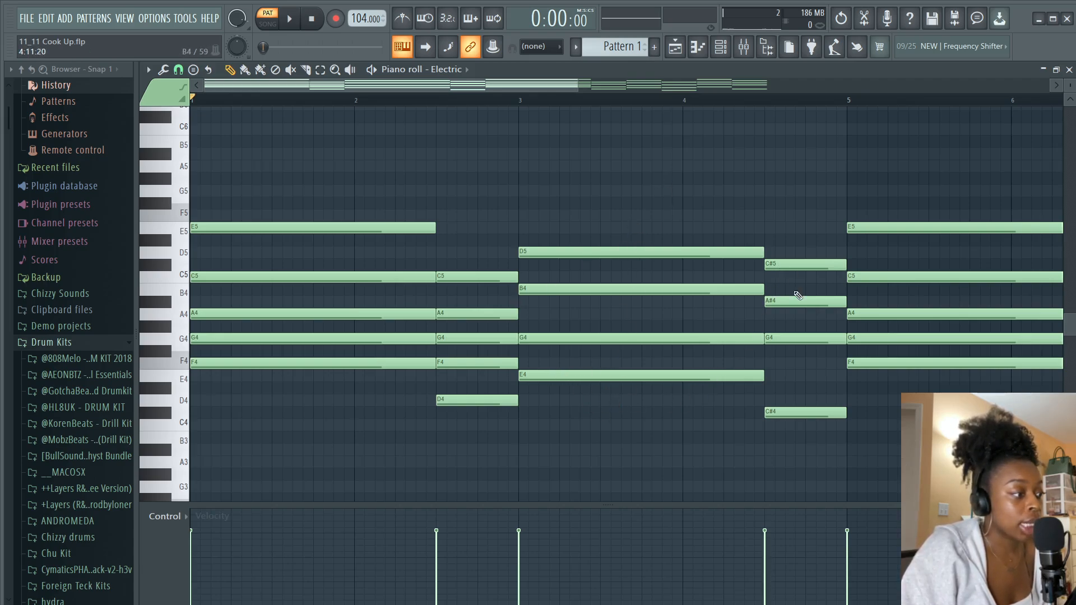
pyautogui.hscroll(2, 573, 86)
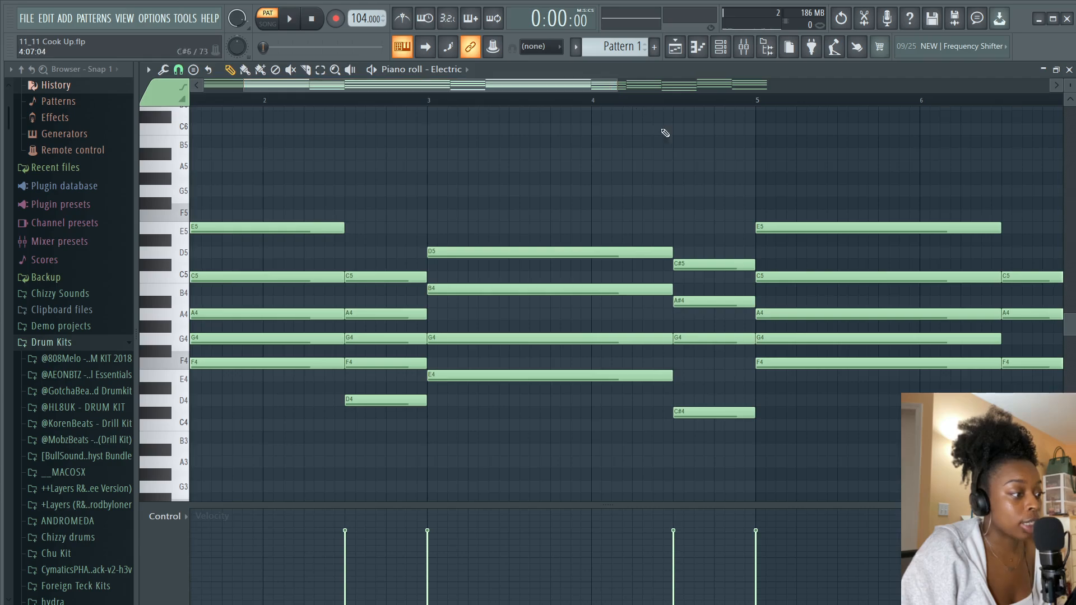
# Try adding an E4 to the chord at beat 3 of bar 4
pyautogui.click(685, 376)
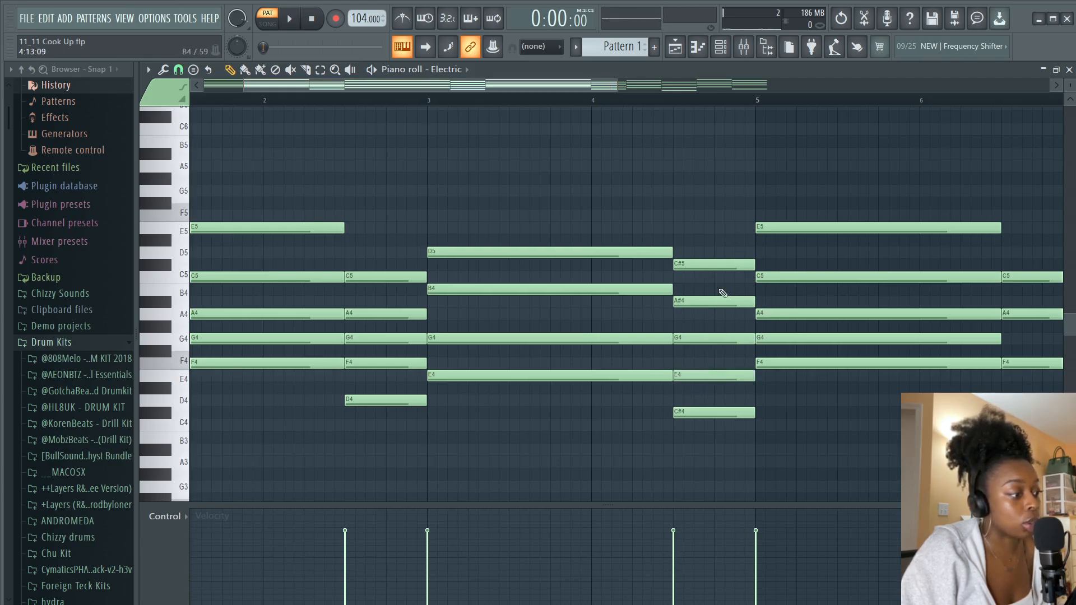
pyautogui.rightClick(724, 375)
pyautogui.hscroll(5, 596, 78)
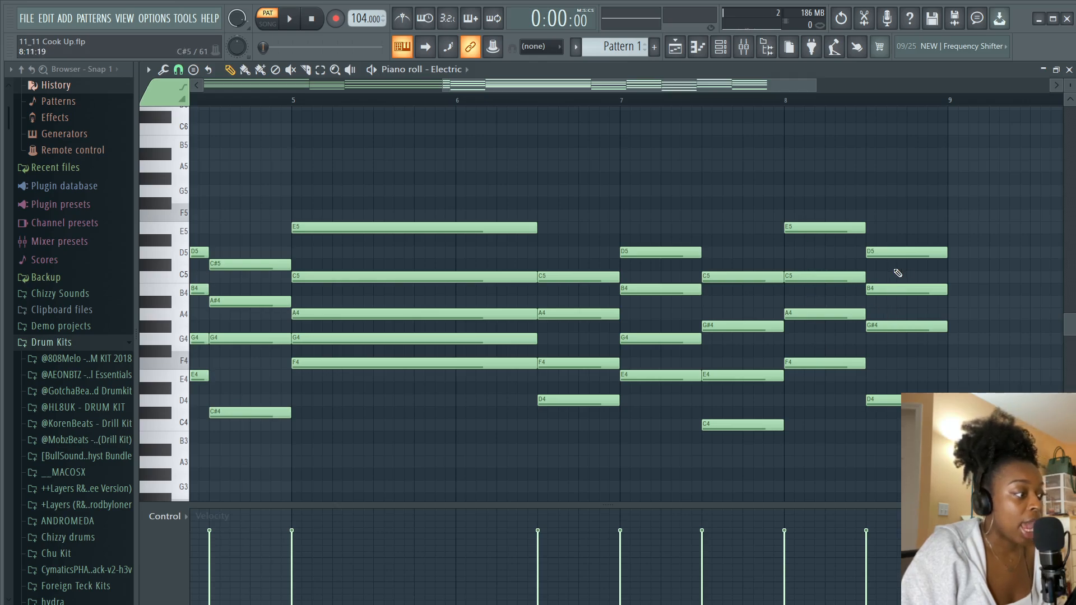
# Add an F4 to the chord at beat 3 of bar 8 and play back the whole progression
pyautogui.click(881, 363)
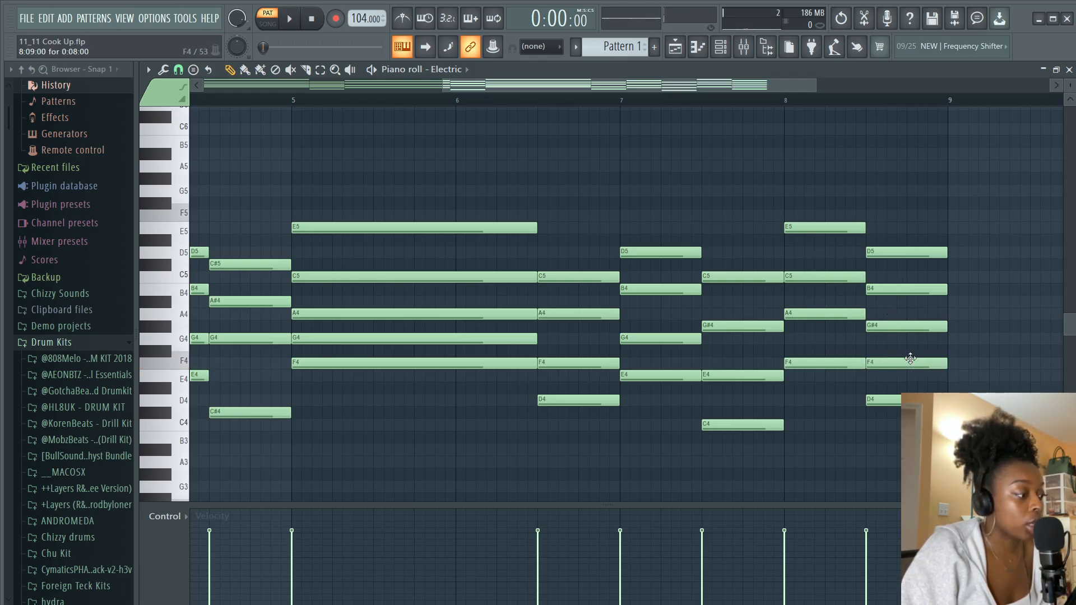
pyautogui.moveTo(653, 97); pyautogui.dragTo(428, 95)
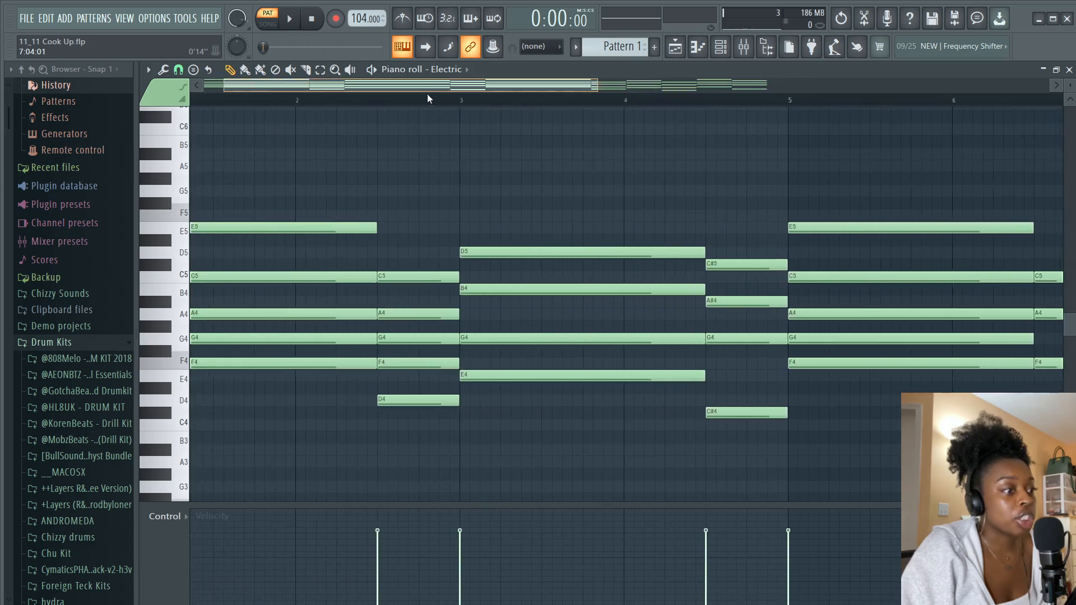
pyautogui.scroll(2, 427, 100)
pyautogui.scroll(-1, 410, 104)
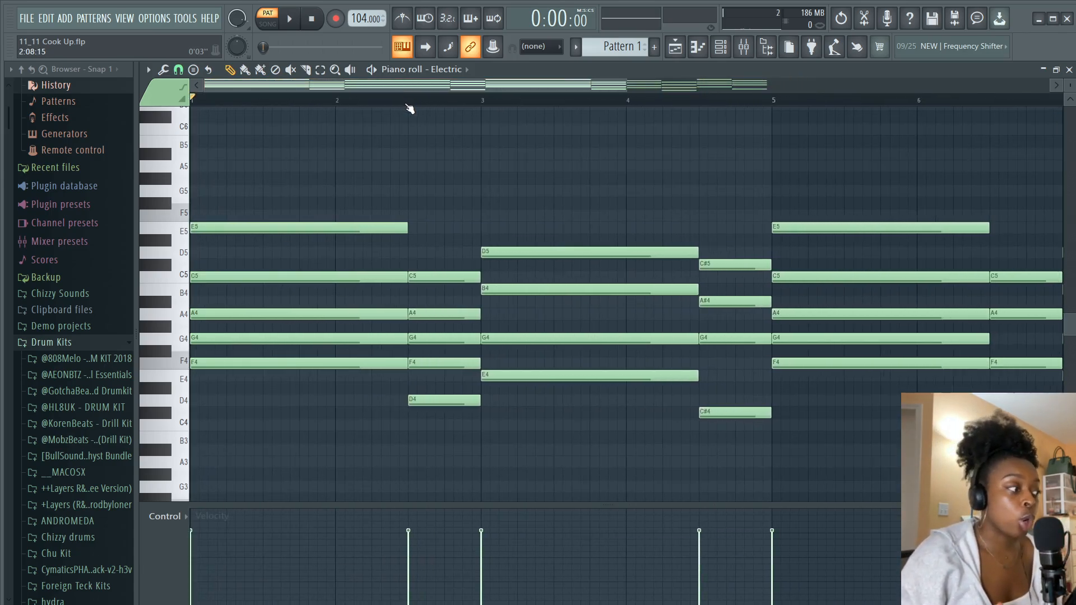
pyautogui.scroll(-1, 411, 110)
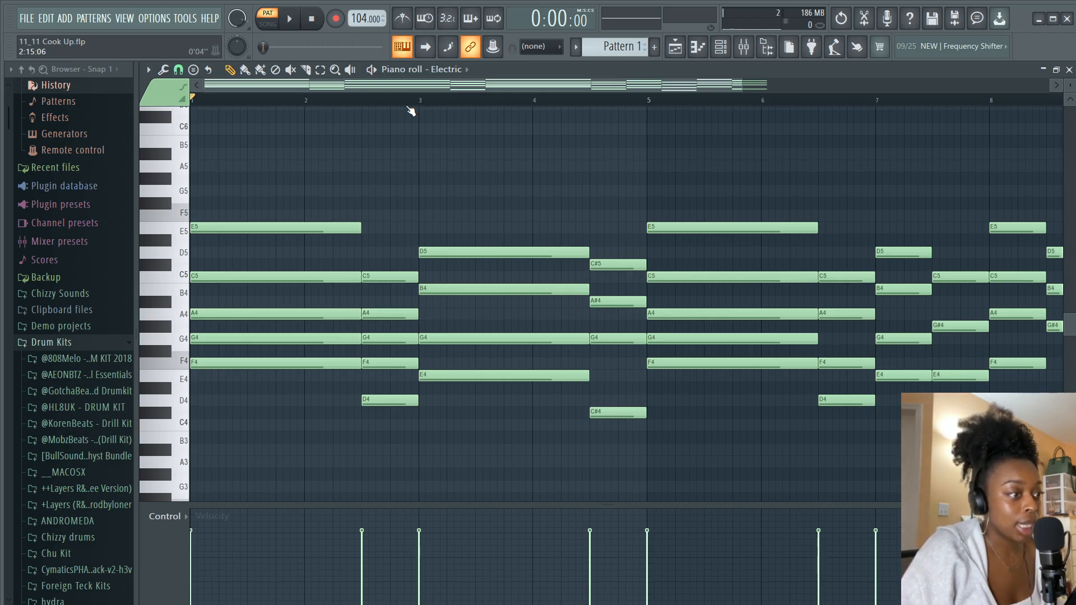
pyautogui.scroll(-1, 423, 104)
pyautogui.press('space')
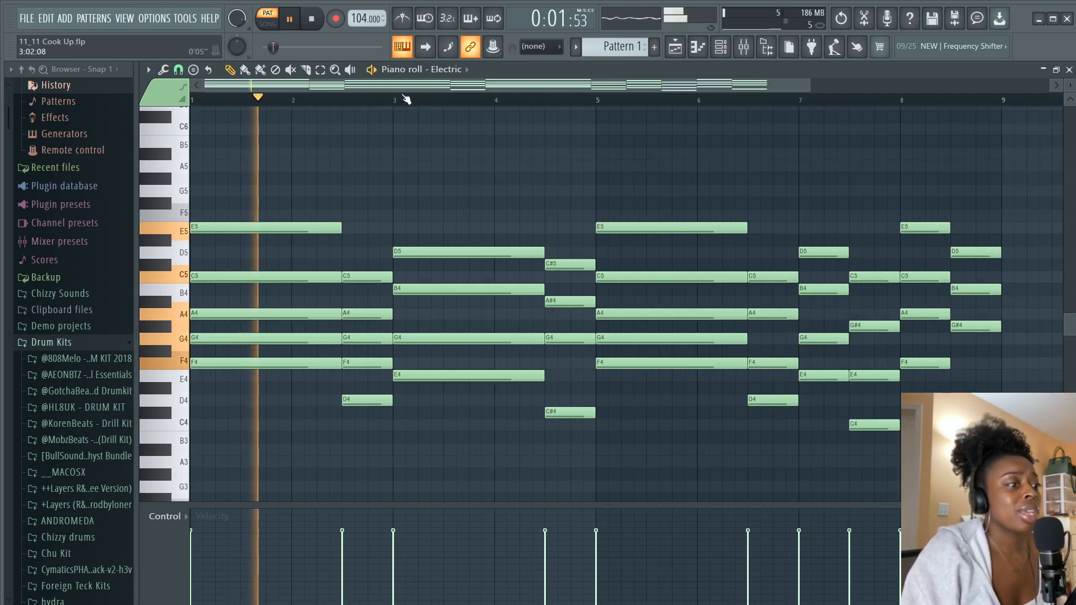
pyautogui.press('space')
# Set the tempo to 106 BPM and add an Analog Lab V instrument channel to the channel rack
pyautogui.moveTo(364, 17); pyautogui.dragTo(365, 10)
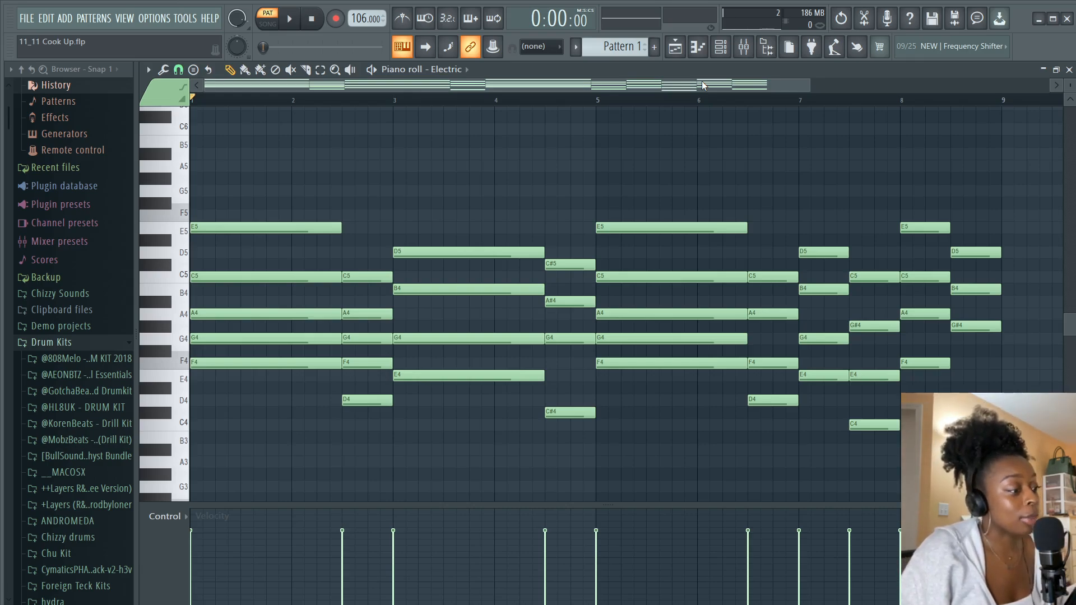
pyautogui.click(721, 46)
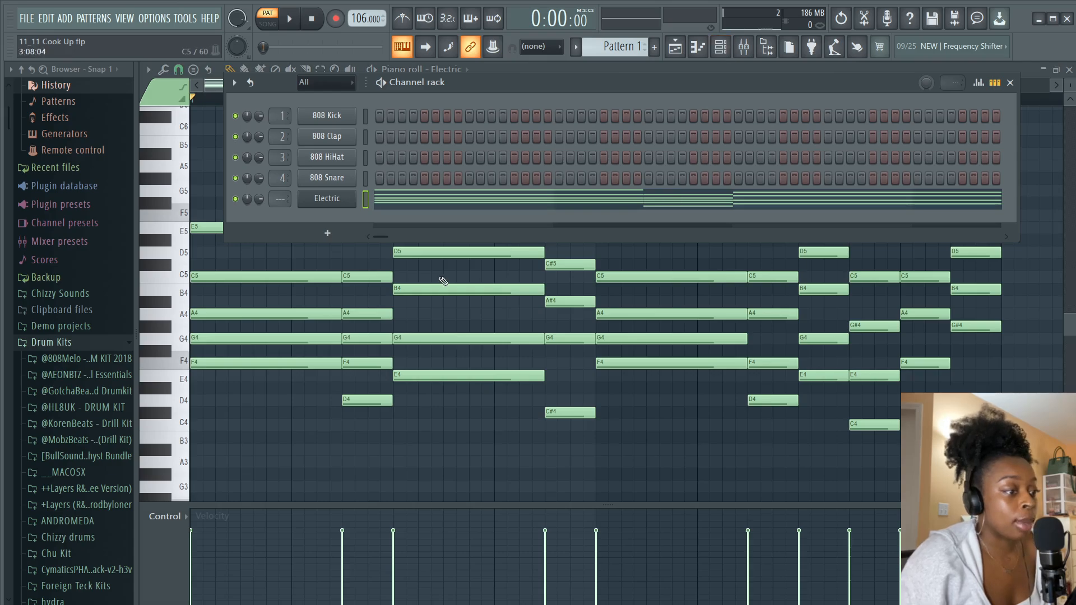
pyautogui.click(327, 239)
pyautogui.click(350, 295)
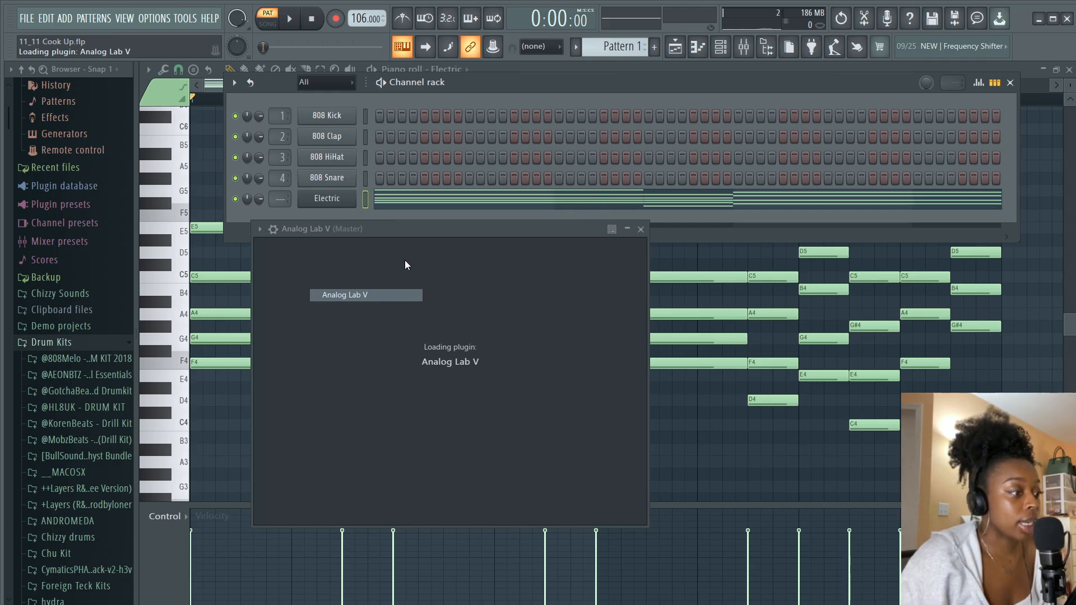
pyautogui.press('space')
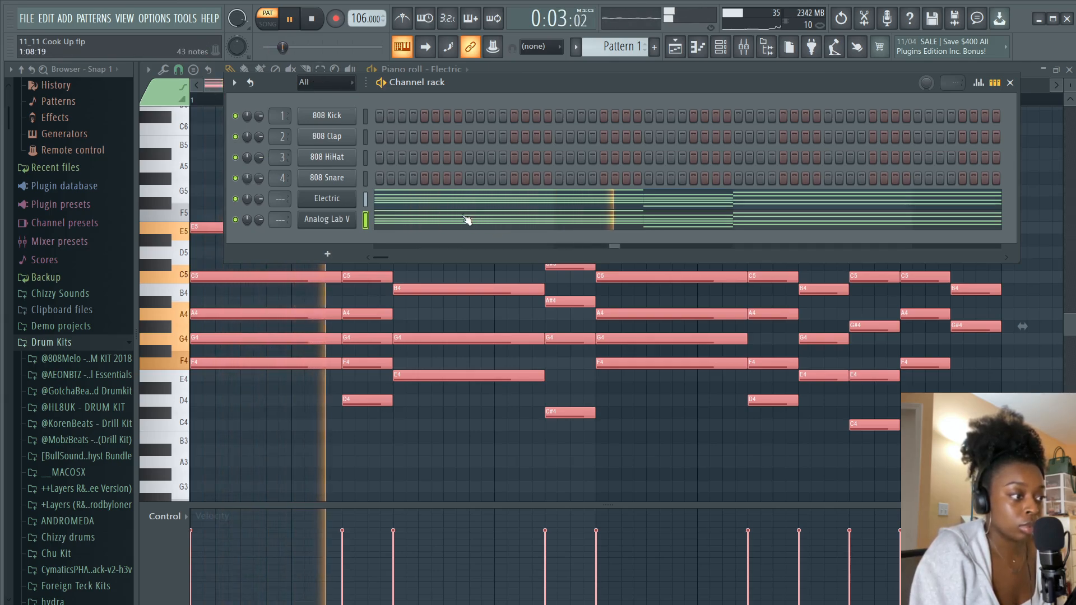
# Mute the Electric channel while the progression plays, then close the channel rack and stop playback
pyautogui.click(235, 199)
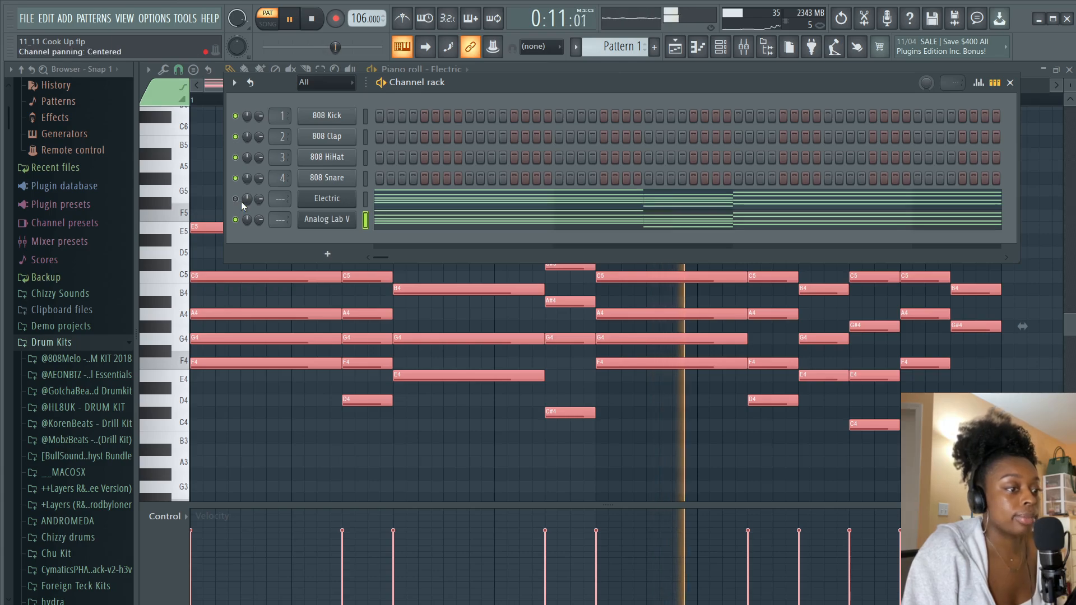
pyautogui.click(236, 199)
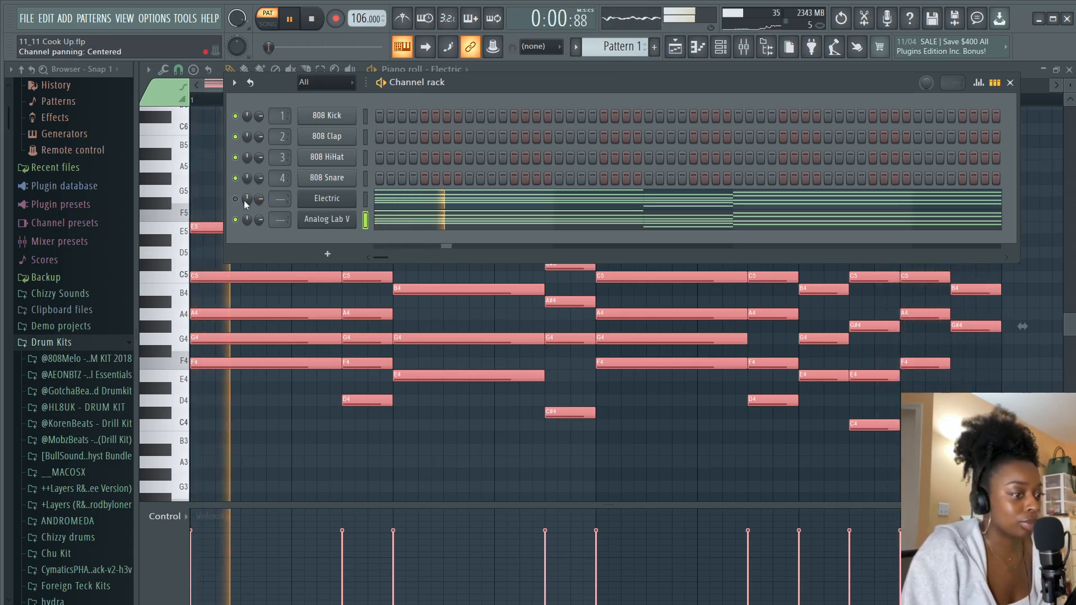
pyautogui.click(1009, 82)
pyautogui.press('space')
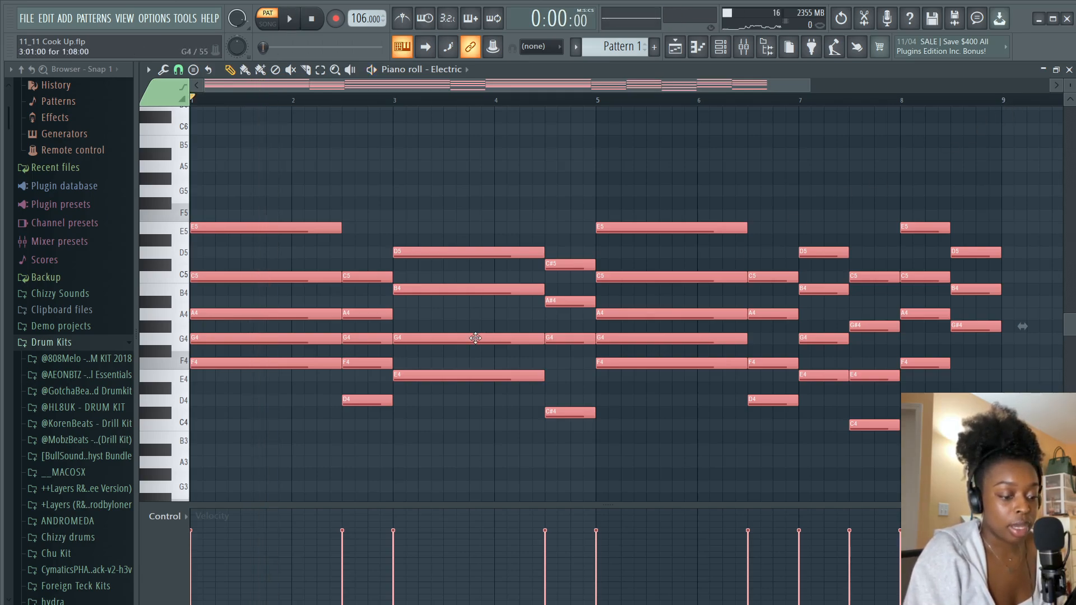
# Randomize the notes' levels with the piano roll randomizer and open the strumizer
pyautogui.hotkey('alt', 'r')
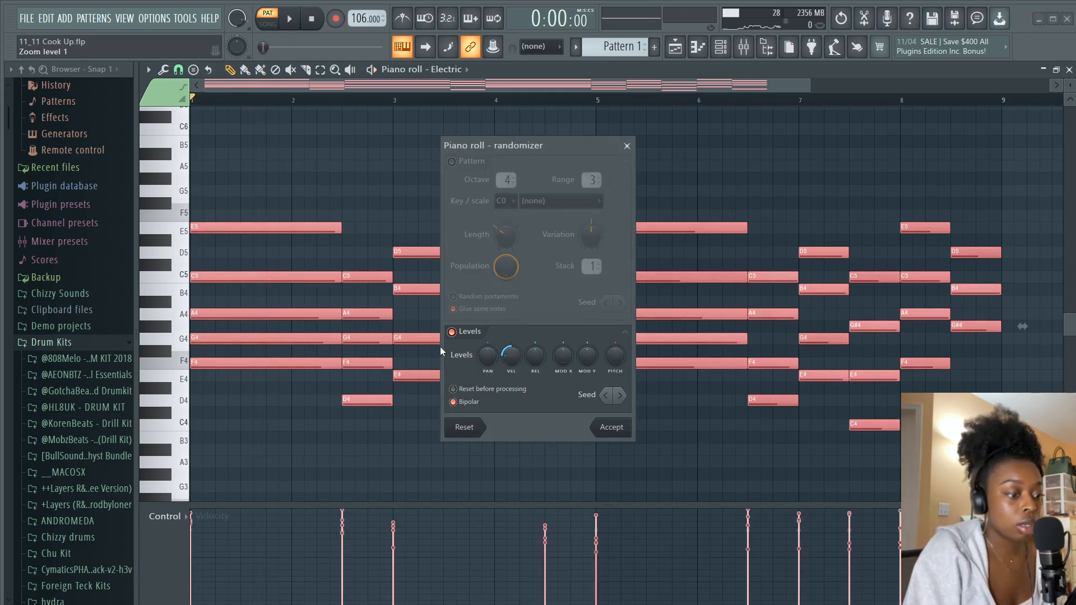
pyautogui.click(616, 432)
pyautogui.hotkey('alt', 's')
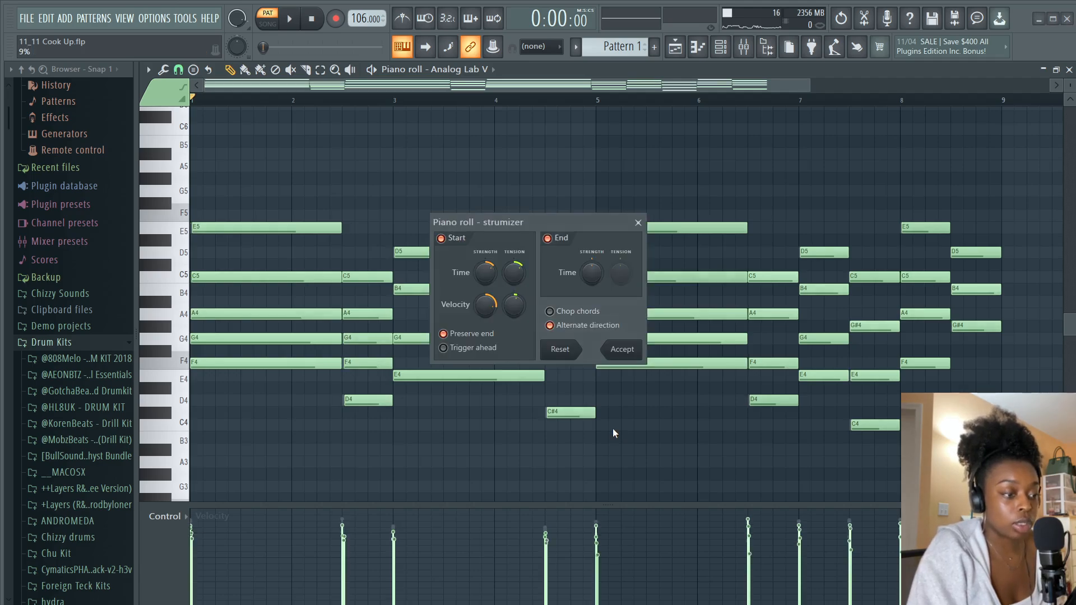
pyautogui.press('space')
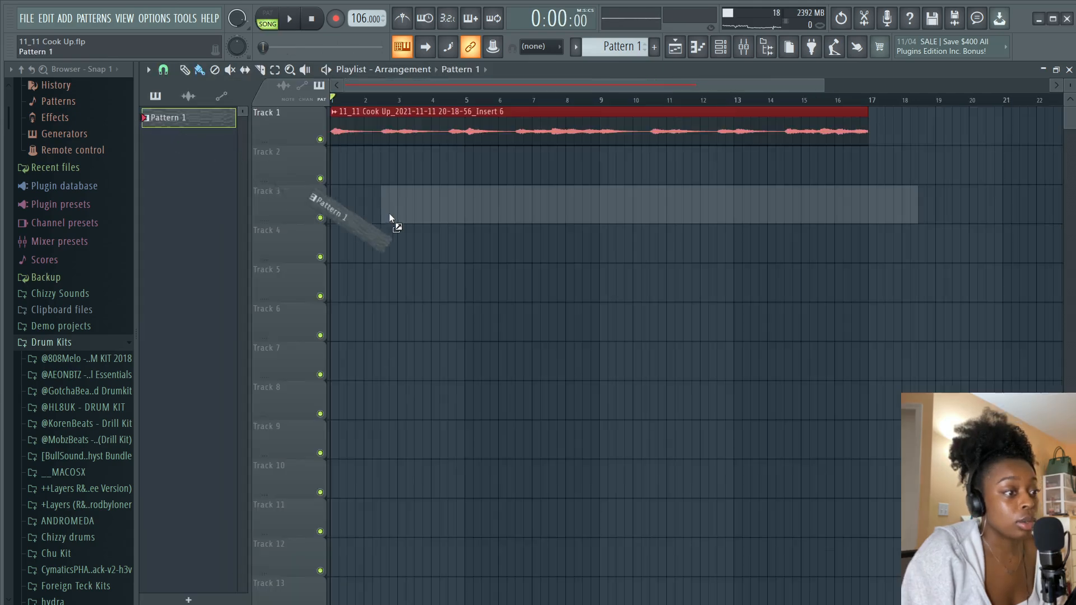
# Place Pattern 1 on Track 2 of the playlist and open the channel rack
pyautogui.moveTo(389, 213); pyautogui.dragTo(338, 164)
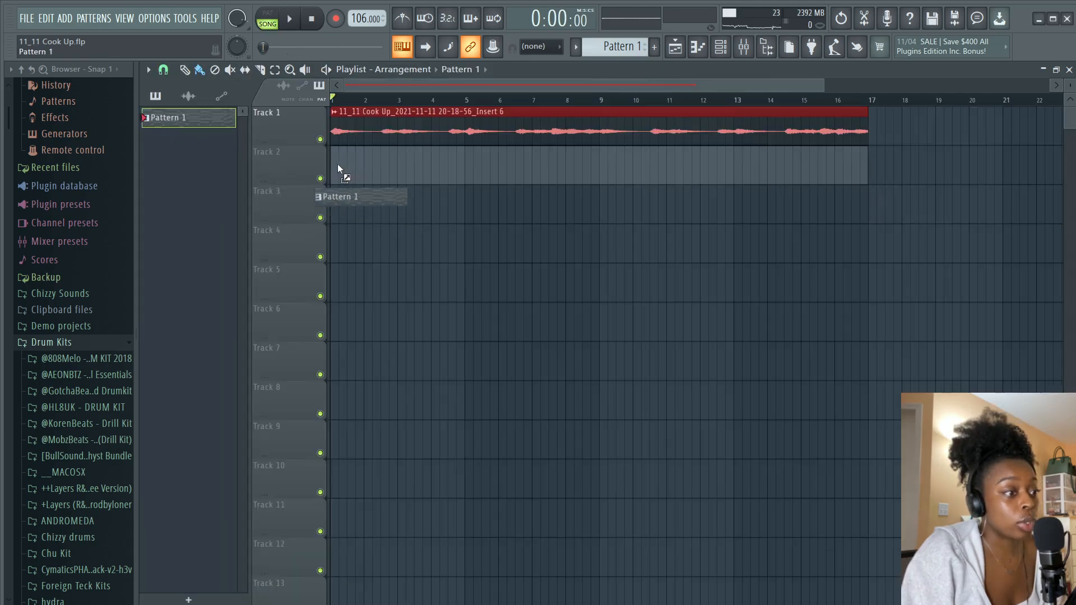
pyautogui.click(721, 46)
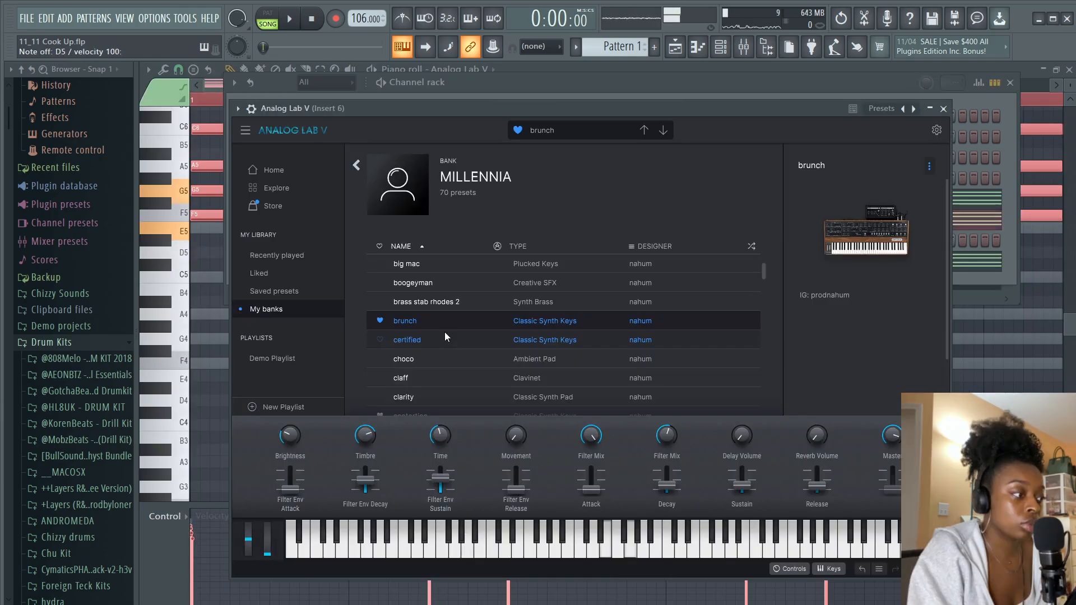
pyautogui.press('space')
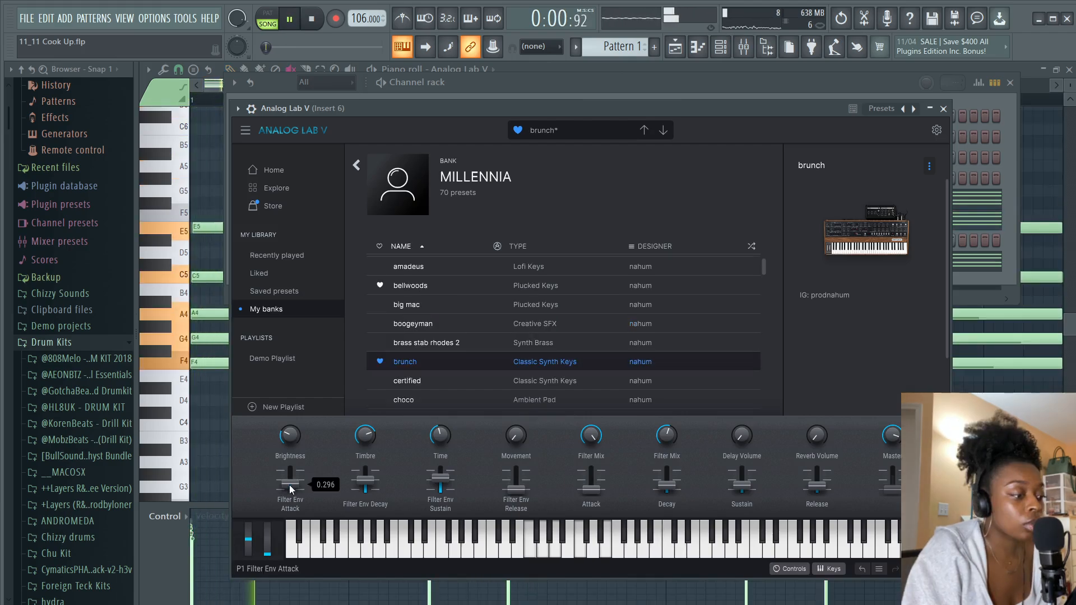
# Lower the Analog Lab V Filter Env Attack to about 0.136 and close the plugin window
pyautogui.moveTo(289, 485); pyautogui.dragTo(289, 492)
pyautogui.press('space')
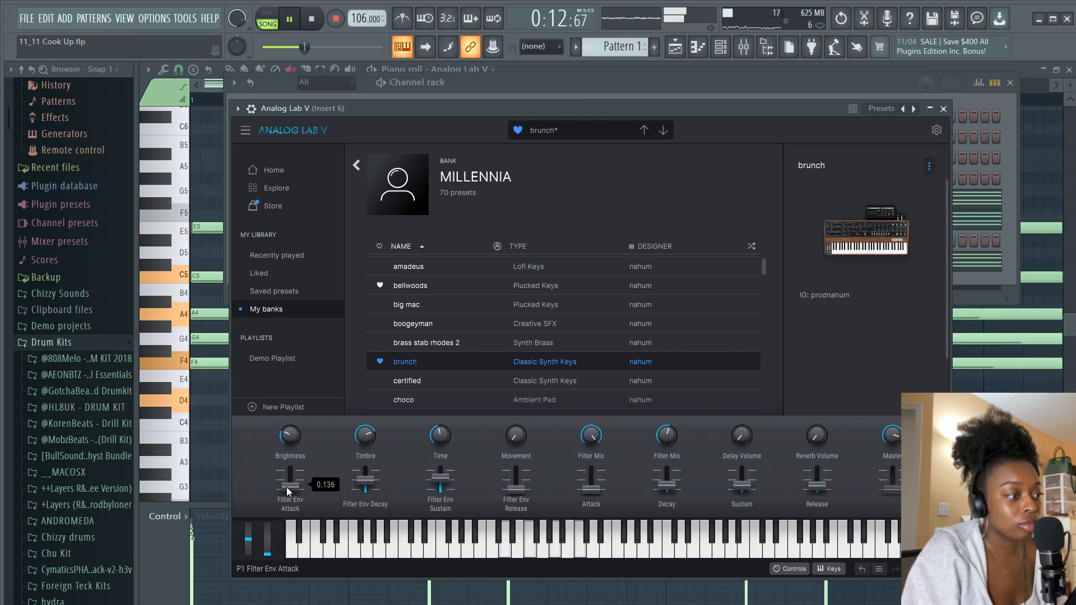
pyautogui.click(944, 110)
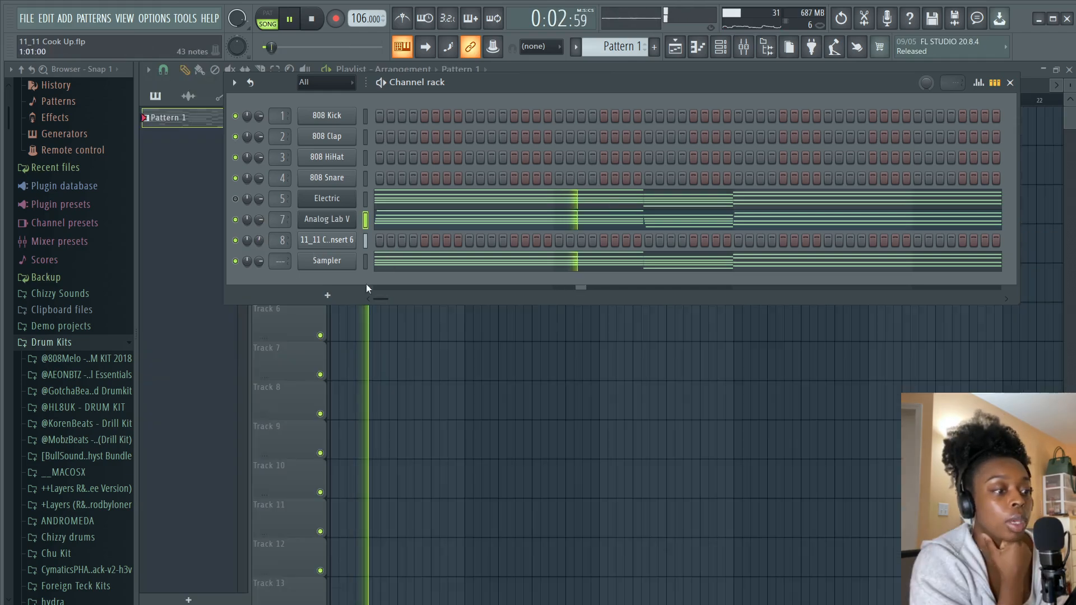
# Add a second Analog Lab V channel to the channel rack
pyautogui.click(346, 294)
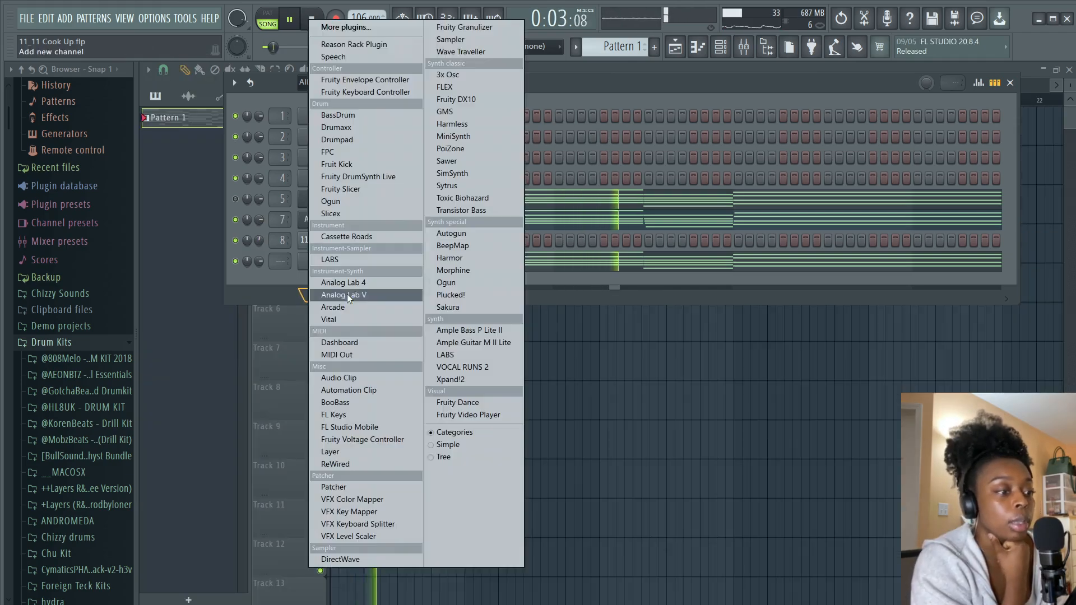
pyautogui.click(392, 292)
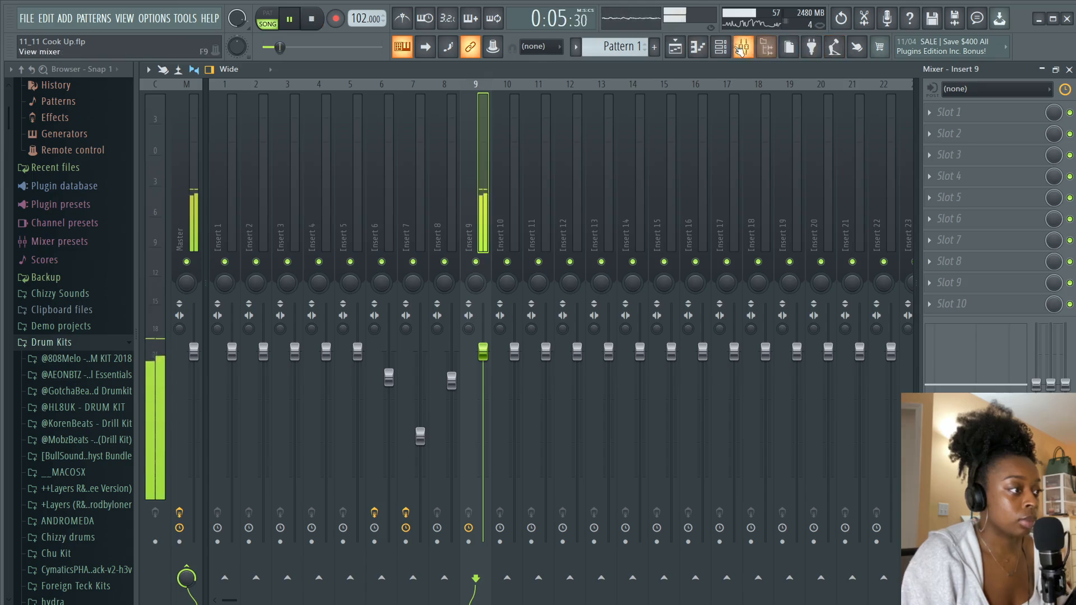
pyautogui.press('F6')
pyautogui.press('space')
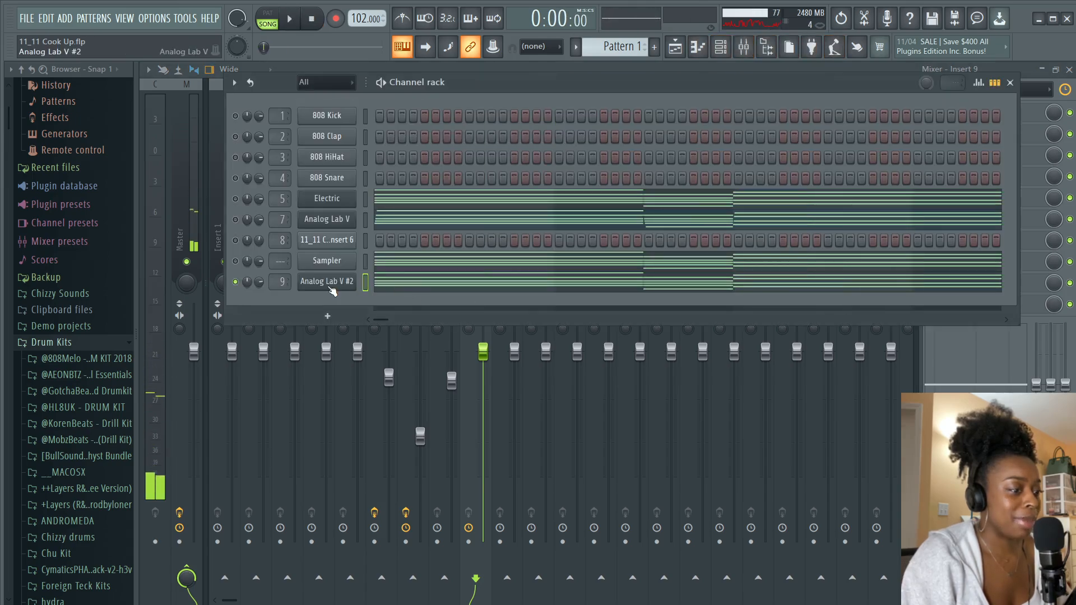
# Open the piano roll for the Analog Lab V #2 channel and close its plugin window
pyautogui.rightClick(352, 281)
pyautogui.click(386, 281)
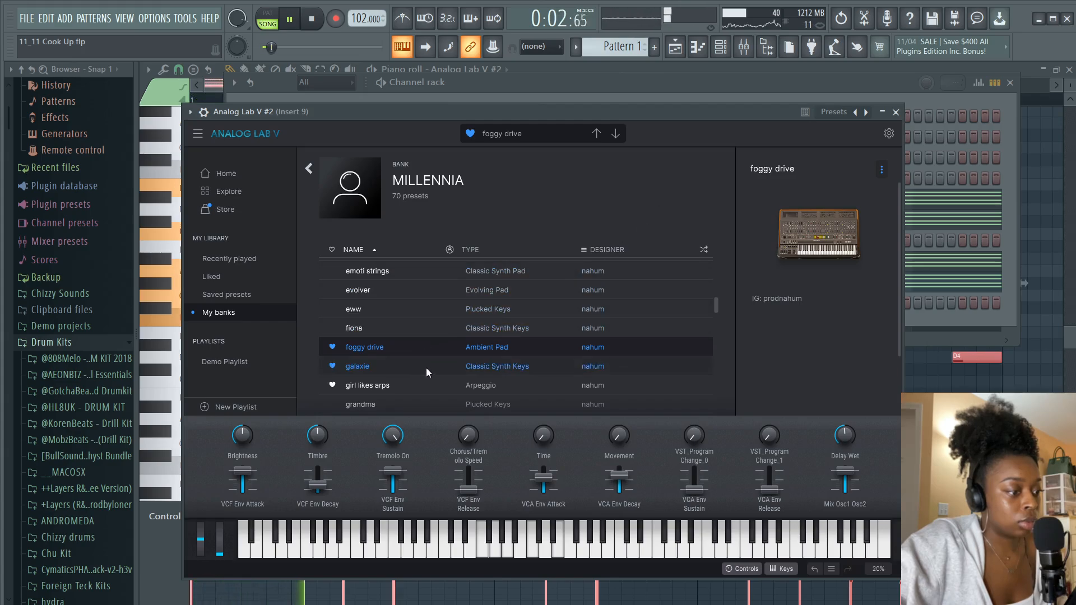
pyautogui.click(896, 112)
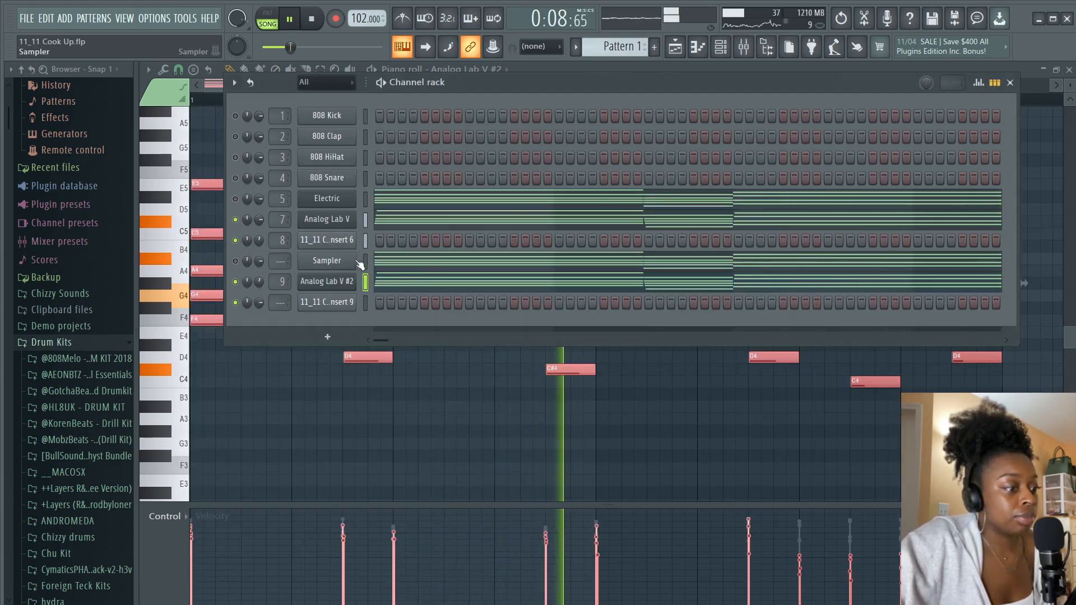
pyautogui.press('space')
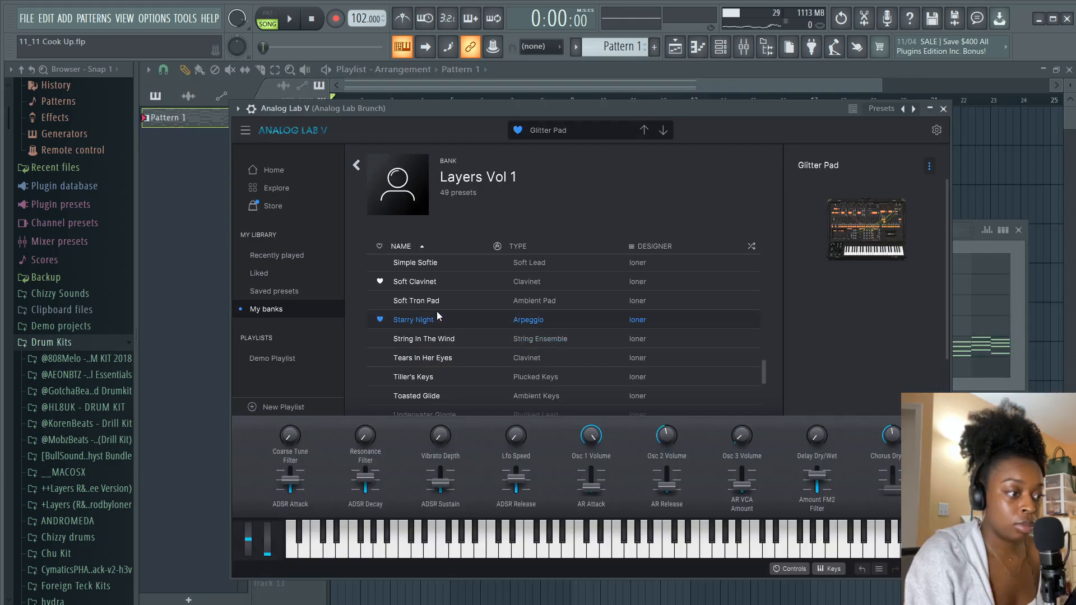
# Load the Starry Night preset from the Layers Vol 1 bank in Analog Lab V and close the plugin
pyautogui.click(443, 322)
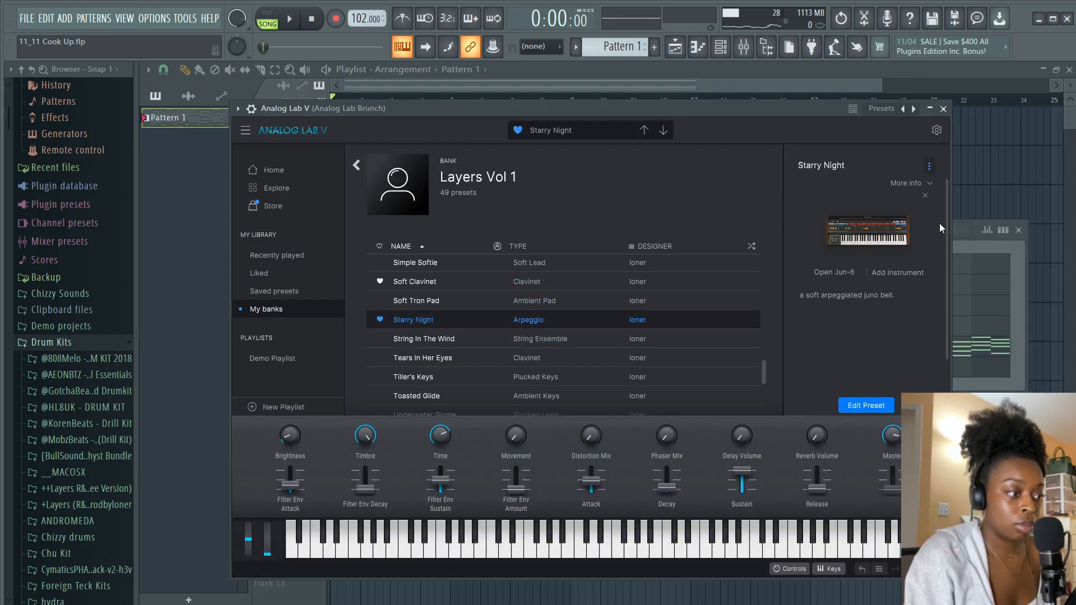
pyautogui.press('space')
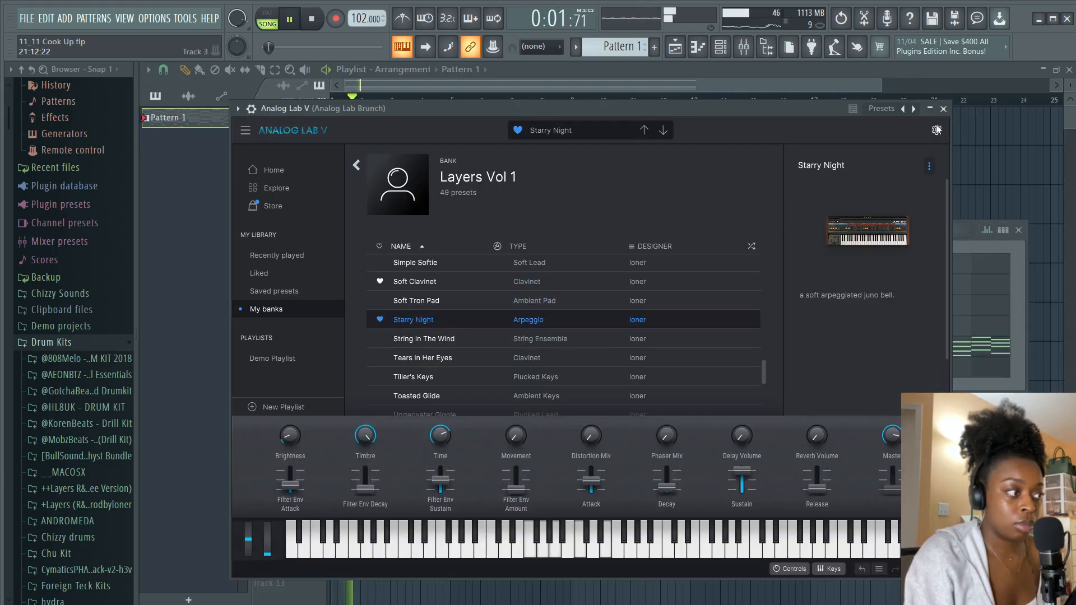
pyautogui.click(944, 109)
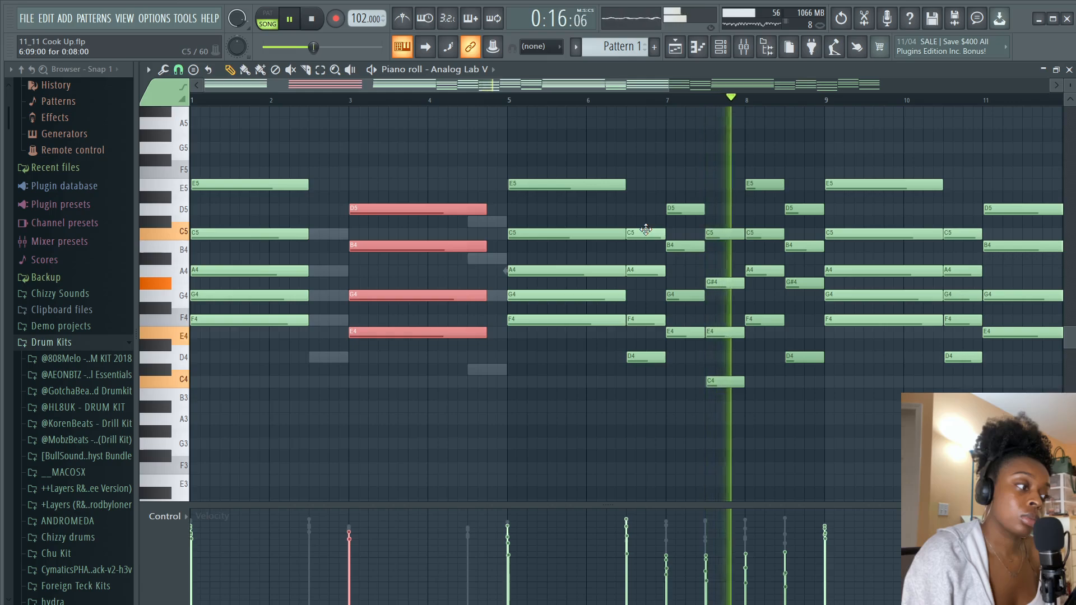
# Delete the chord at beat 3 of bar 6 in the Analog Lab V piano roll
pyautogui.rightClick(646, 231)
pyautogui.rightClick(646, 270)
pyautogui.rightClick(646, 320)
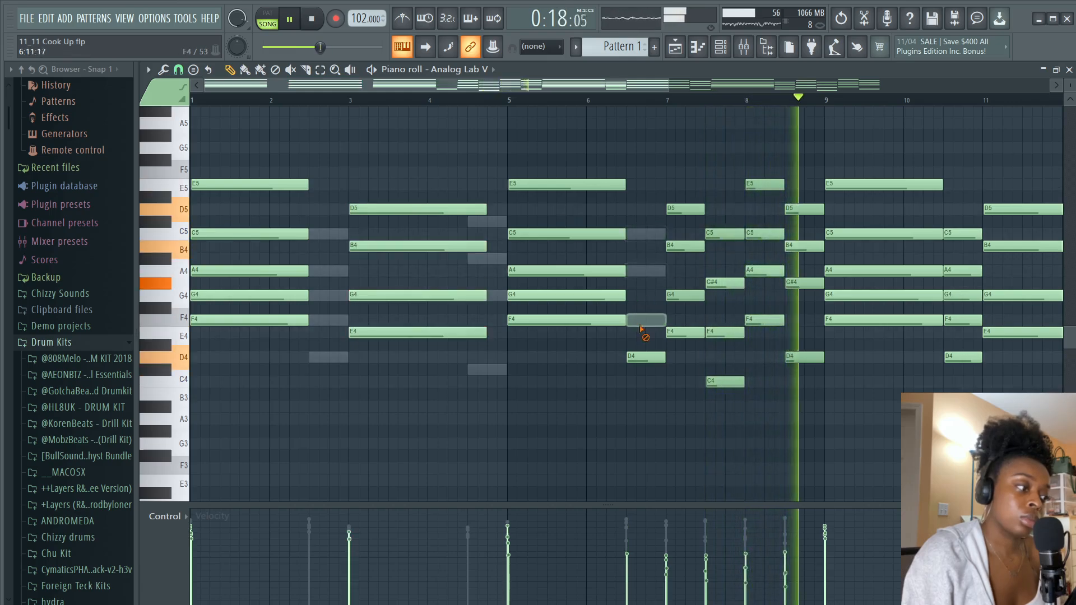
pyautogui.rightClick(641, 357)
pyautogui.press('space')
pyautogui.scroll(-4, 625, 101)
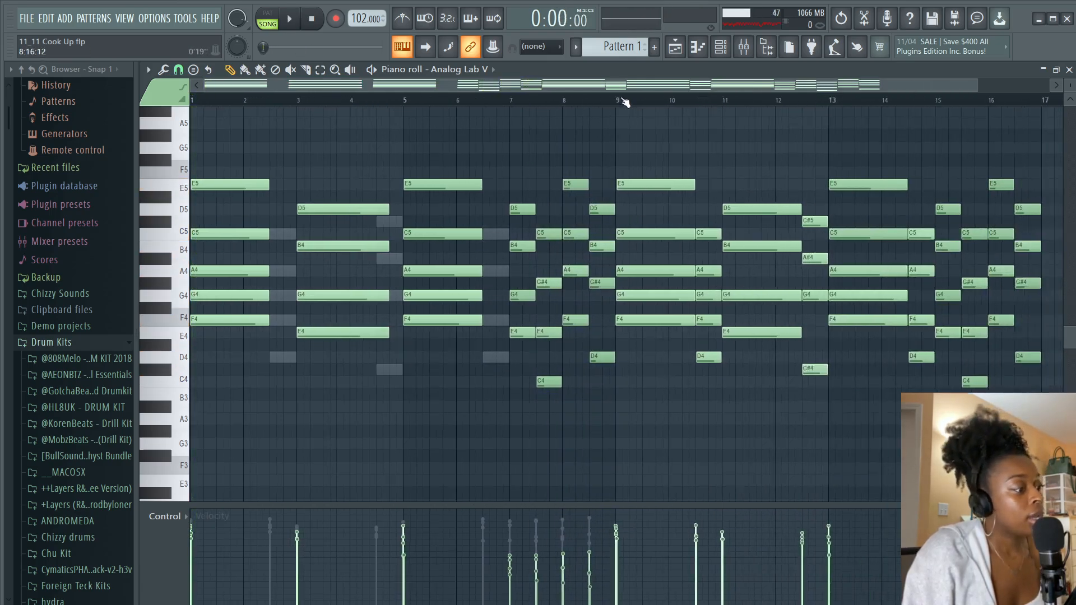
# Delete the chord notes from bar 8 beat 3 through bar 14 in the Analog Lab V piano roll
pyautogui.rightClick(590, 185)
pyautogui.rightClick(630, 210)
pyautogui.rightClick(651, 247)
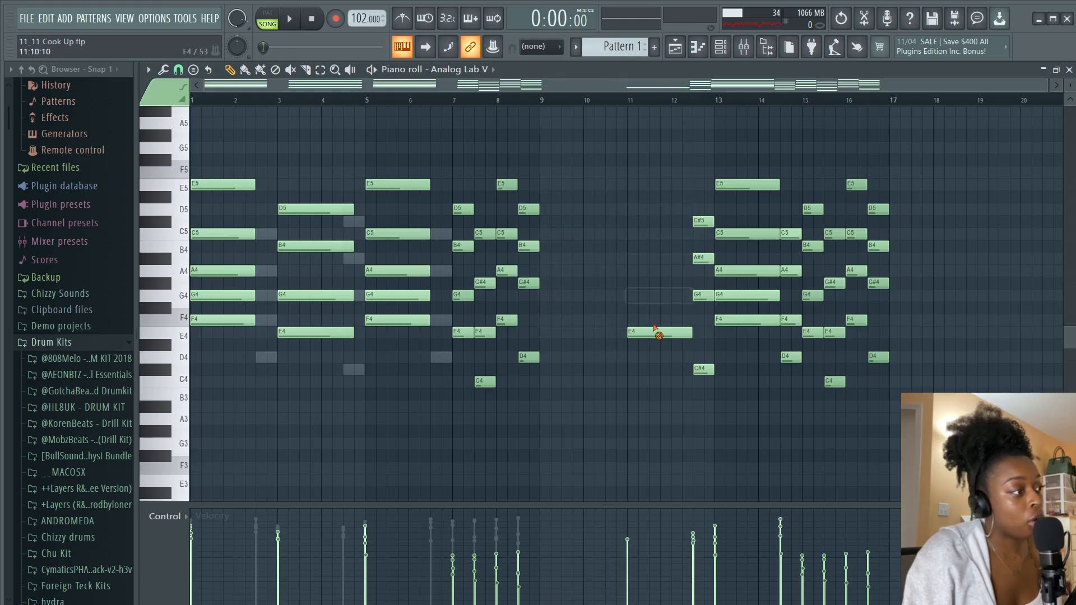
pyautogui.rightClick(702, 222)
pyautogui.rightClick(729, 184)
pyautogui.rightClick(673, 332)
pyautogui.rightClick(729, 233)
pyautogui.rightClick(728, 270)
pyautogui.rightClick(729, 295)
pyautogui.rightClick(723, 320)
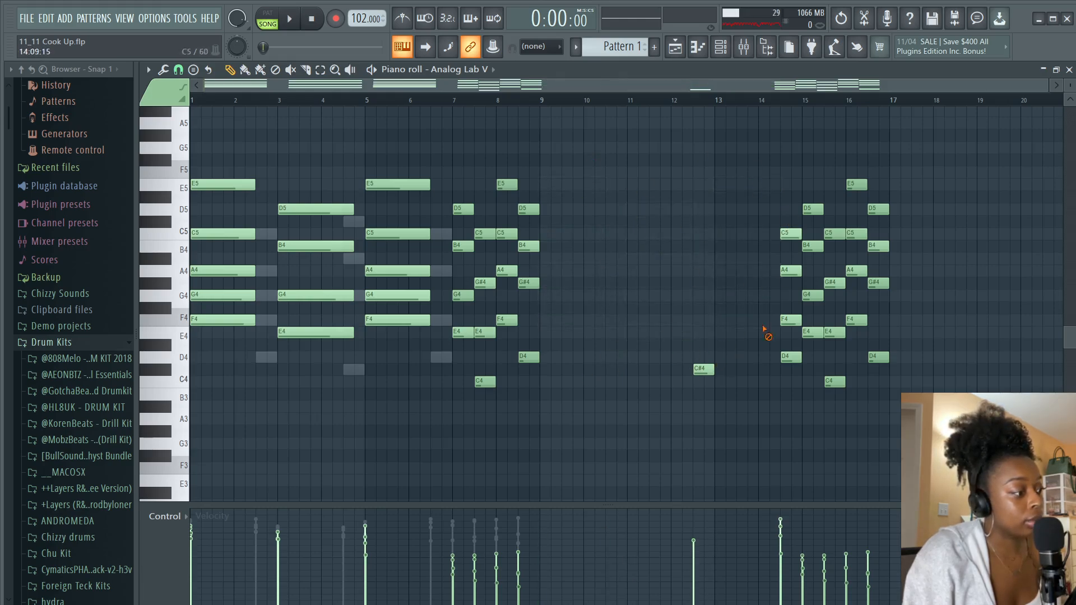
pyautogui.scroll(4, 723, 443)
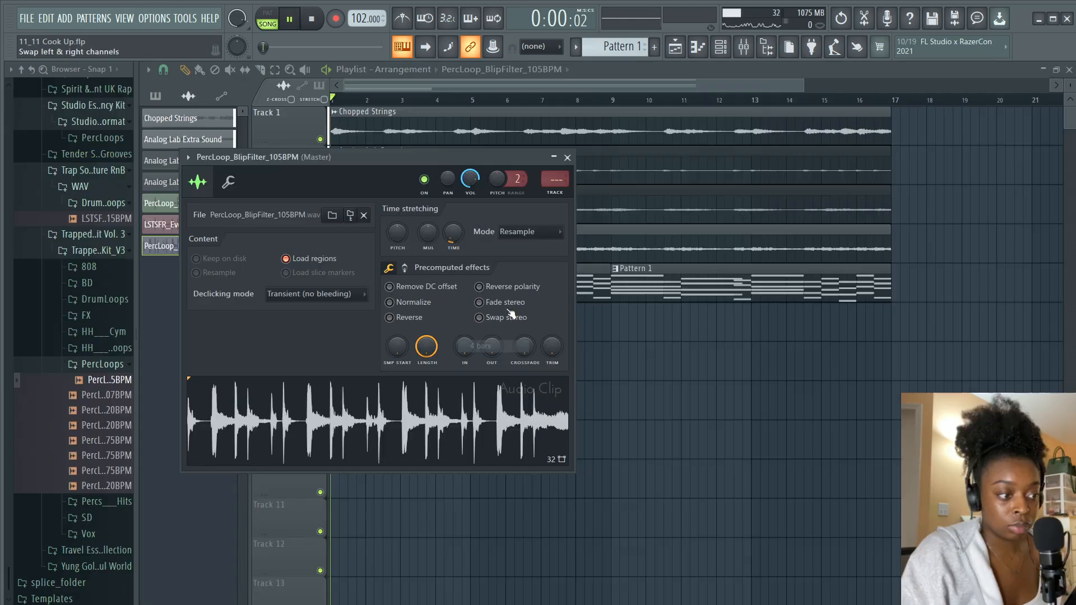
# Close the PercLoop_BlipFilter_105BPM audio clip settings window
pyautogui.click(568, 158)
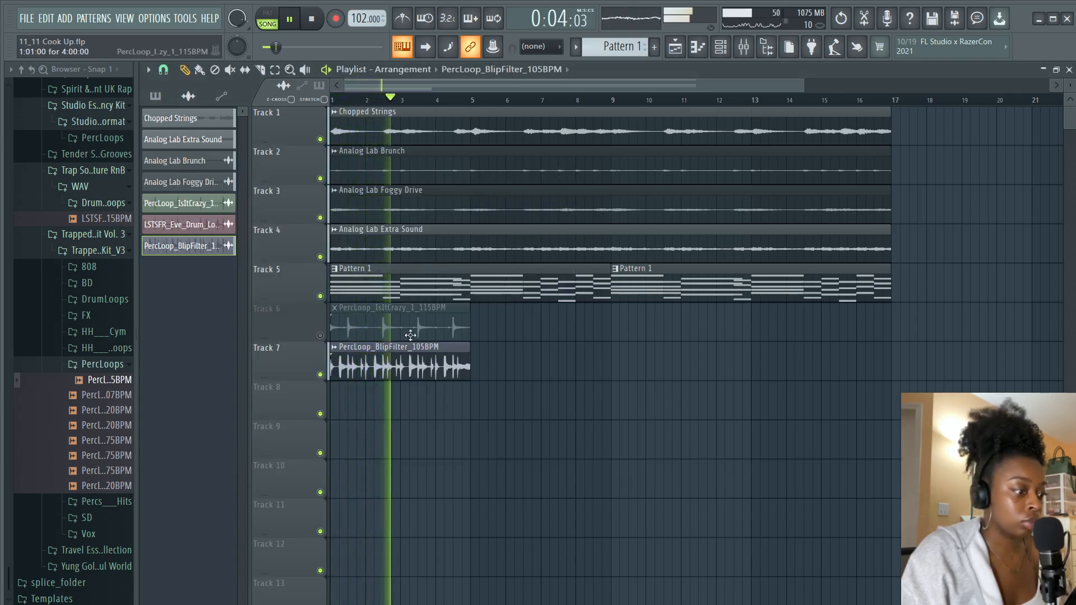
# Route the PercLoop_BlipFilter_105BPM audio clip to mixer insert 11 and close its settings
pyautogui.doubleClick(411, 372)
pyautogui.press('space')
pyautogui.press('space')
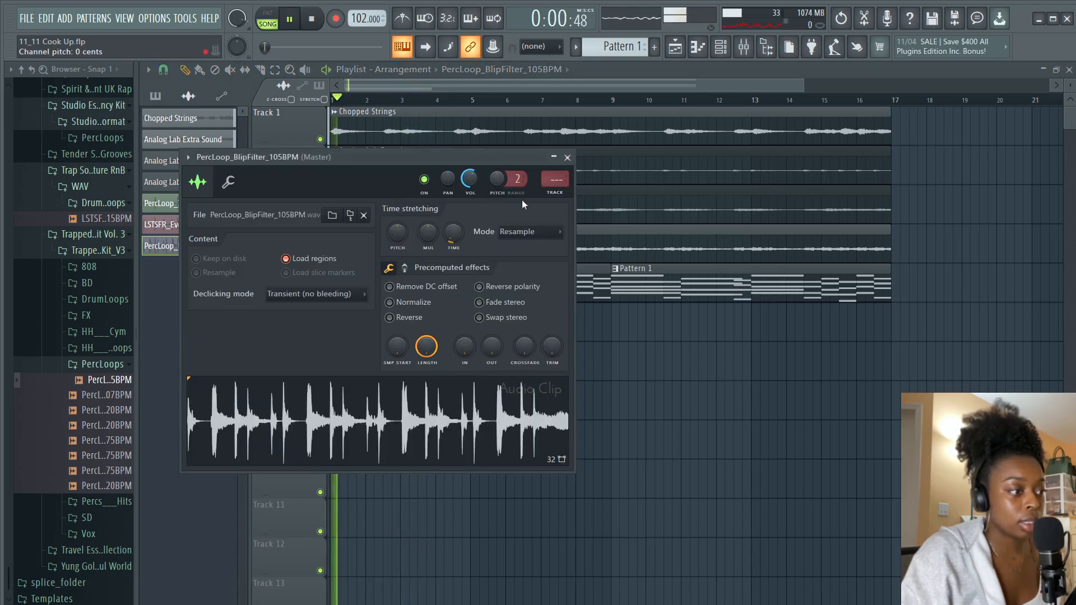
pyautogui.press('space')
pyautogui.moveTo(555, 179); pyautogui.dragTo(555, 173)
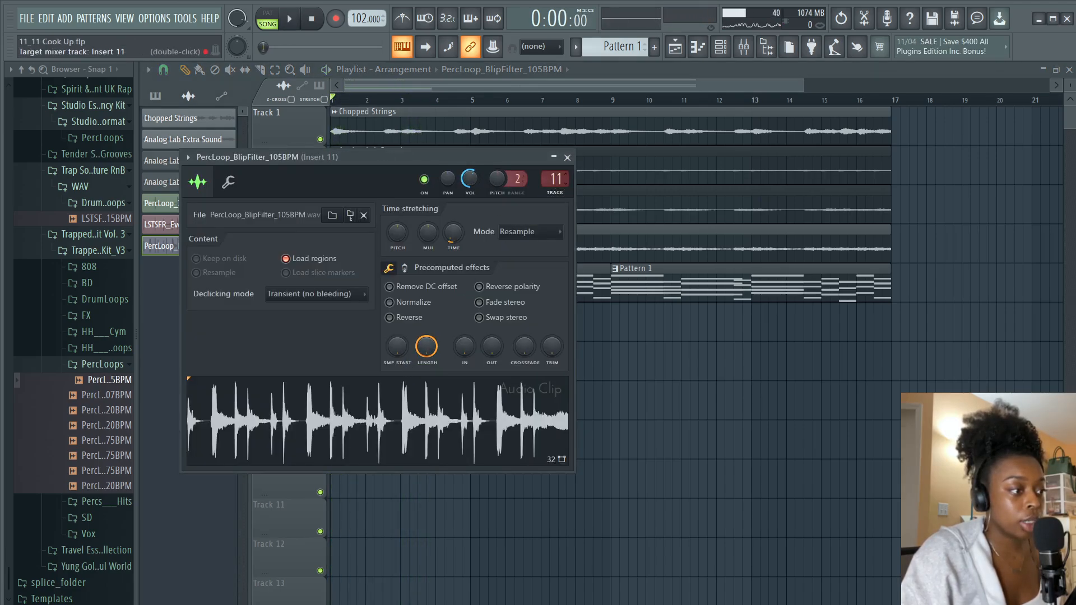
pyautogui.click(568, 158)
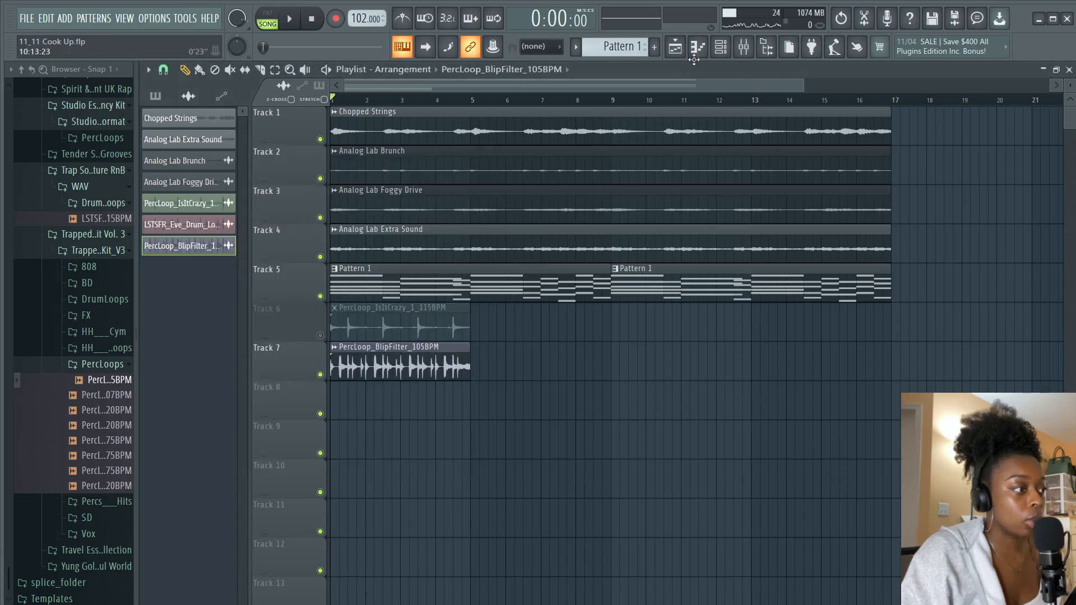
# Open the mixer and lower insert 10's fader slightly
pyautogui.click(733, 44)
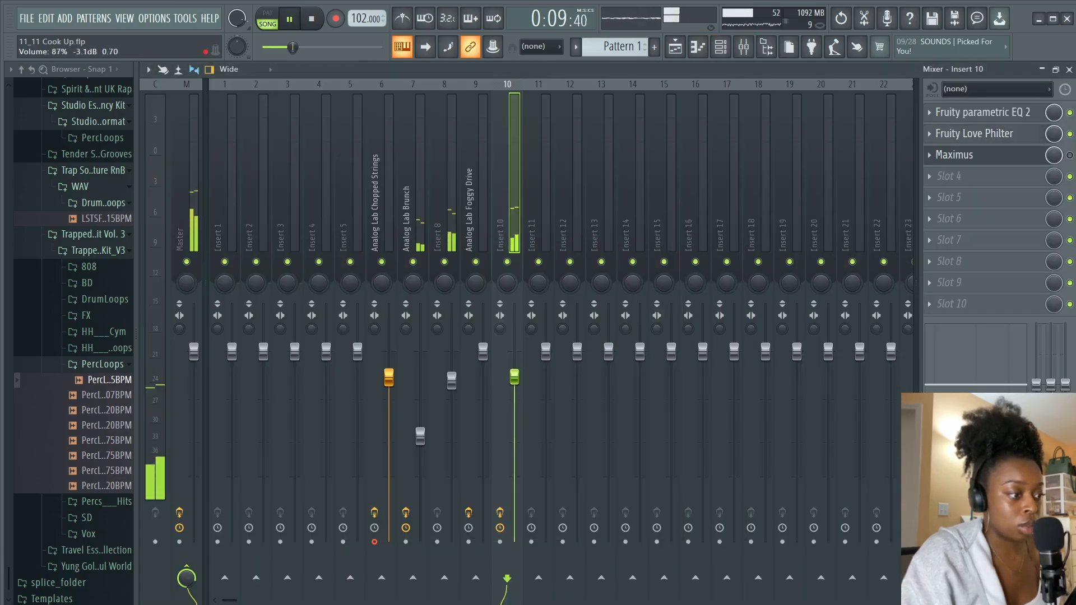
pyautogui.moveTo(514, 377); pyautogui.dragTo(520, 384)
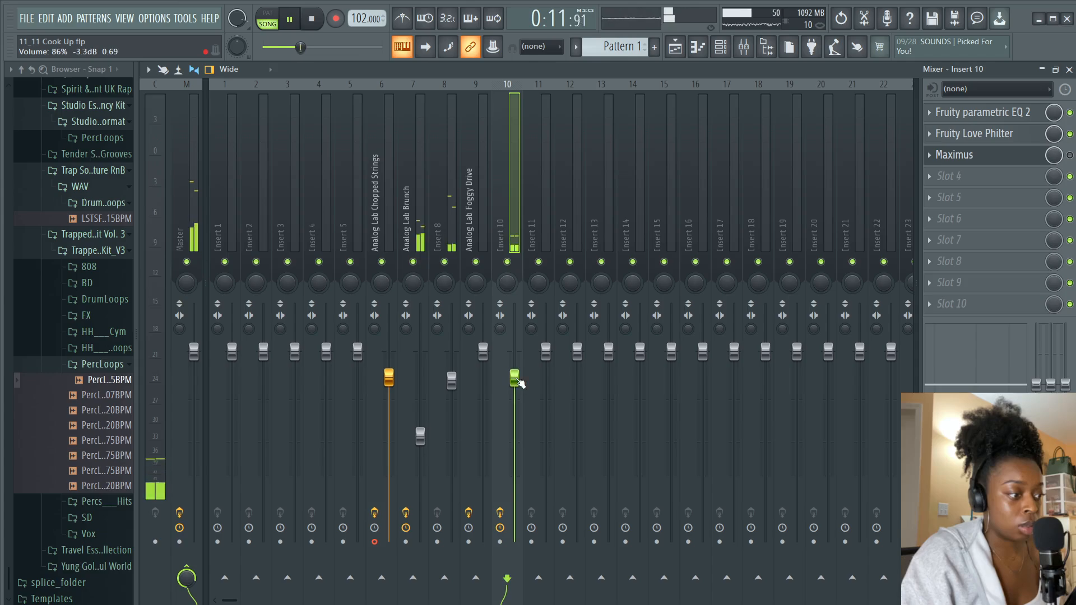
# Lower the low-shelf band of insert 10's Fruity parametric EQ 2 to about 185 Hz
pyautogui.click(983, 112)
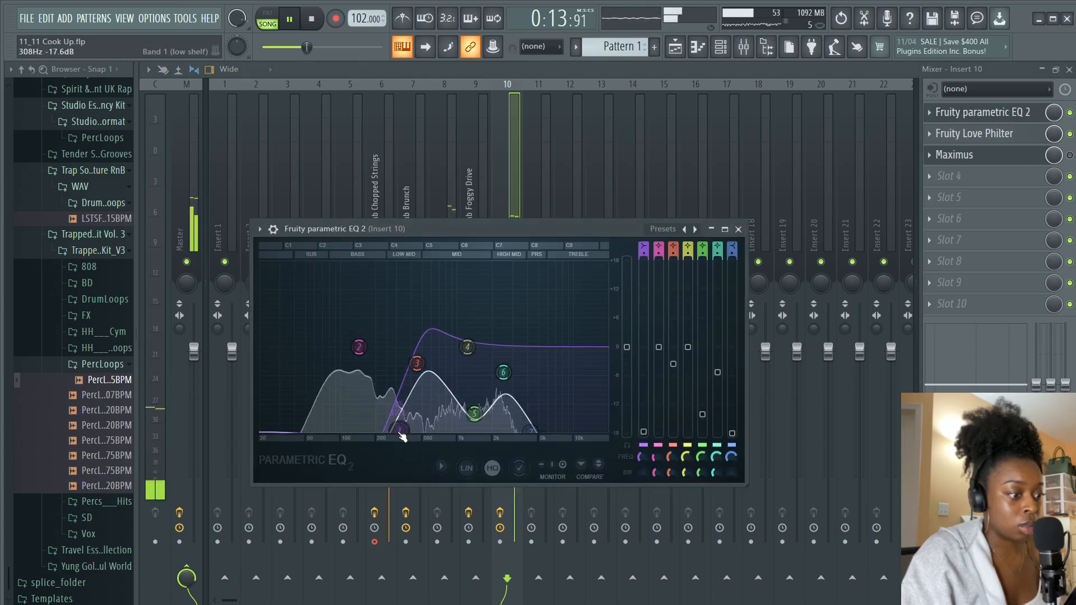
pyautogui.moveTo(403, 437); pyautogui.dragTo(379, 438)
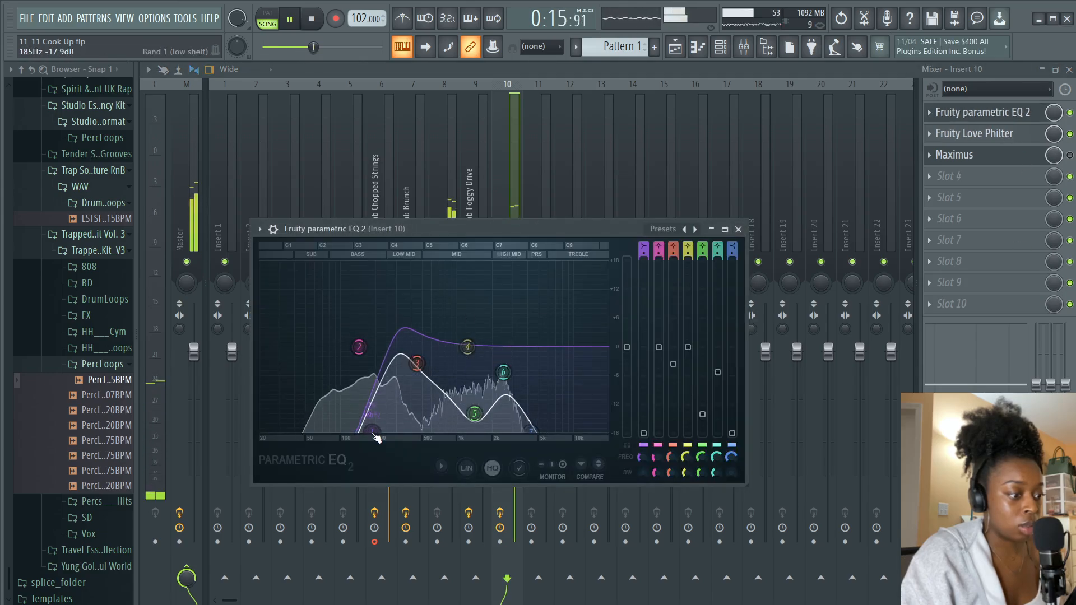
pyautogui.click(738, 229)
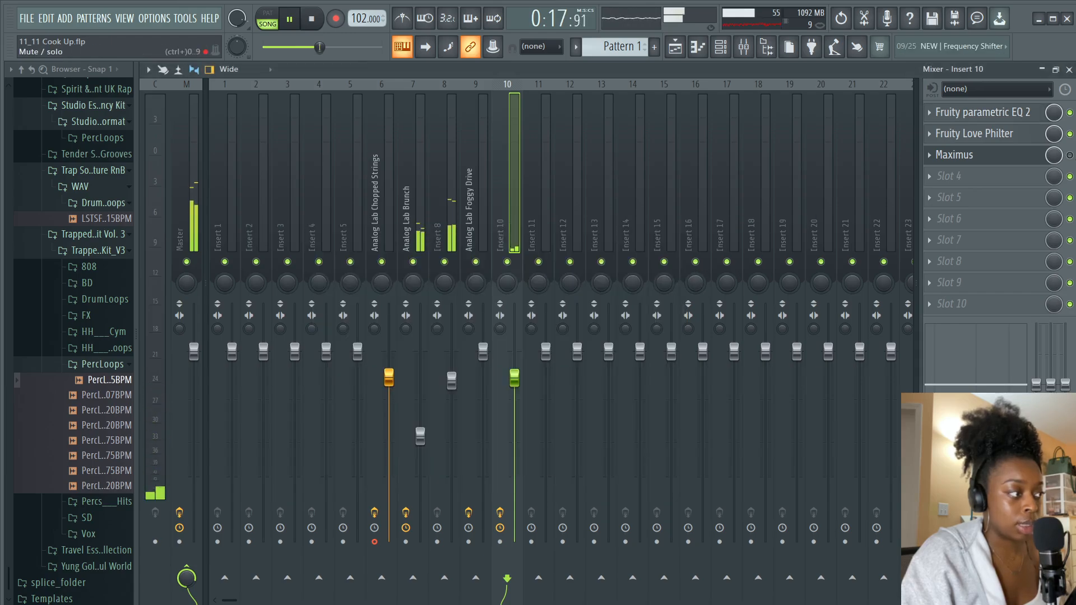
pyautogui.press('space')
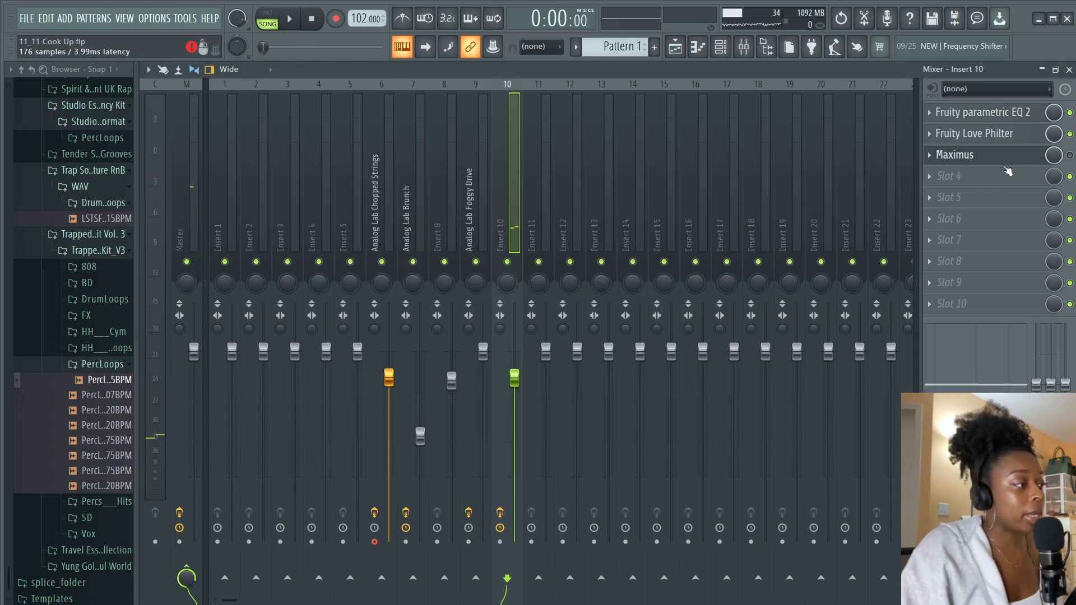
# Add the PercLoop_FromHere3_75BPM sample from the browser to track 8 of the playlist
pyautogui.press('F5')
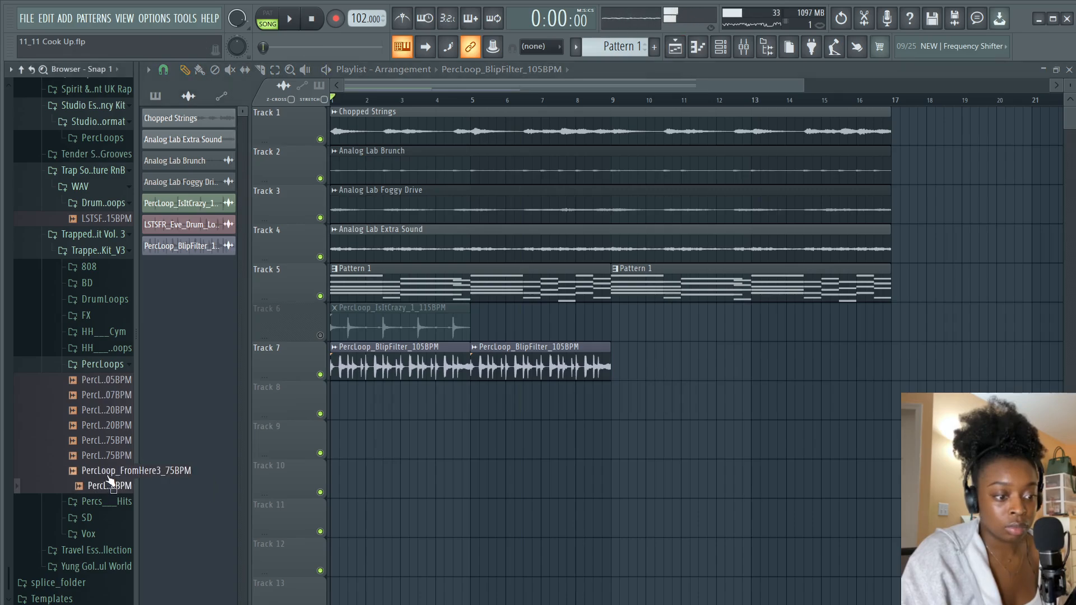
pyautogui.moveTo(106, 471); pyautogui.dragTo(364, 407)
# Lower insert 11's fader and slightly shift a mid band in its Fruity parametric EQ 2
pyautogui.press('F9')
pyautogui.press('space')
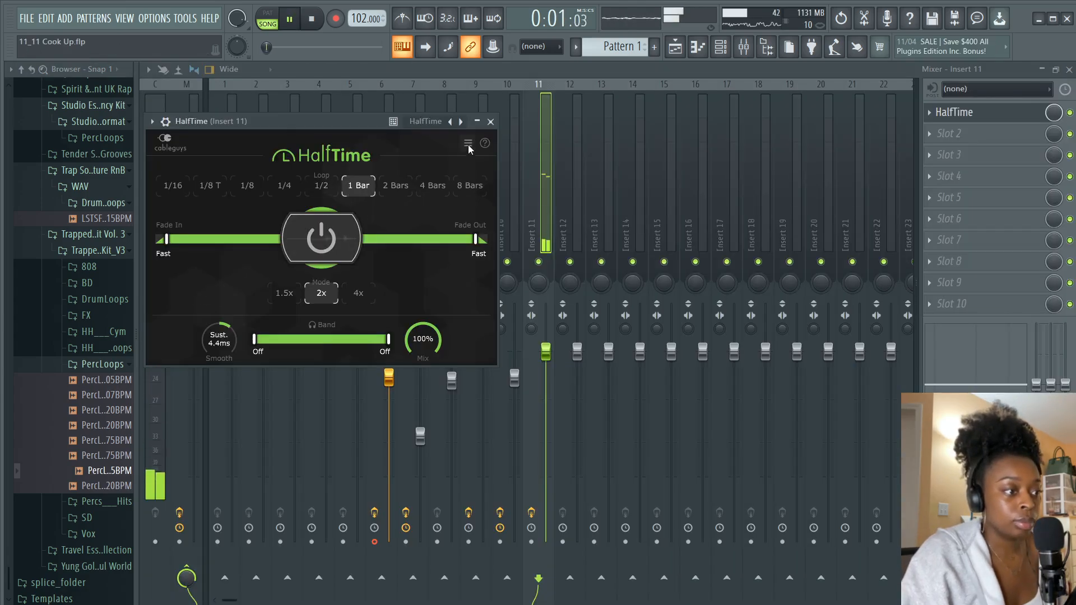
pyautogui.click(477, 121)
pyautogui.moveTo(546, 352); pyautogui.dragTo(546, 411)
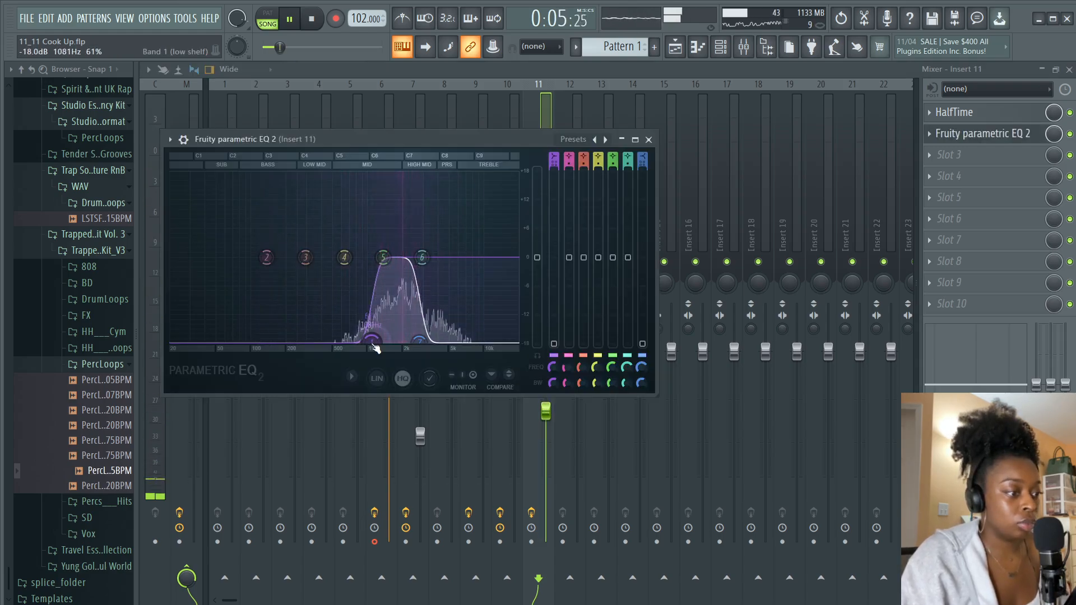
pyautogui.moveTo(408, 344); pyautogui.dragTo(412, 348)
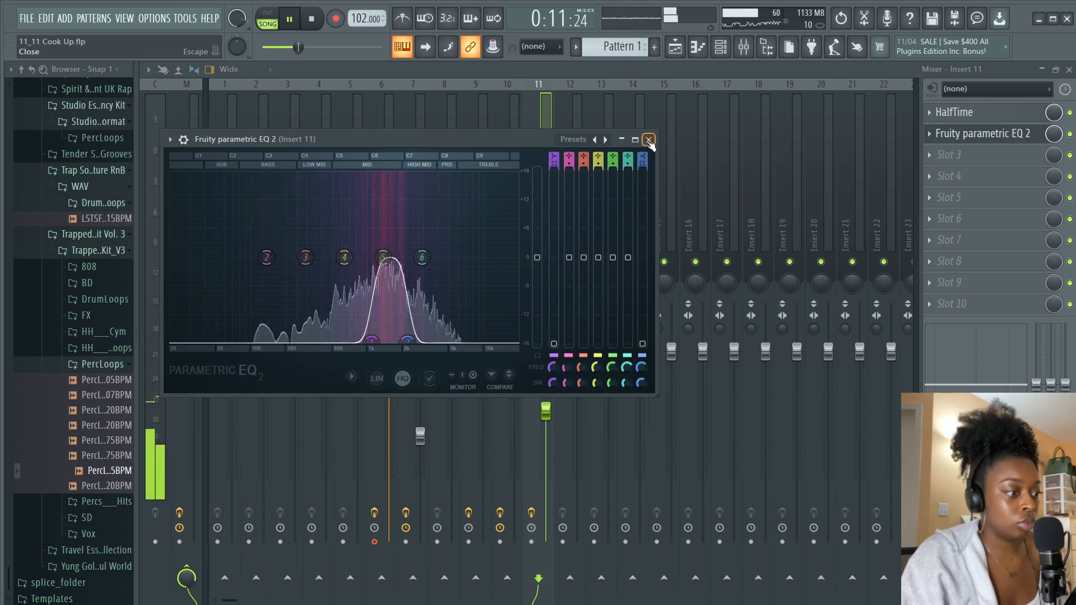
pyautogui.click(648, 139)
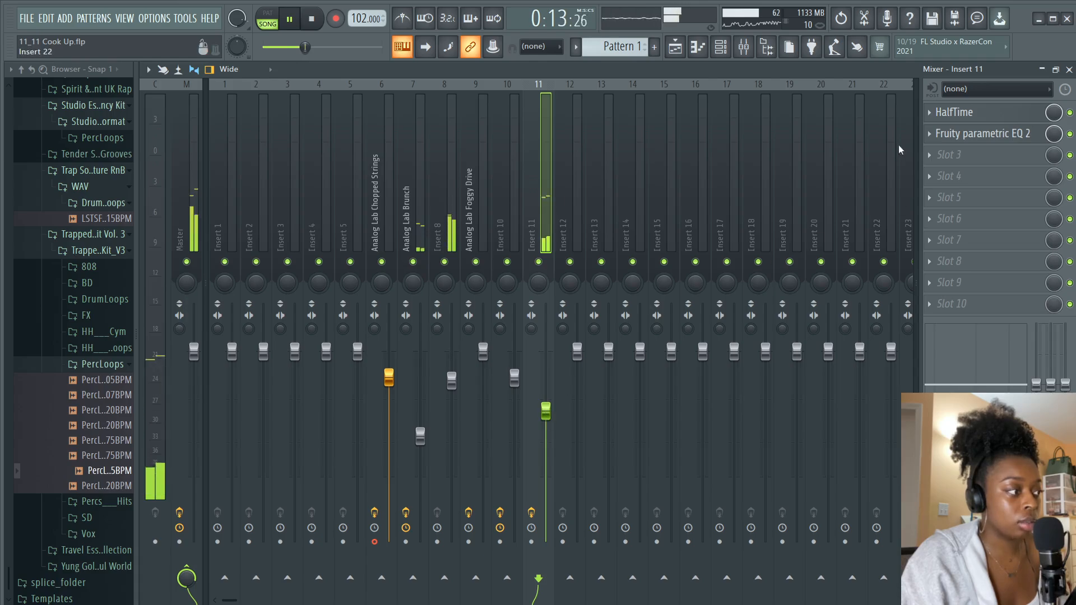
# Add Fruity Love Philter effects to insert 11's empty effect slots
pyautogui.click(946, 156)
pyautogui.click(729, 22)
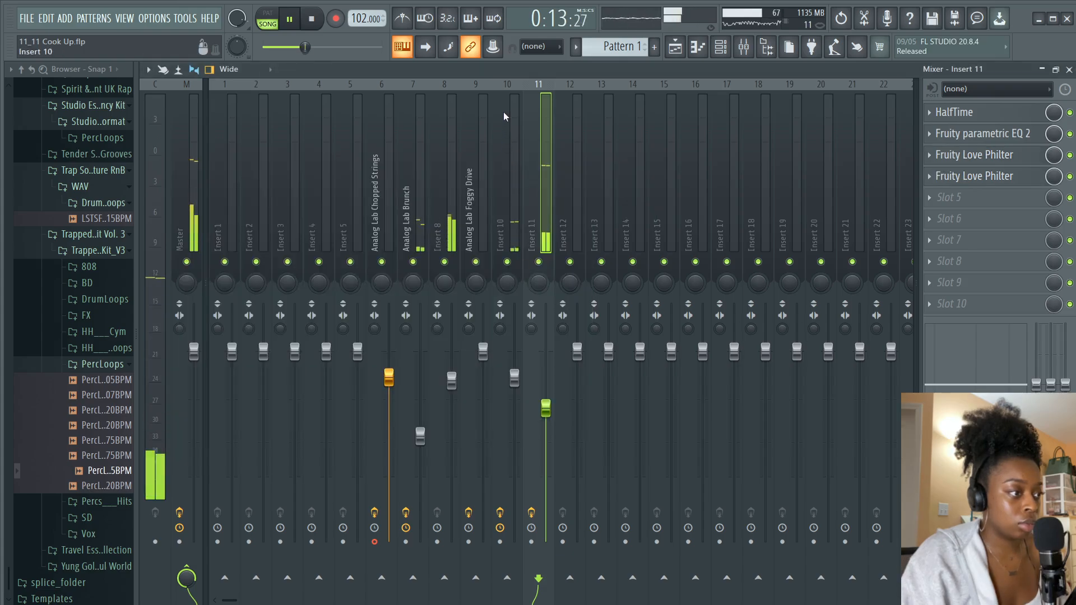
# Raise the low-shelf band frequency in insert 10's Fruity parametric EQ 2
pyautogui.click(504, 117)
pyautogui.click(976, 112)
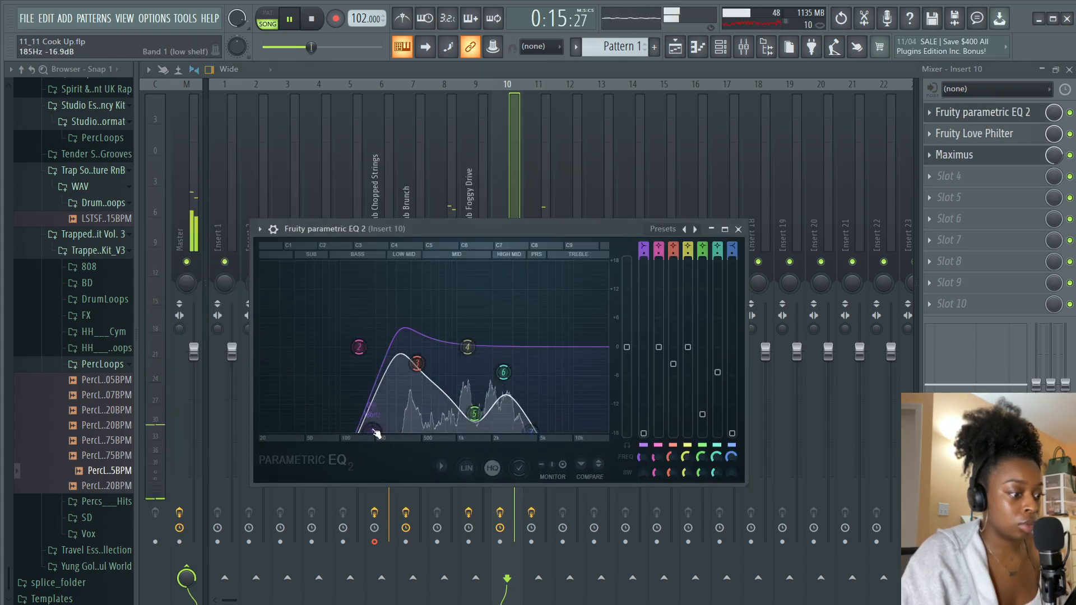
pyautogui.moveTo(376, 434); pyautogui.dragTo(419, 433)
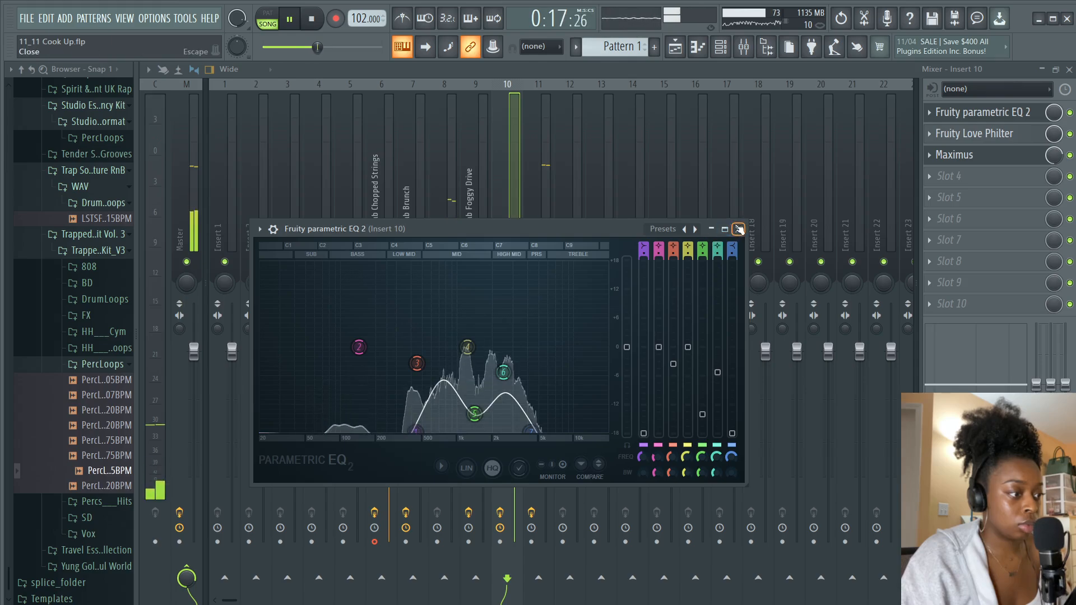
pyautogui.click(739, 229)
# Lower insert 10's fader a little further and return to the playlist
pyautogui.click(545, 416)
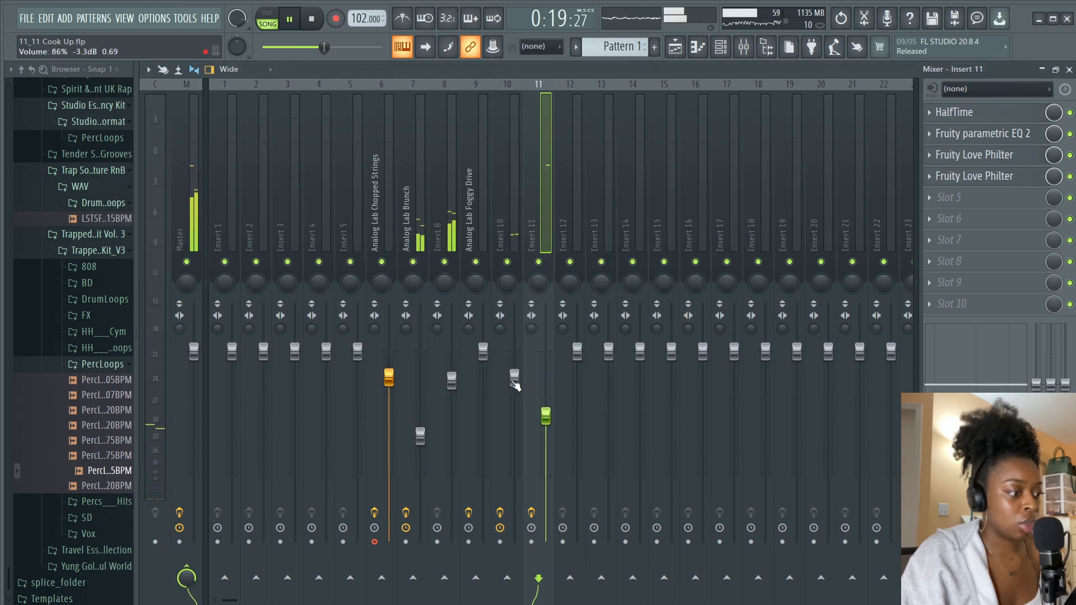
pyautogui.moveTo(515, 386); pyautogui.dragTo(515, 393)
pyautogui.press('space')
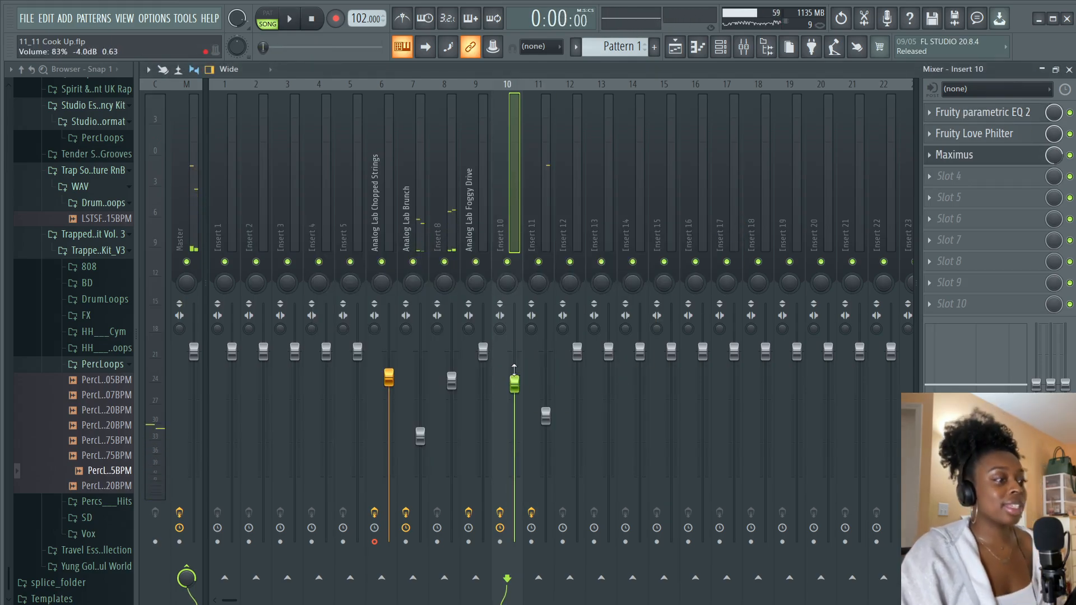
pyautogui.click(684, 51)
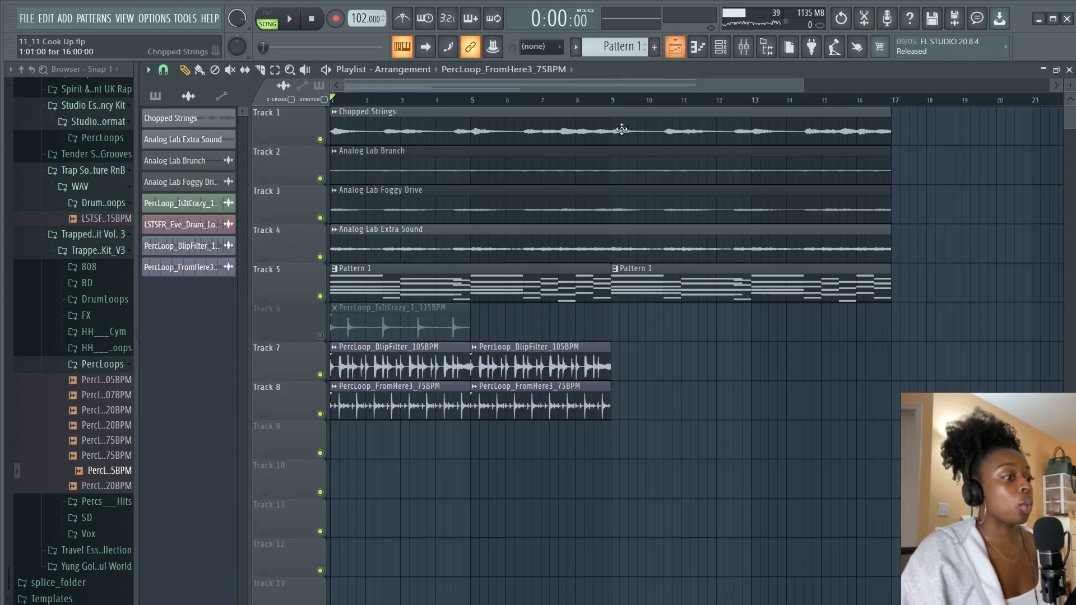
# Repeat the PercLoop_FromHere3_75BPM clip on track 8 to fill through bar 17
pyautogui.click(563, 394)
pyautogui.click(614, 400)
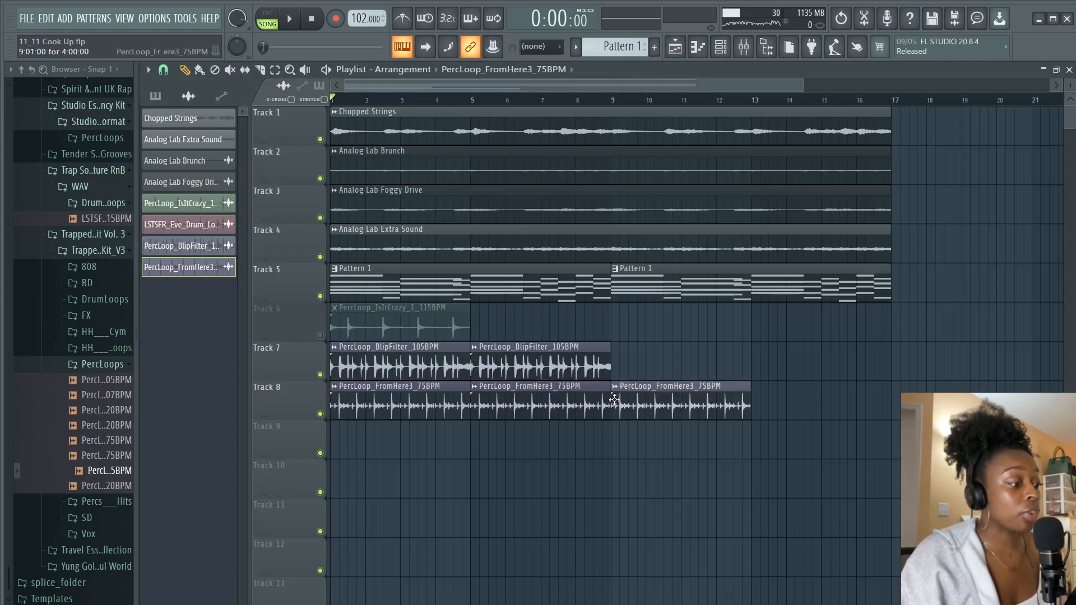
pyautogui.click(762, 397)
# Repeat the PercLoop_BlipFilter_105BPM clip on track 7 to fill through bar 17
pyautogui.click(588, 364)
pyautogui.click(616, 362)
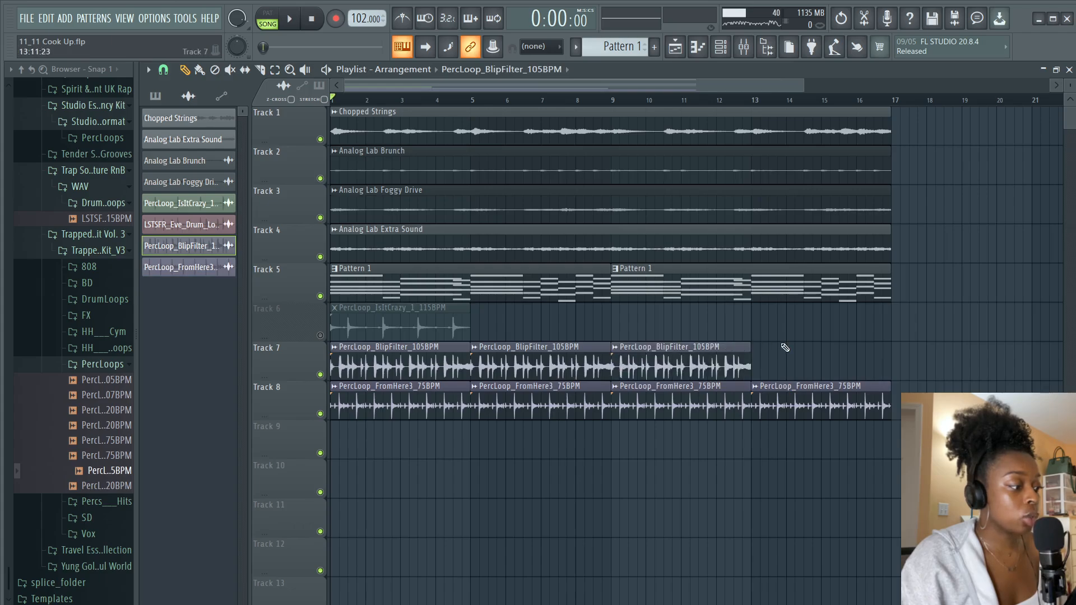
pyautogui.click(758, 354)
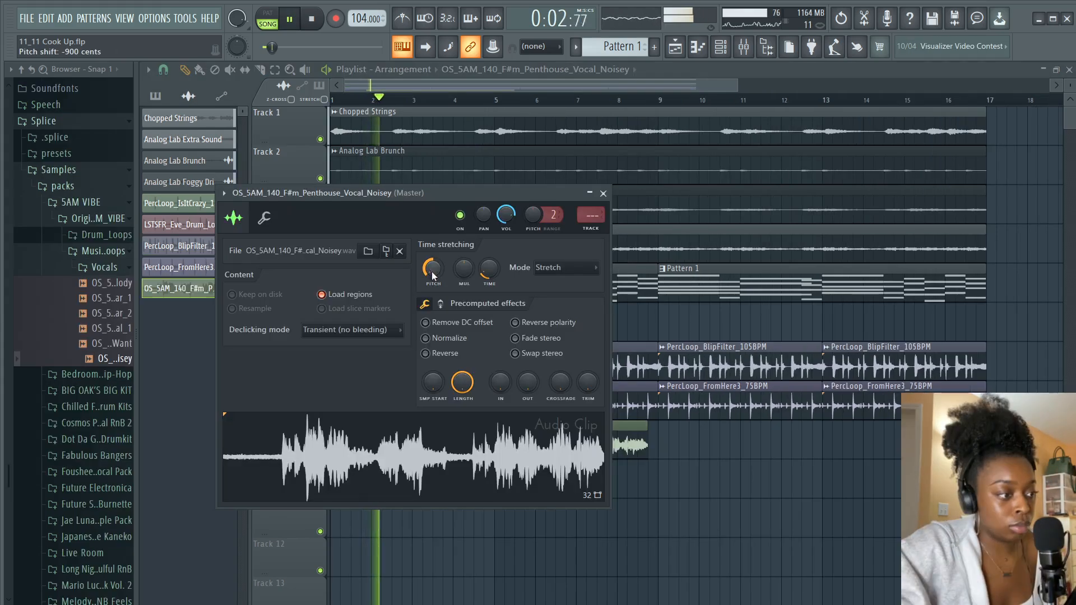
# Route the OS_5AM_140_F#m_Penthouse_Vocal_Noisey clip to mixer insert 12
pyautogui.press('space')
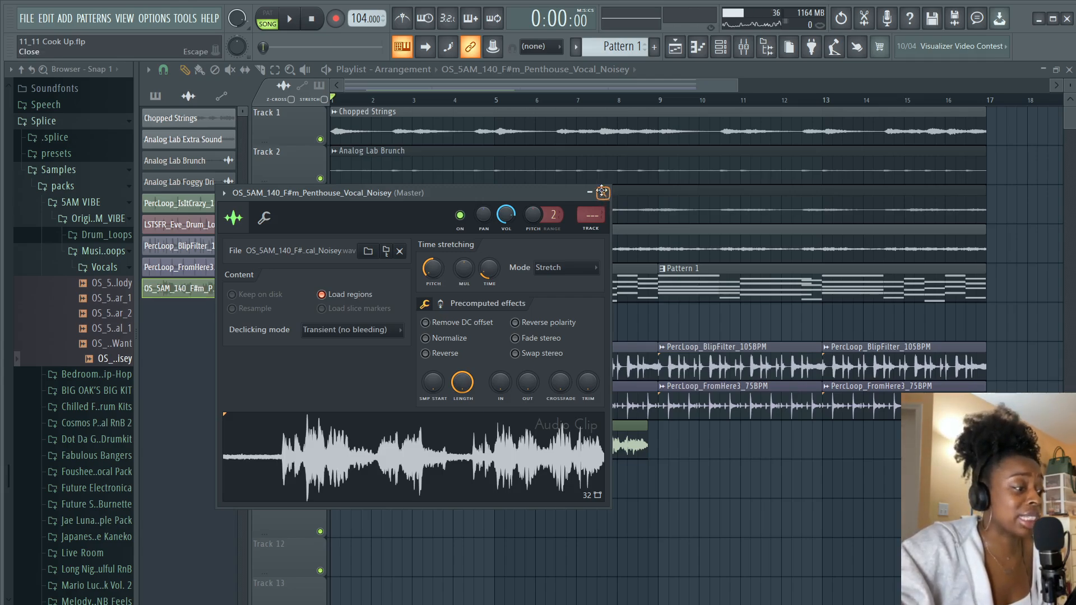
pyautogui.click(602, 192)
pyautogui.press('space')
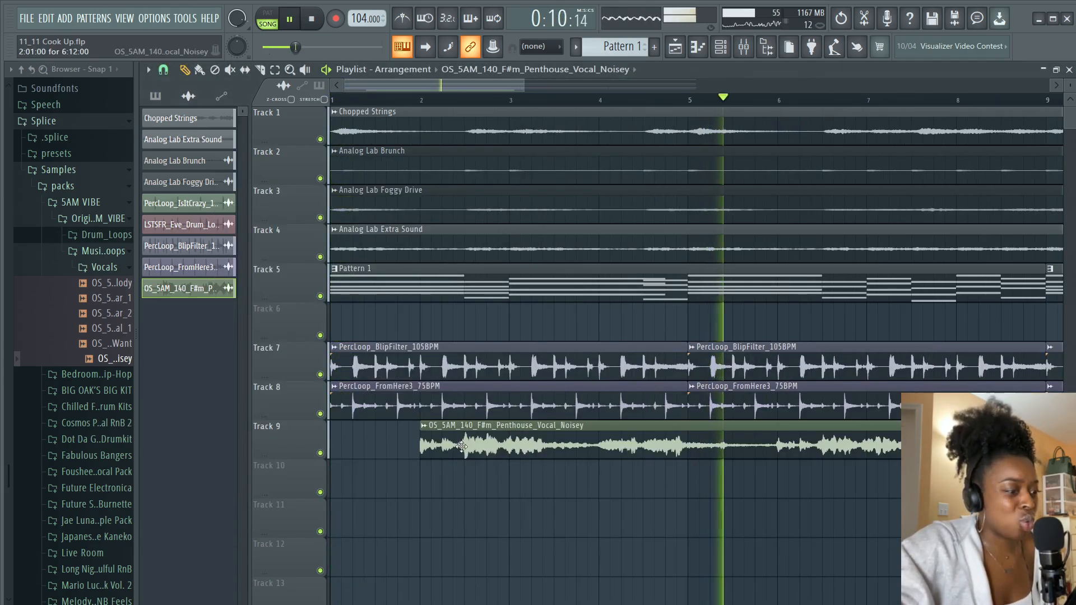
pyautogui.press('space')
pyautogui.doubleClick(461, 447)
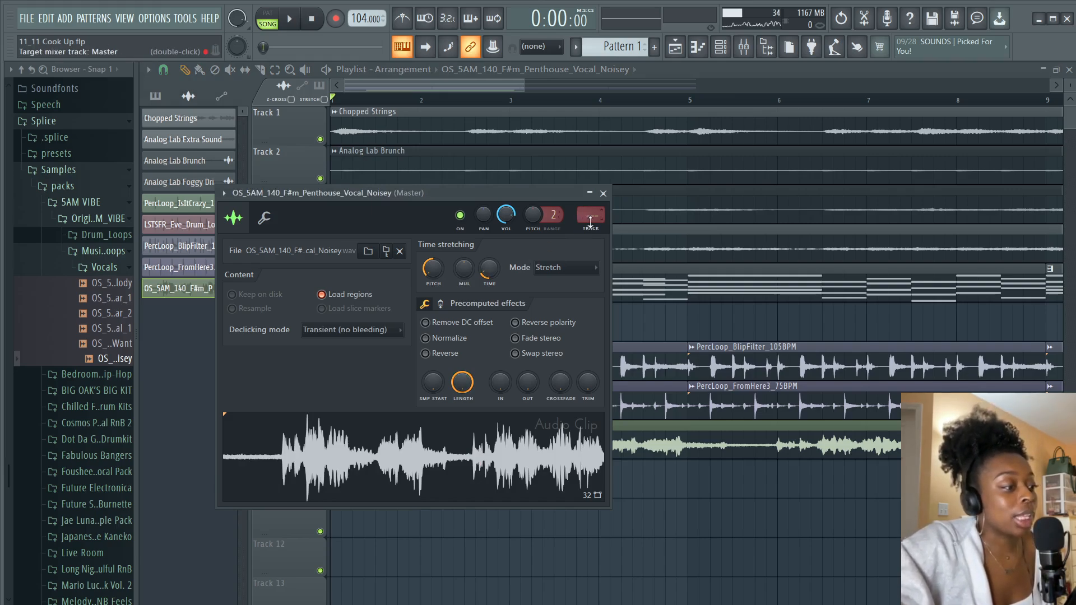
pyautogui.moveTo(595, 215); pyautogui.dragTo(594, 199)
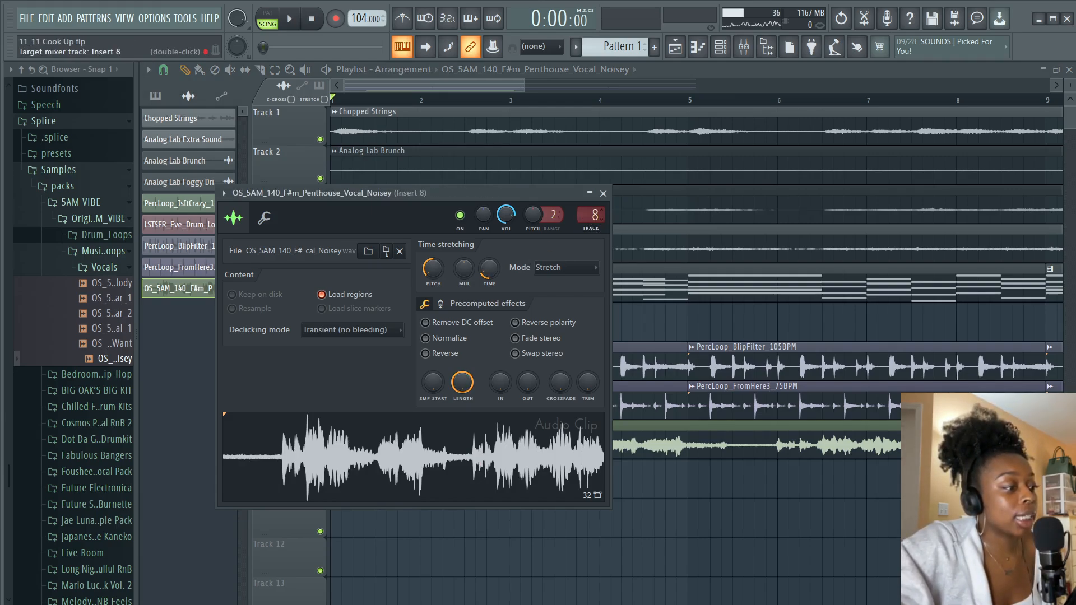
pyautogui.click(604, 193)
pyautogui.press('space')
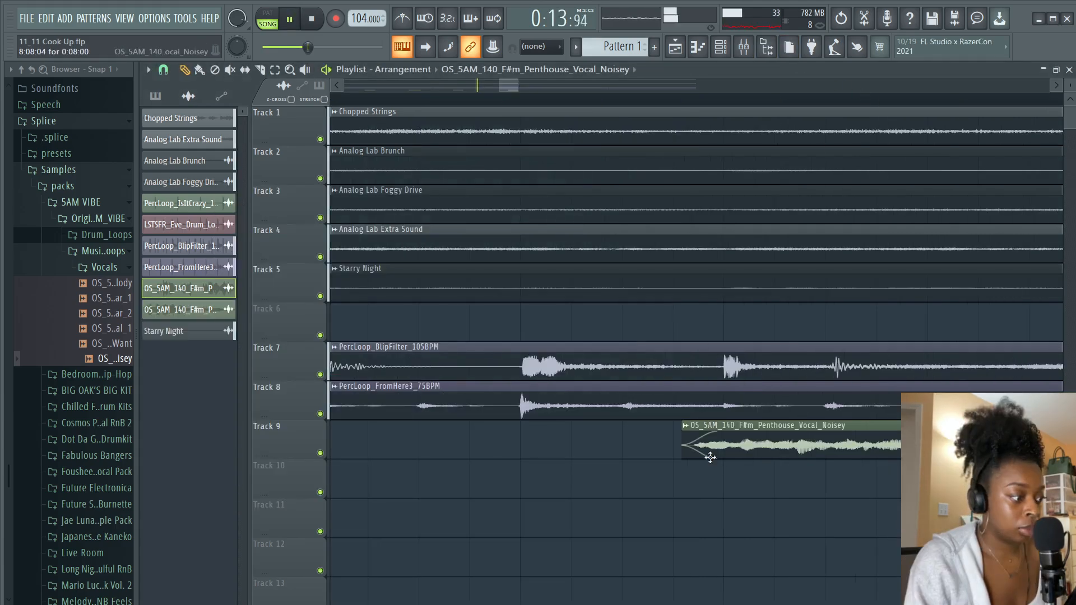
# Nudge the vocal clip on track 9 slightly later and play back the section
pyautogui.moveTo(710, 454); pyautogui.dragTo(720, 458)
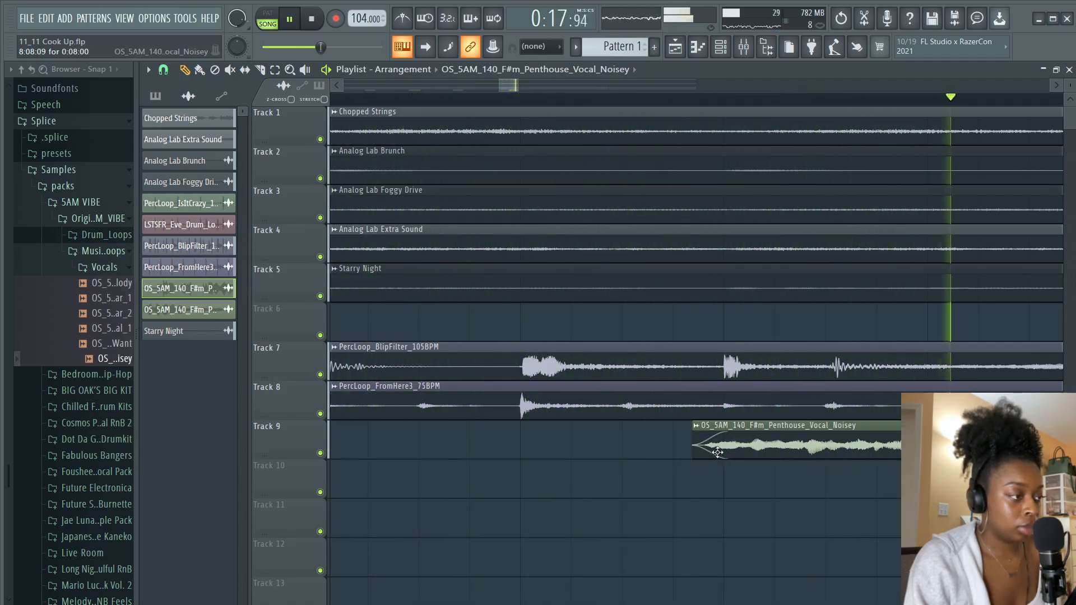
pyautogui.press('space')
pyautogui.scroll(-6, 570, 105)
pyautogui.press('space')
pyautogui.press('space')
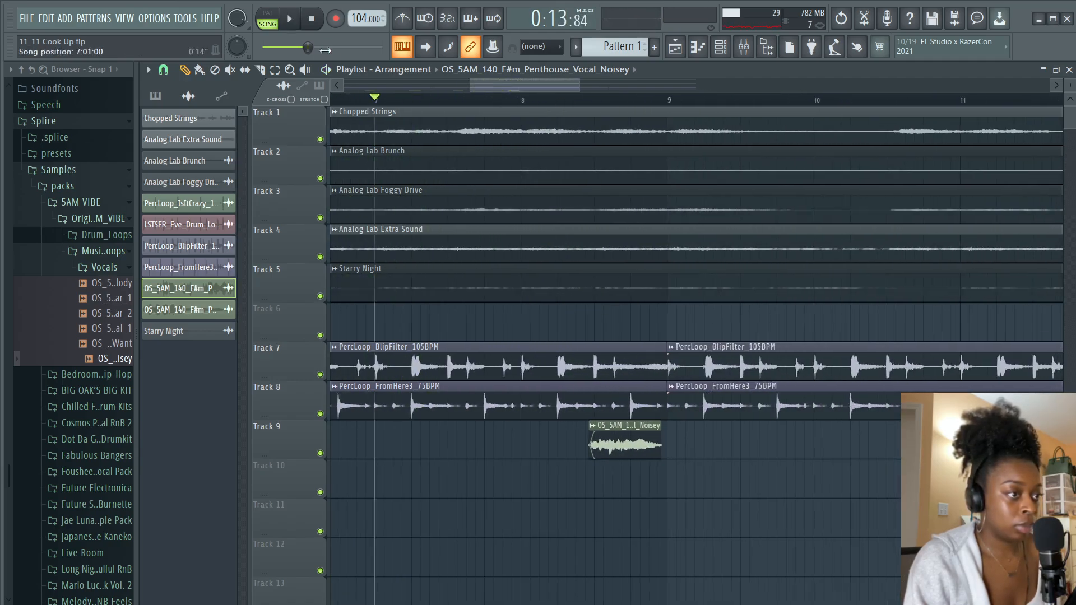
pyautogui.click(317, 22)
pyautogui.press('space')
# Scroll through the arrangement and play back the vocal chops on track 9
pyautogui.scroll(-4, 411, 105)
pyautogui.moveTo(485, 86); pyautogui.dragTo(361, 81)
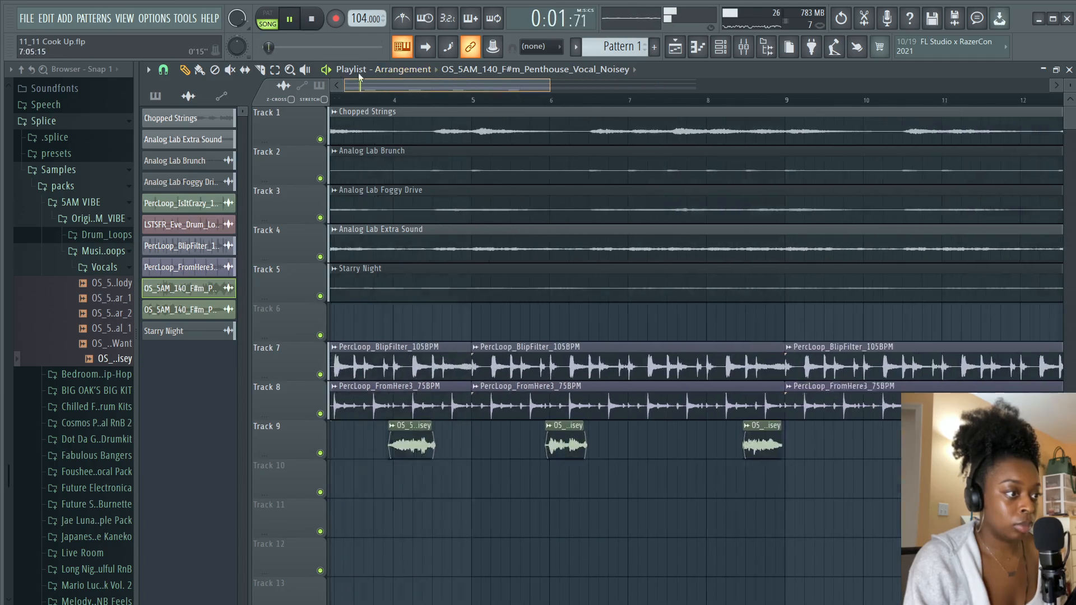
pyautogui.scroll(-1, 362, 104)
pyautogui.scroll(-1, 363, 103)
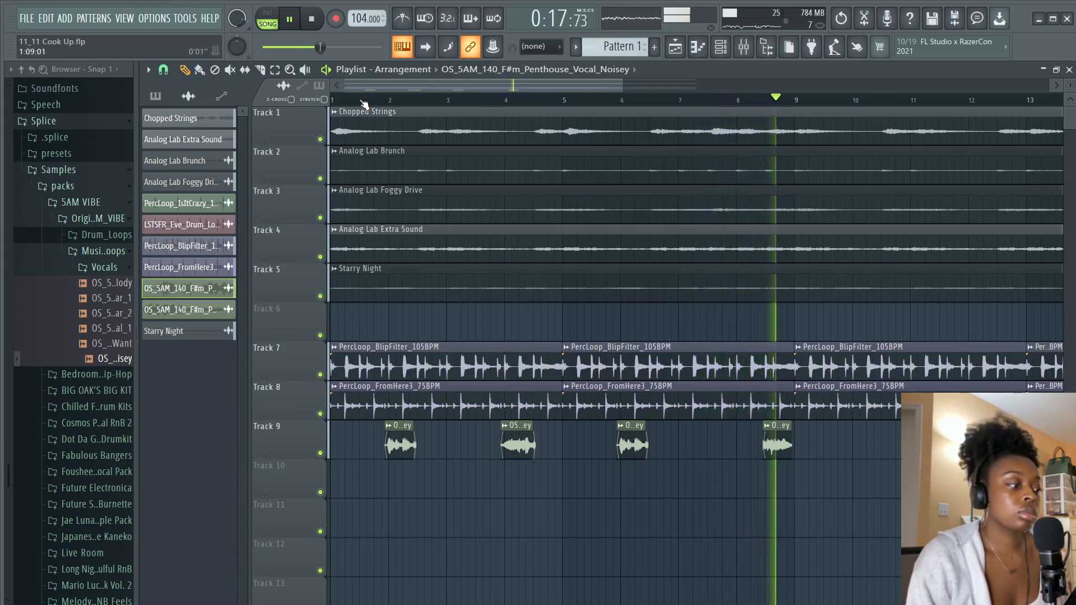
pyautogui.press('space')
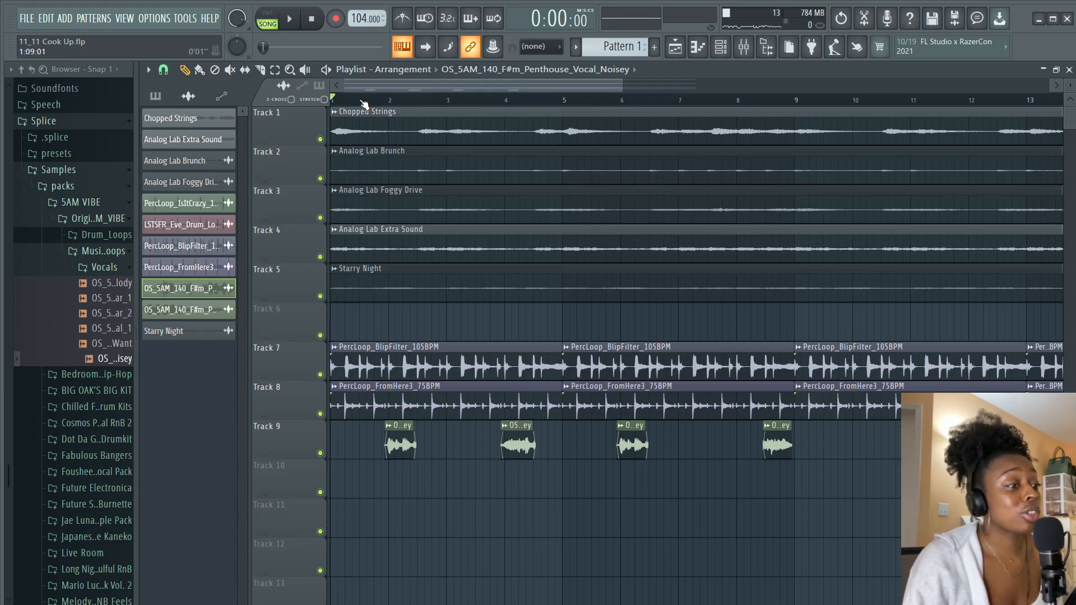
pyautogui.scroll(1, 364, 105)
pyautogui.moveTo(433, 90); pyautogui.dragTo(373, 86)
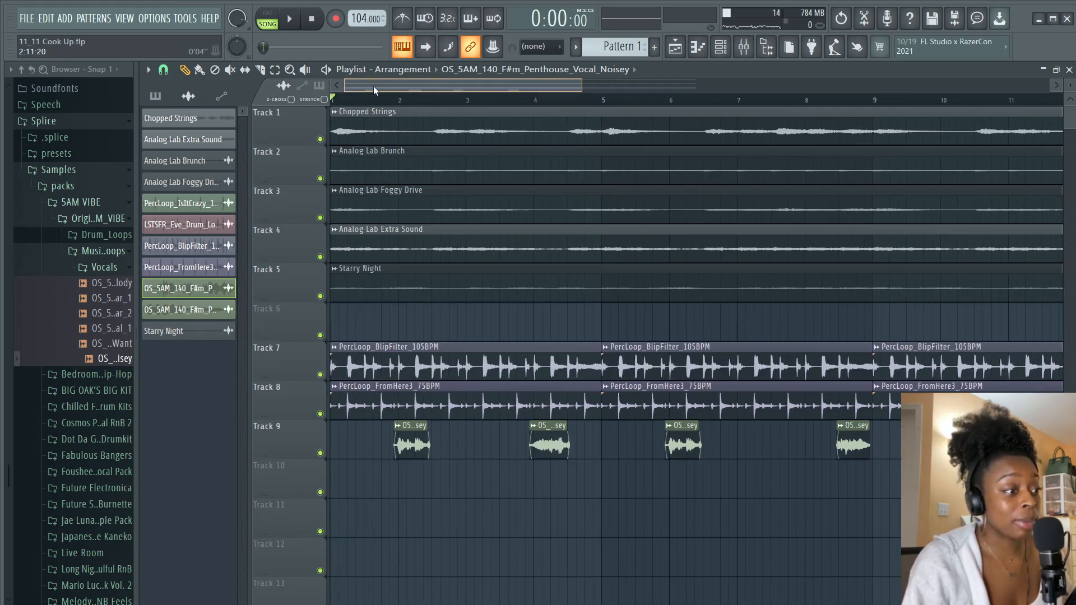
# Lower the mix level of the Fruity Love Philter on the vocal's insert 12
pyautogui.doubleClick(406, 454)
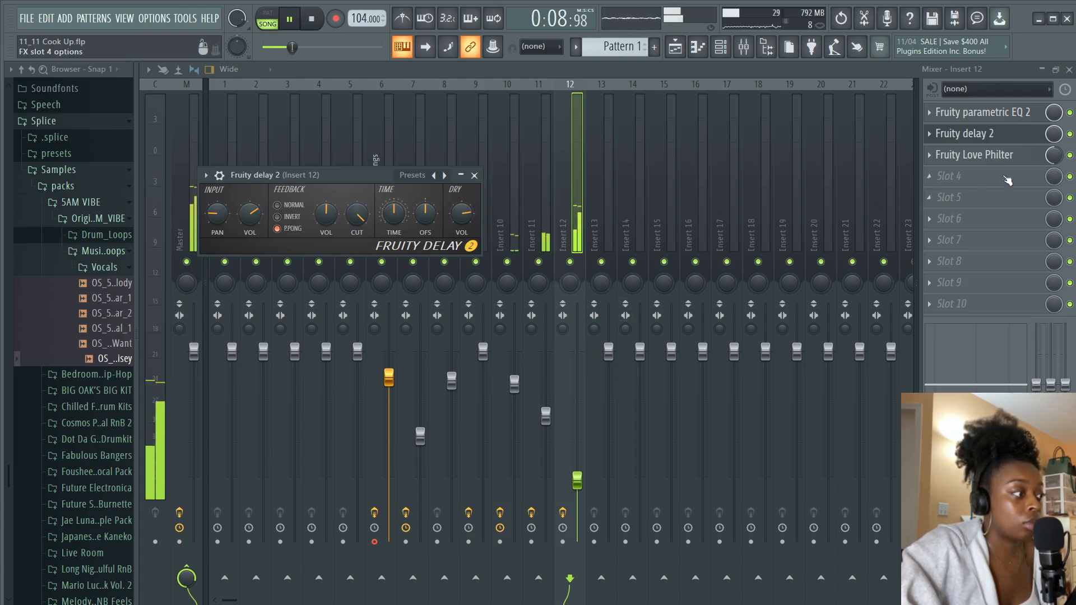
pyautogui.moveTo(1054, 156); pyautogui.dragTo(1054, 169)
pyautogui.press('F5')
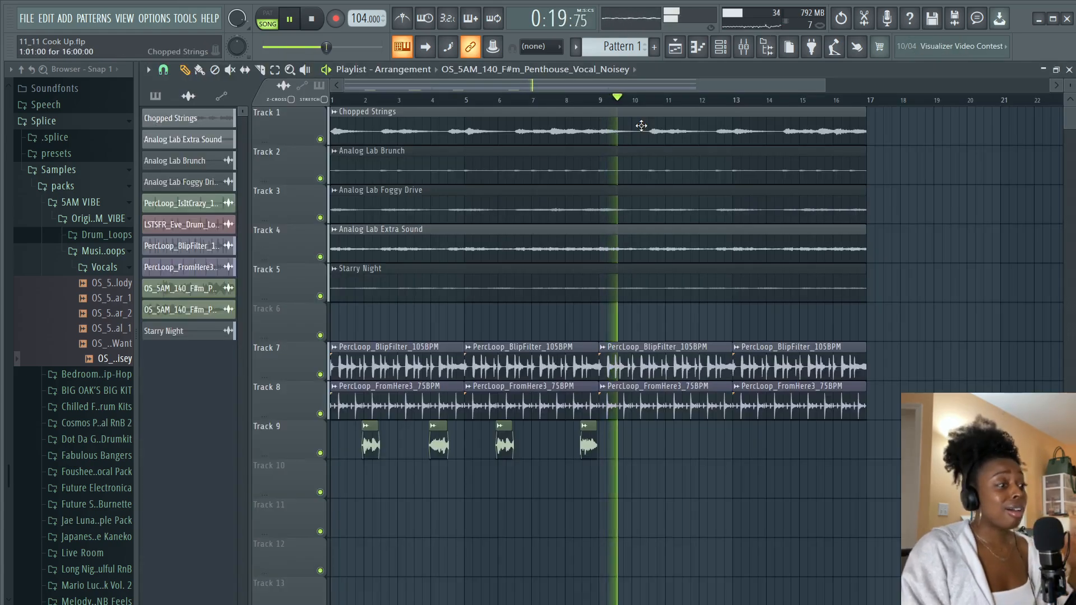
# Play back the arrangement and inspect the C#5 slide note's properties in the Riser Bass piano roll
pyautogui.press('space')
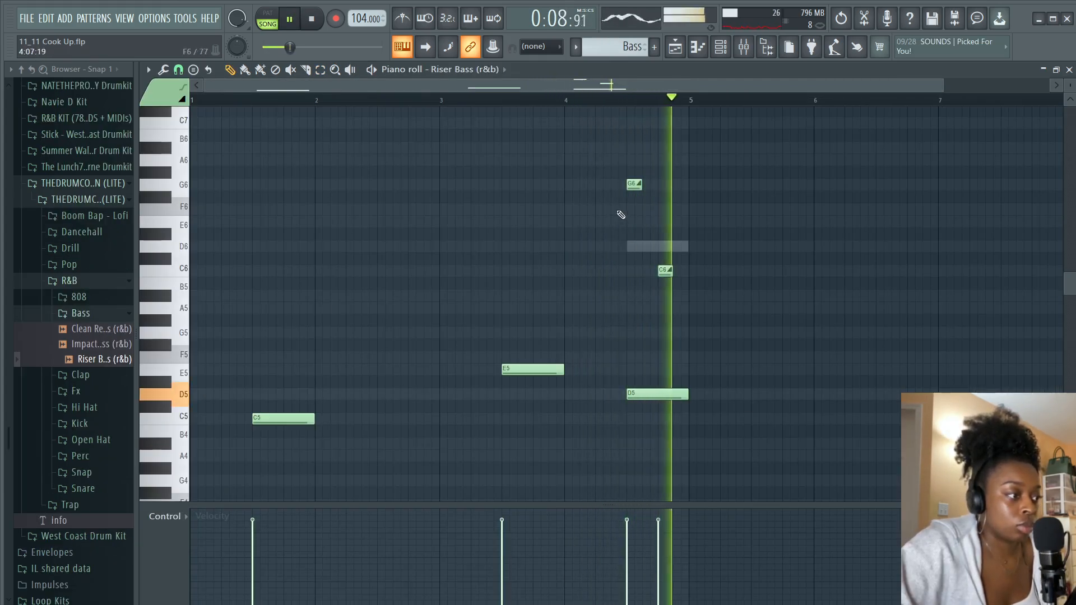
pyautogui.press('space')
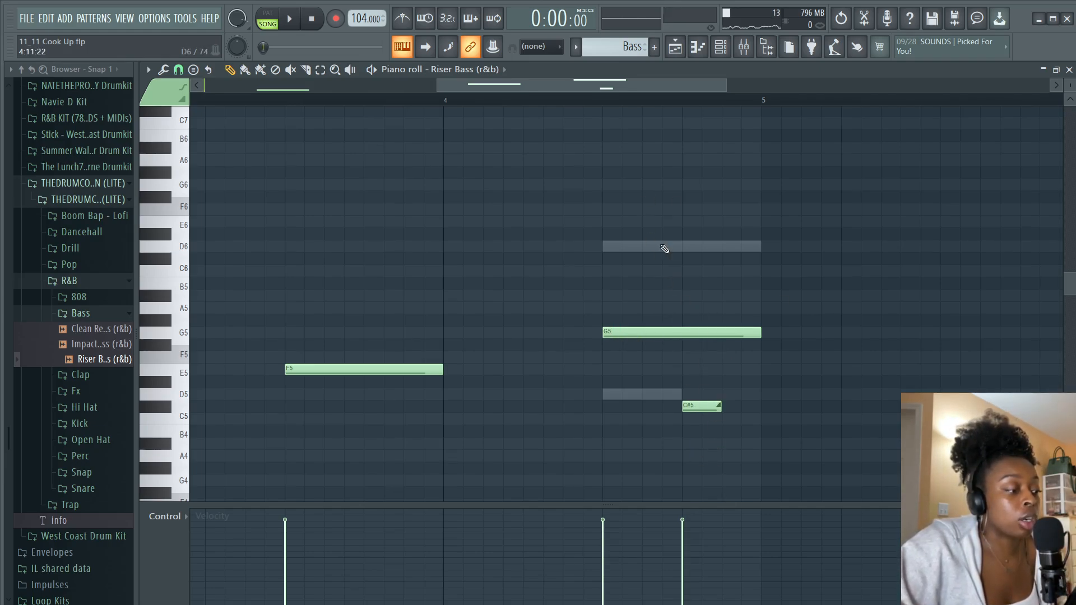
pyautogui.doubleClick(698, 406)
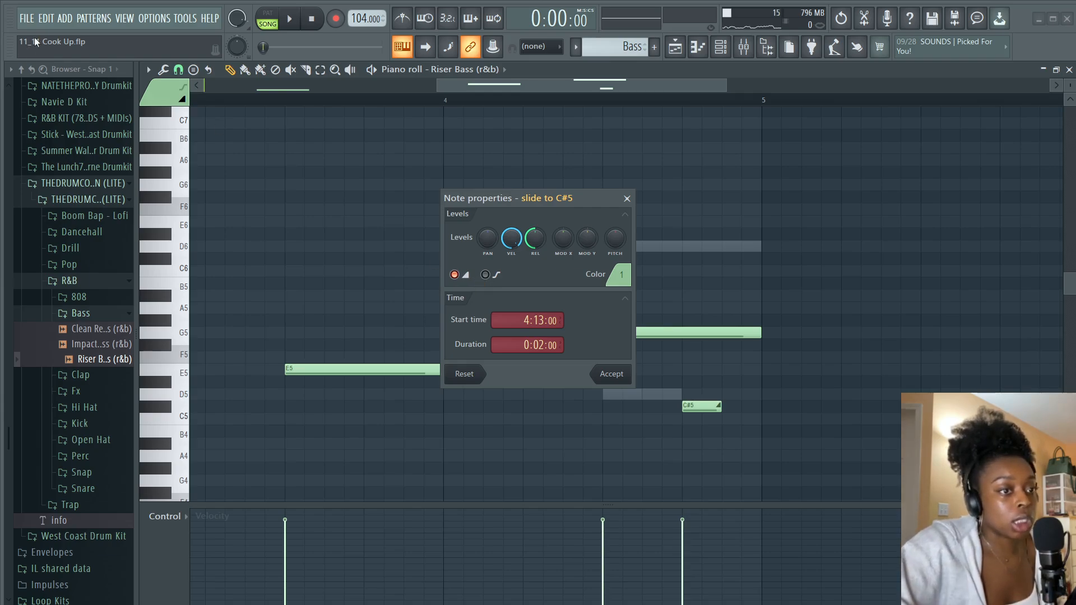
pyautogui.click(627, 198)
pyautogui.press('space')
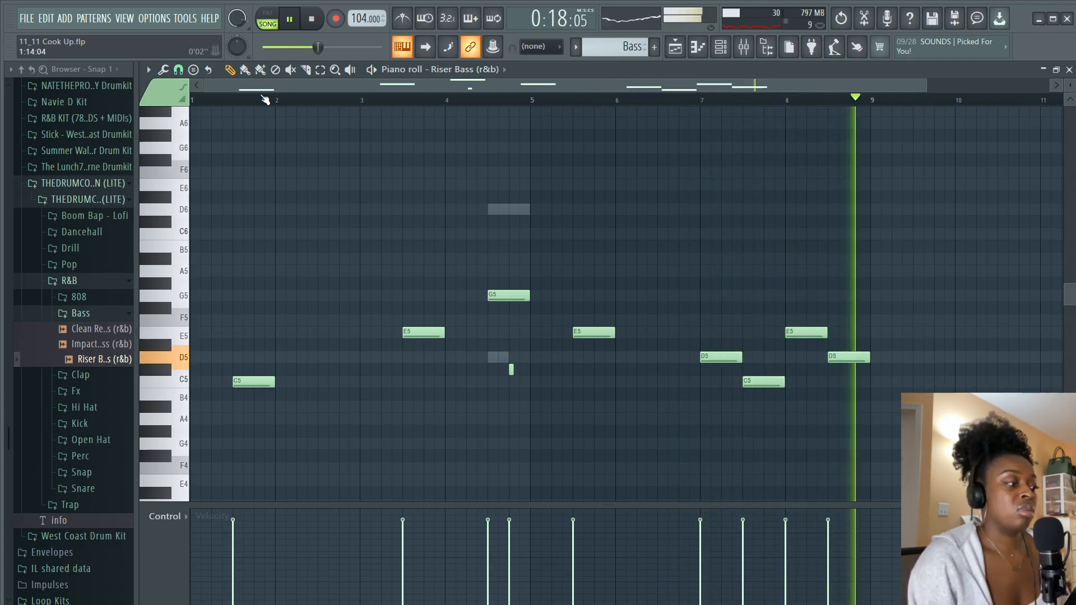
pyautogui.press('space')
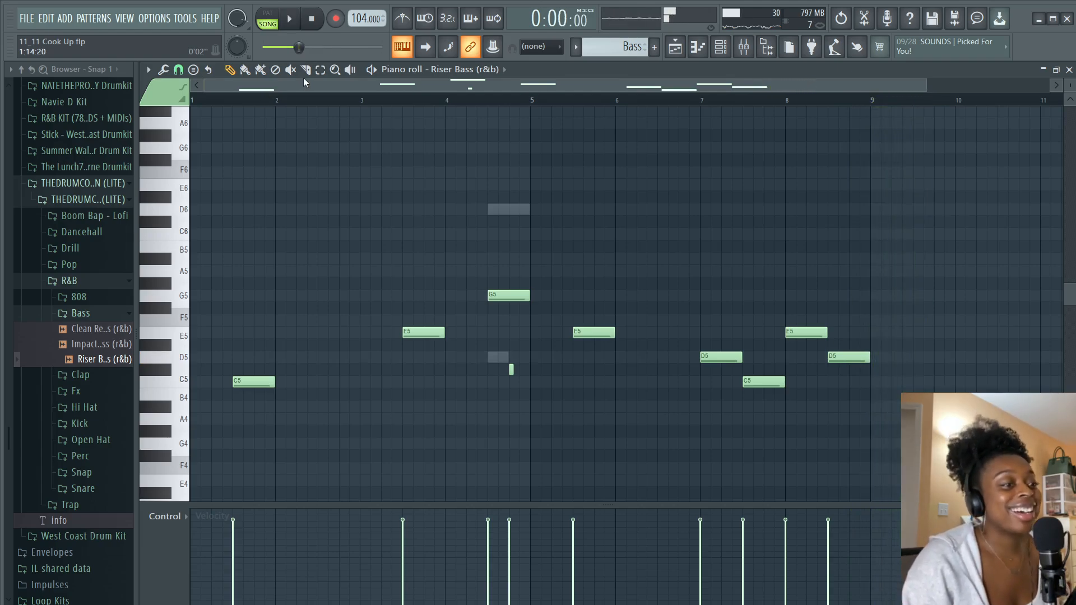
# Load the Rim (Stick) sample into channel 2 of the channel rack and program rim hits in its step sequence
pyautogui.click(721, 50)
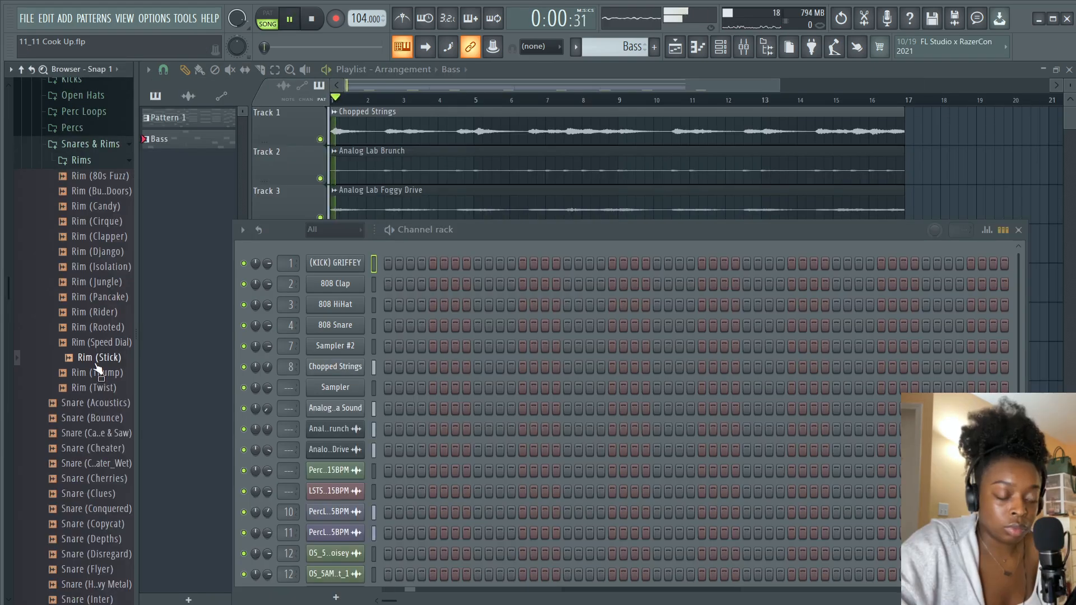
pyautogui.moveTo(96, 365); pyautogui.dragTo(334, 285)
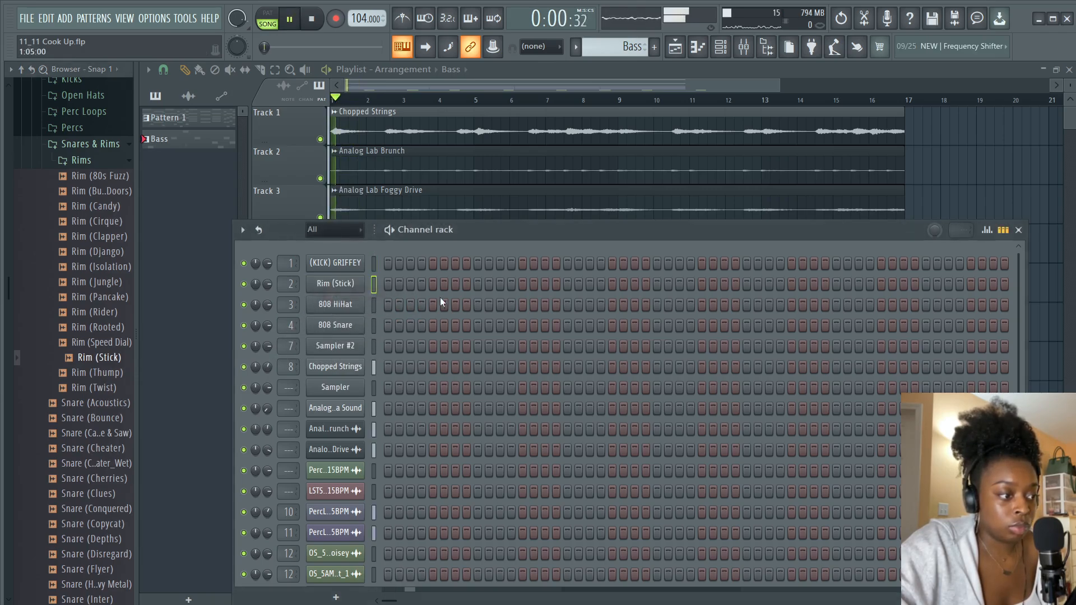
pyautogui.click(477, 285)
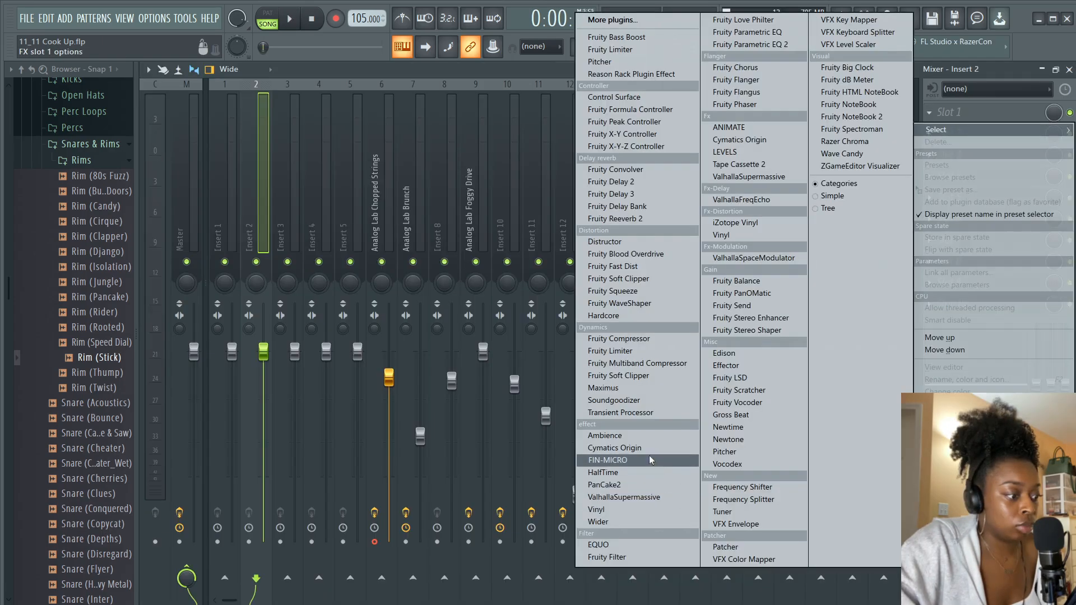
# Set the Cymatics Origin resample frequency on mixer insert 2 to about 8462 Hz
pyautogui.click(616, 461)
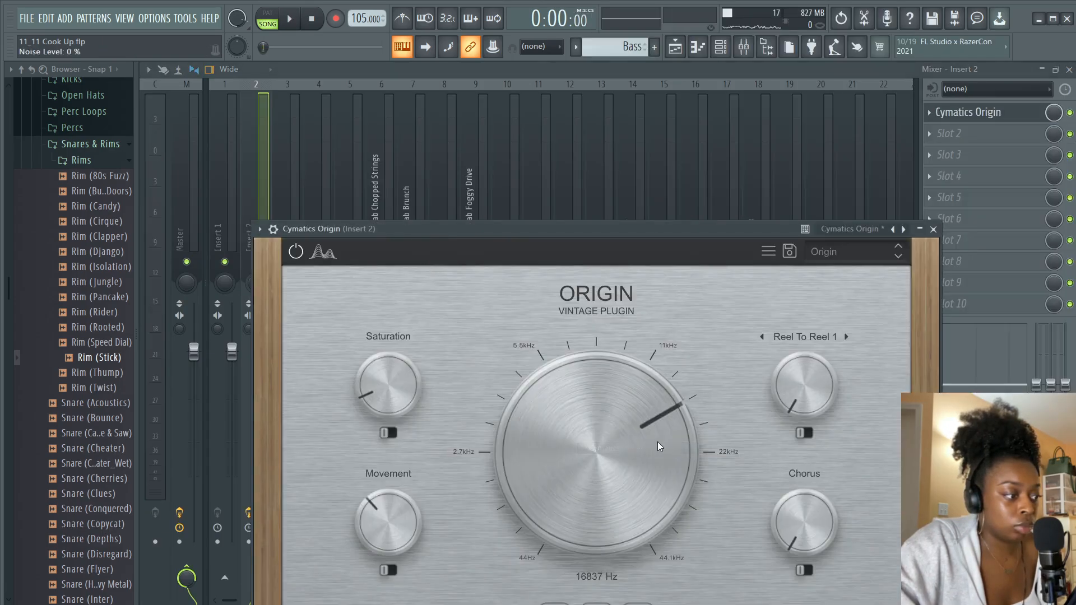
pyautogui.moveTo(651, 469); pyautogui.dragTo(648, 471)
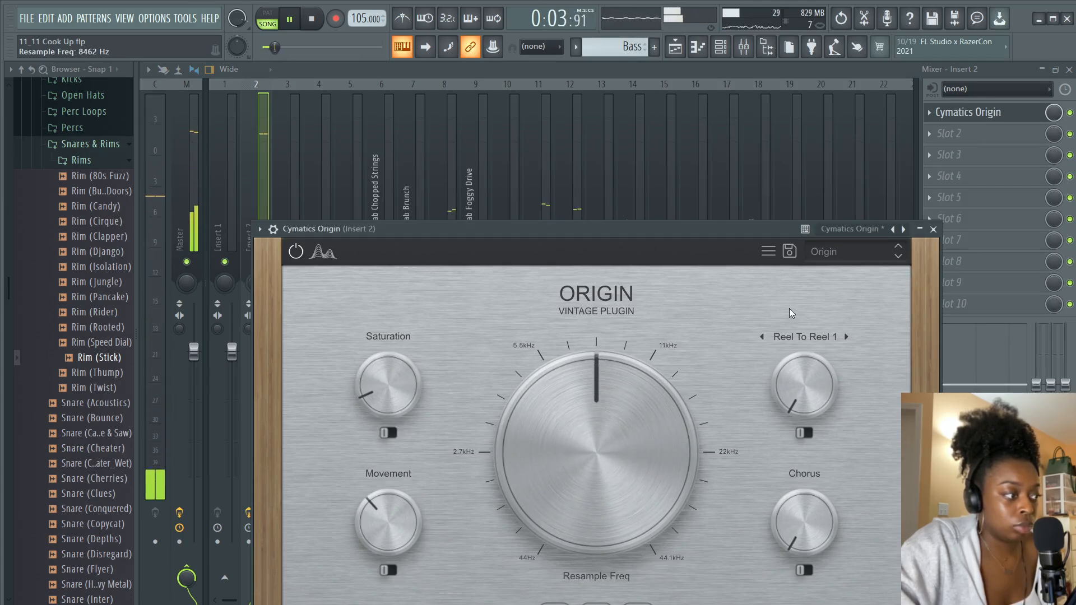
pyautogui.click(935, 230)
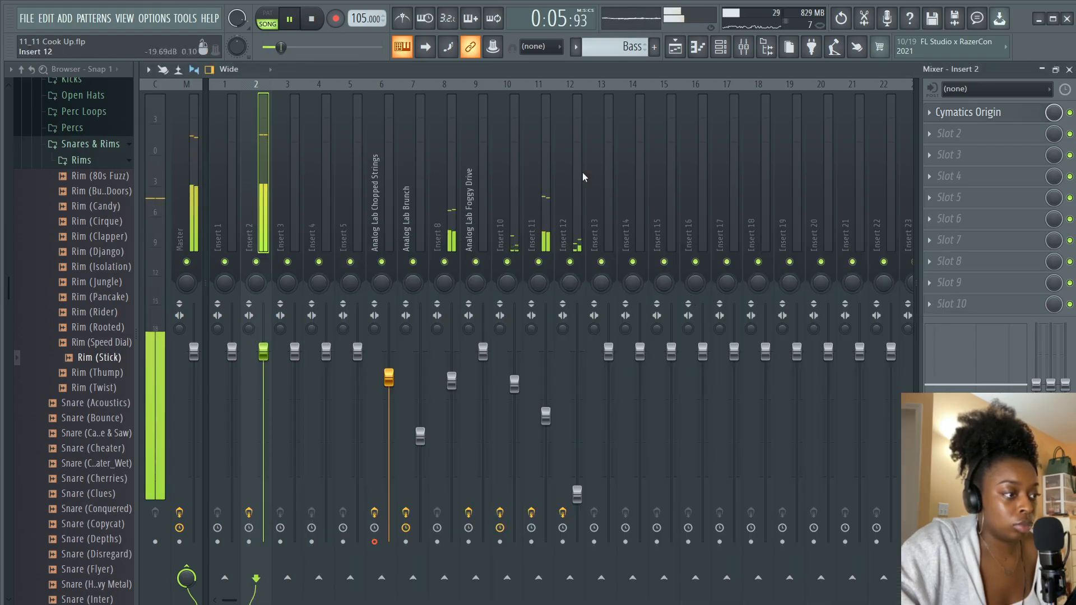
# Add hi-hat samples from the browser to the channel rack, program a HH (Perky) pattern and play back the drums
pyautogui.click(373, 538)
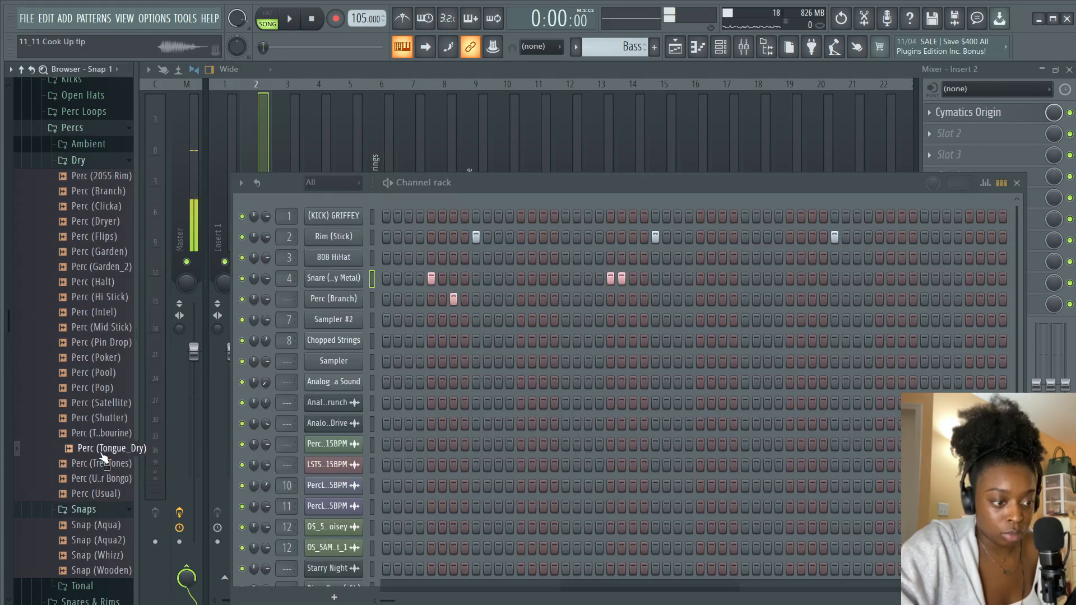
pyautogui.moveTo(102, 459); pyautogui.dragTo(346, 303)
pyautogui.press('space')
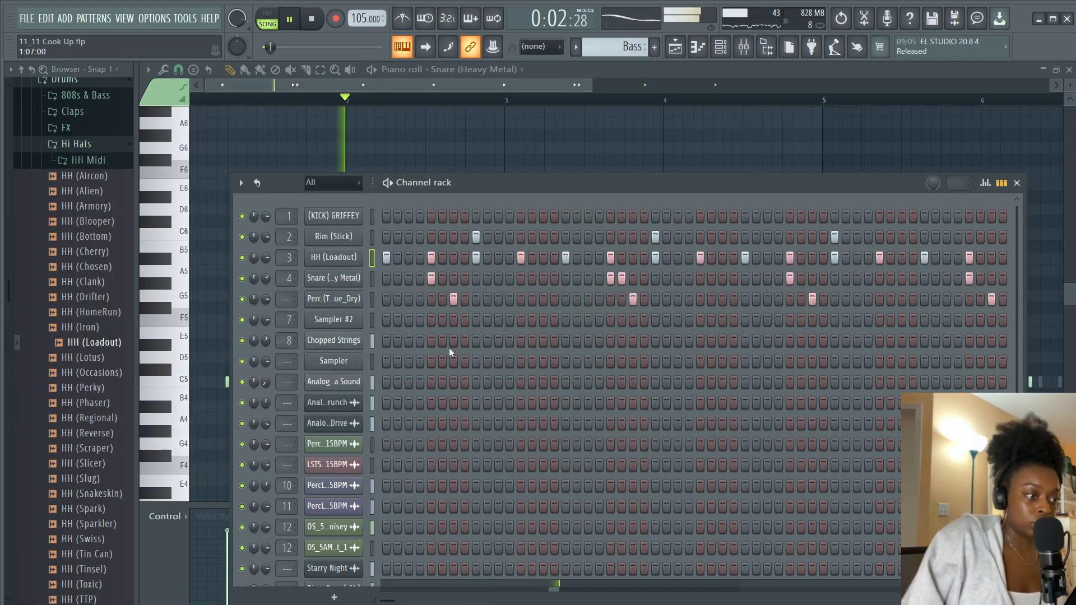
pyautogui.moveTo(266, 304); pyautogui.dragTo(266, 314)
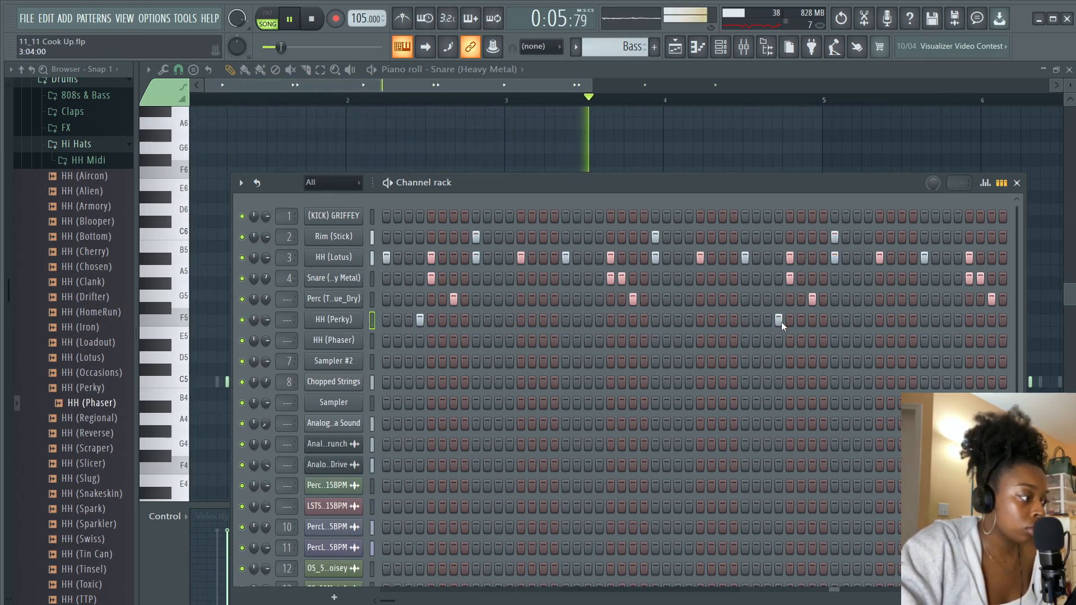
pyautogui.press('space')
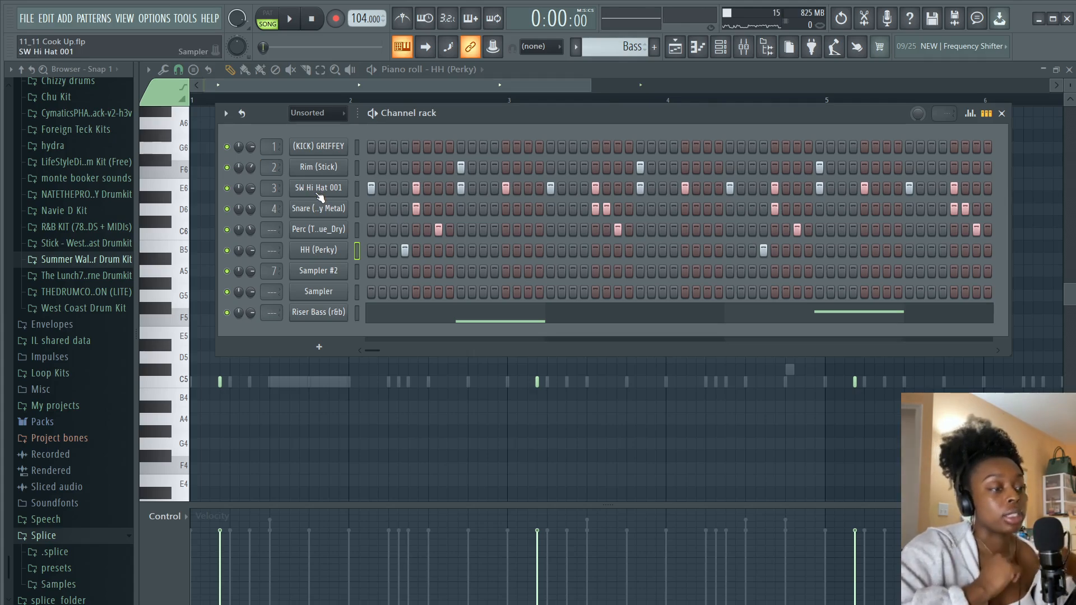
# Add extra kick notes around bar 8 in the SW Kick 002 piano roll and play back the pattern
pyautogui.press('space')
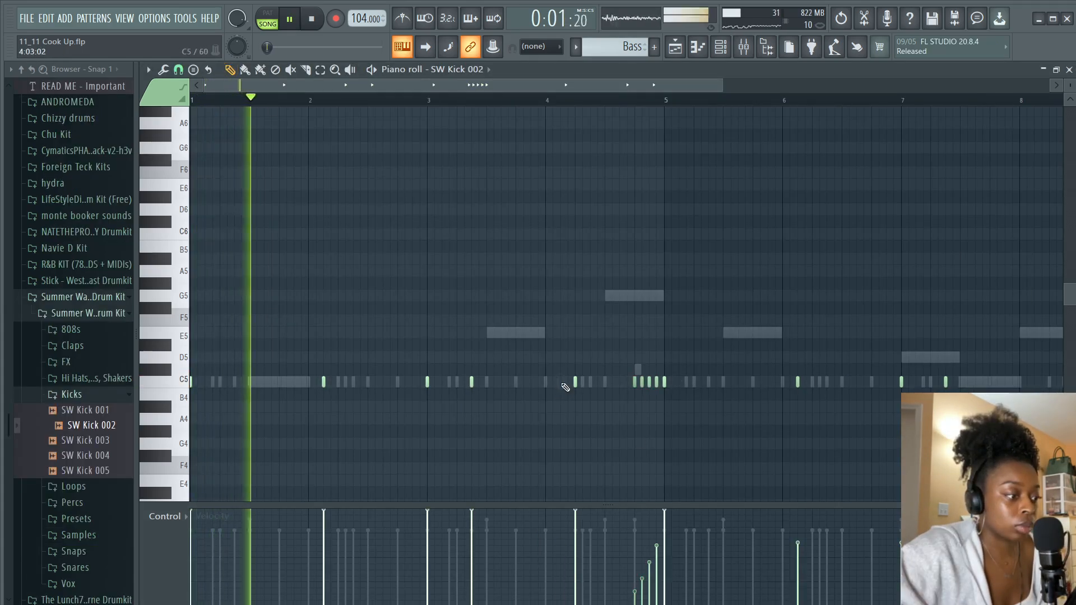
pyautogui.click(597, 382)
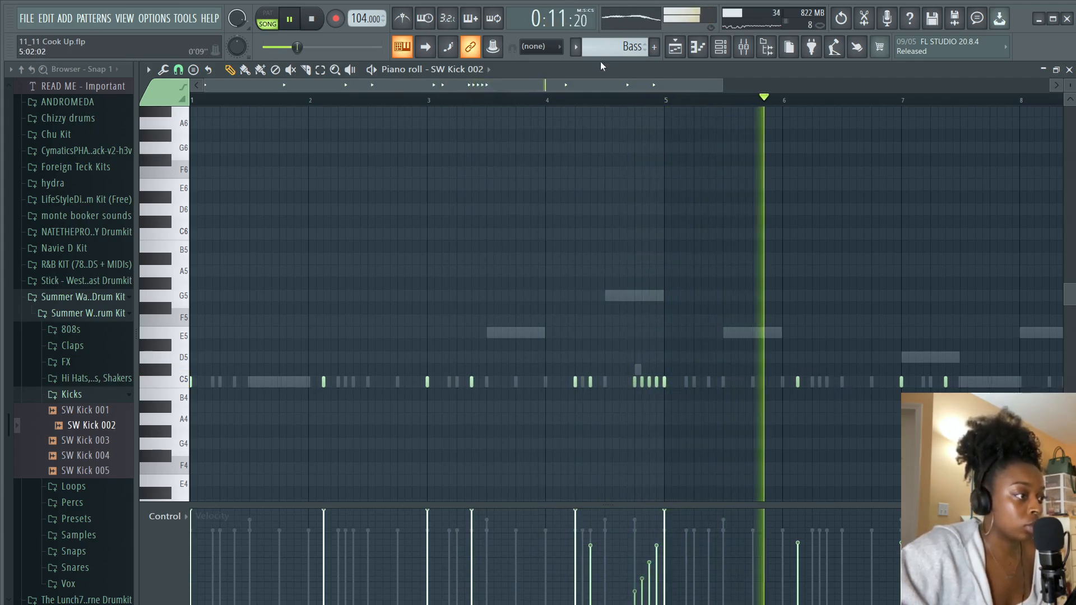
pyautogui.moveTo(616, 84); pyautogui.dragTo(782, 83)
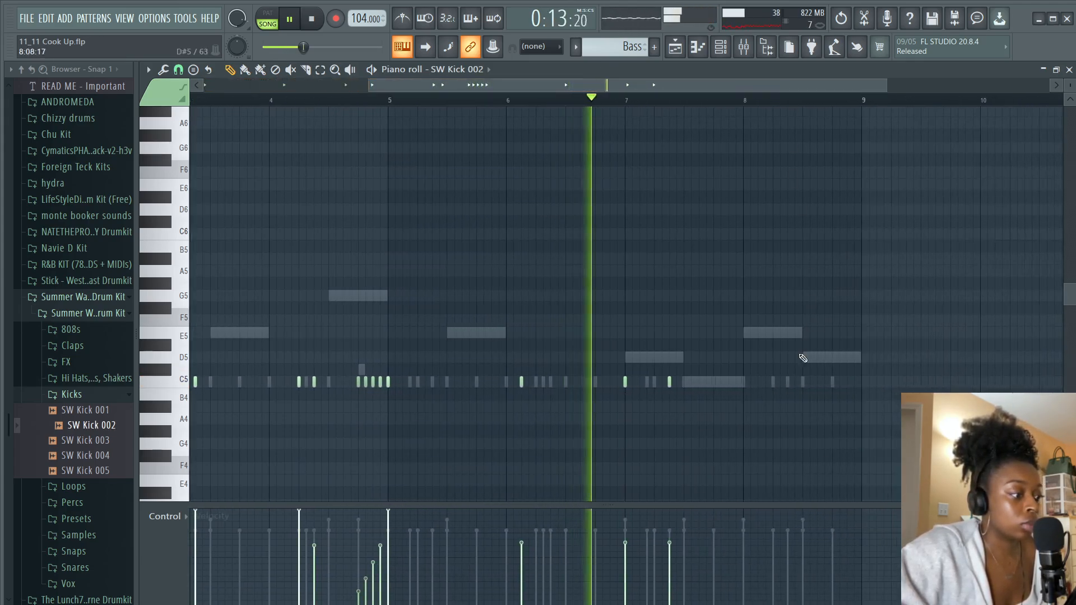
pyautogui.click(776, 383)
pyautogui.click(789, 384)
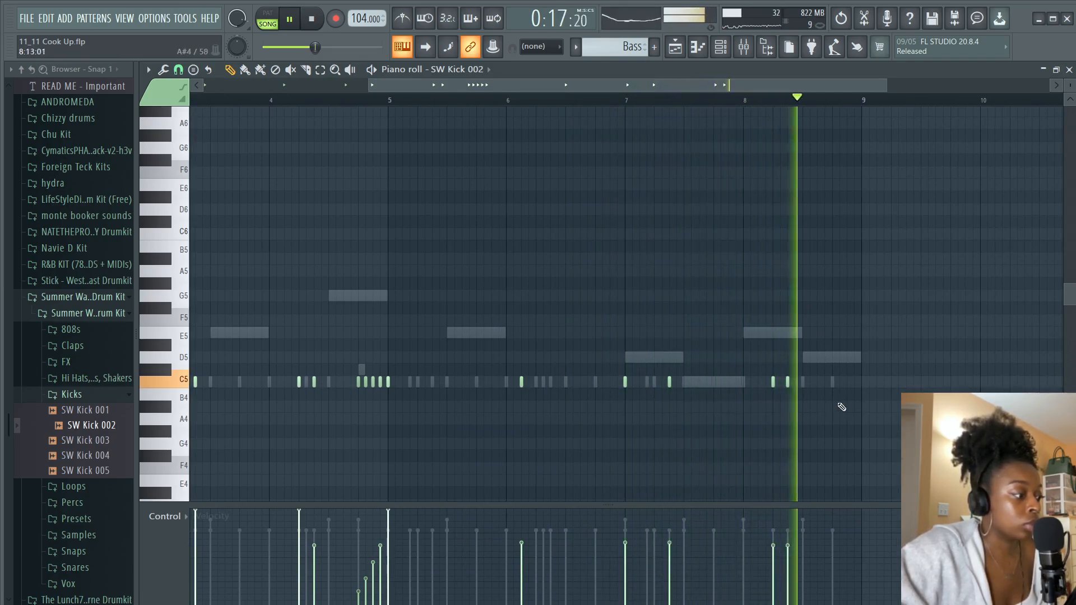
pyautogui.click(848, 383)
pyautogui.press('space')
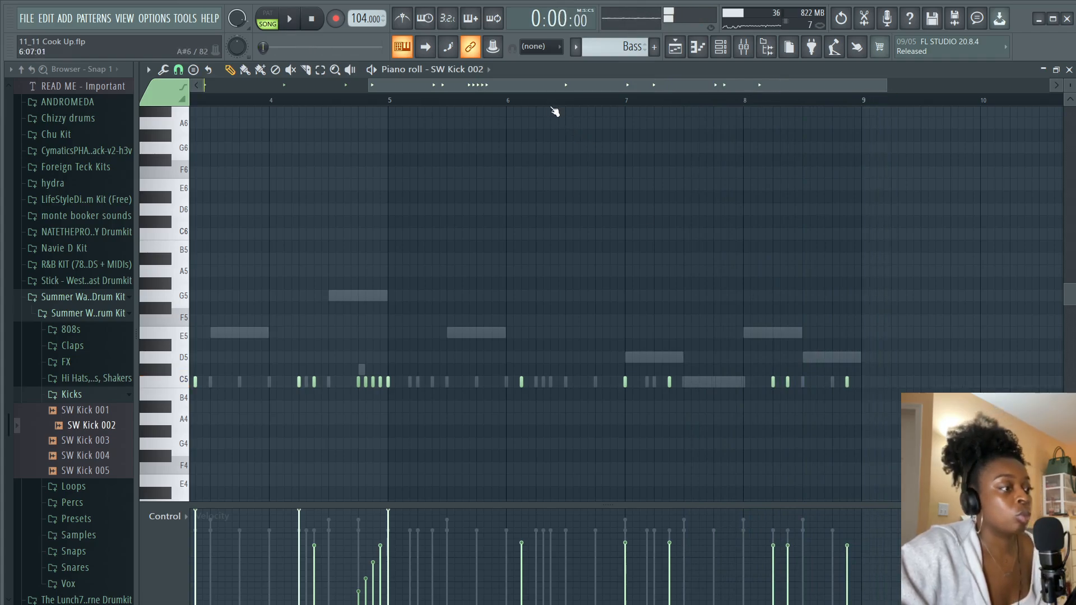
# Clone the SW Hi Hat 001 channel in the channel rack
pyautogui.click(676, 48)
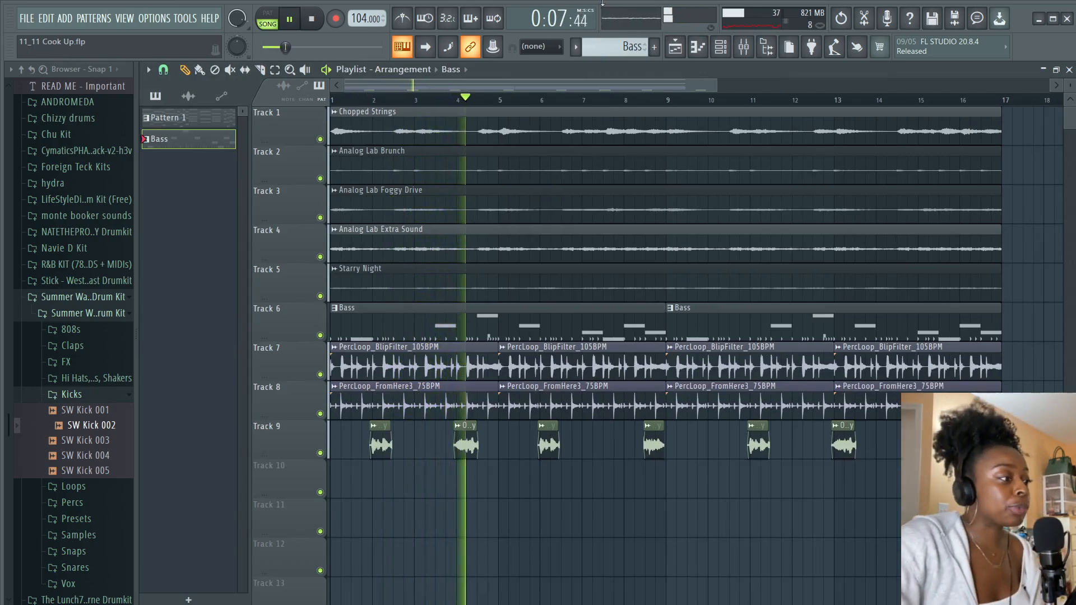
pyautogui.click(720, 47)
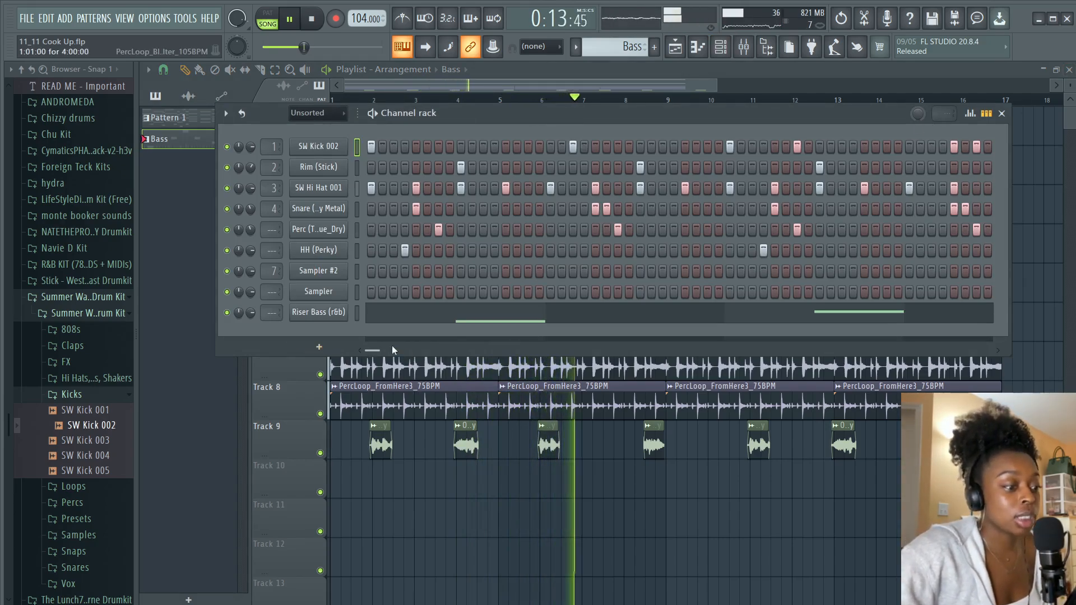
pyautogui.press('space')
pyautogui.rightClick(336, 191)
pyautogui.moveTo(395, 301)
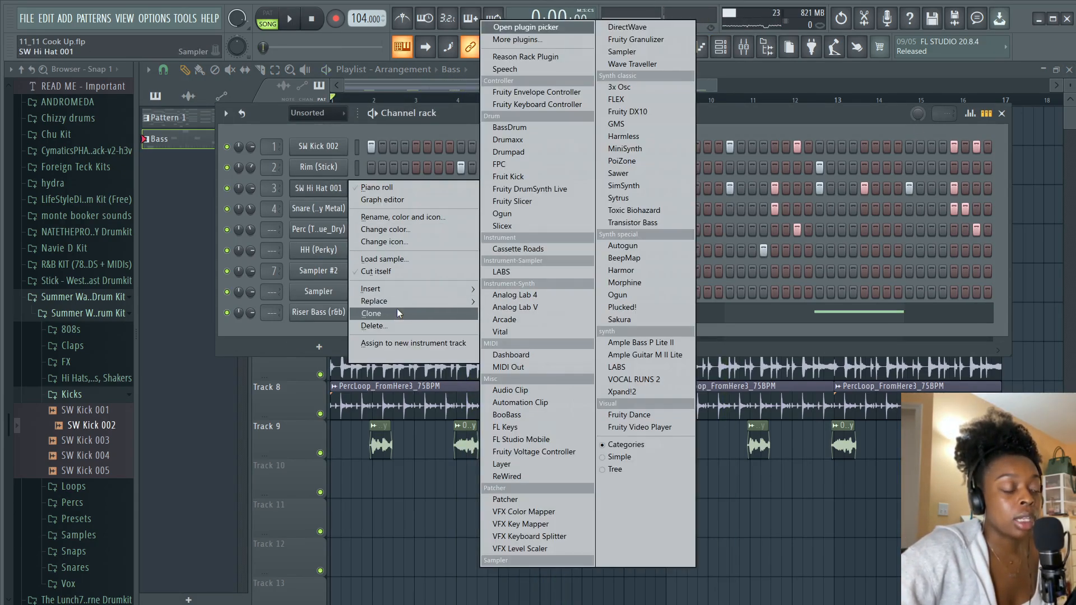
pyautogui.click(386, 314)
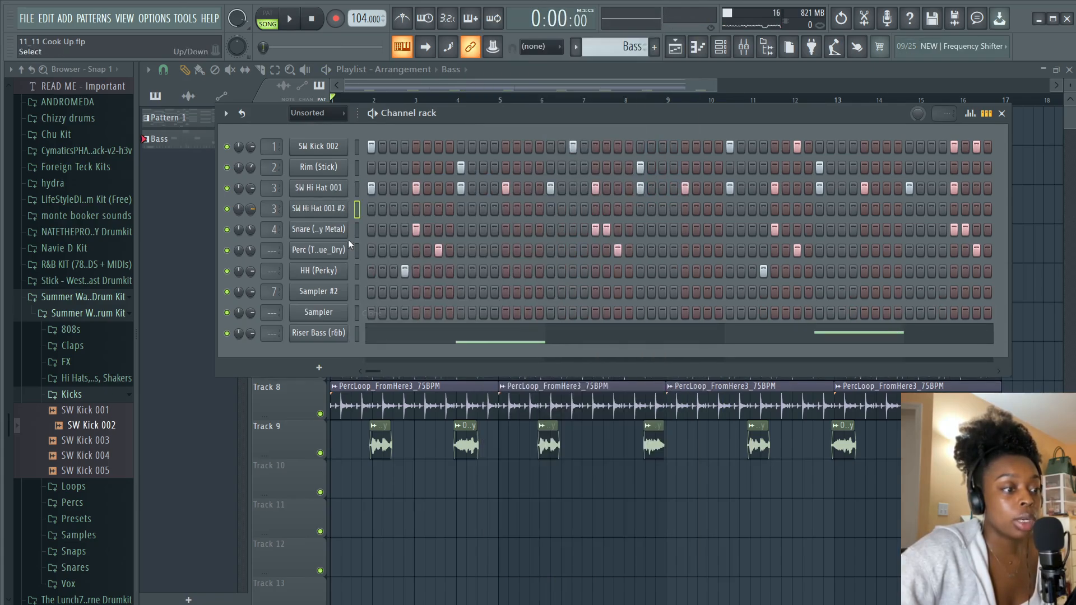
# Edit the hi-hat roll notes and their velocities in the SW Hi Hat 001 #2 piano roll and return to the playlist
pyautogui.rightClick(333, 204)
pyautogui.moveTo(323, 87); pyautogui.dragTo(238, 88)
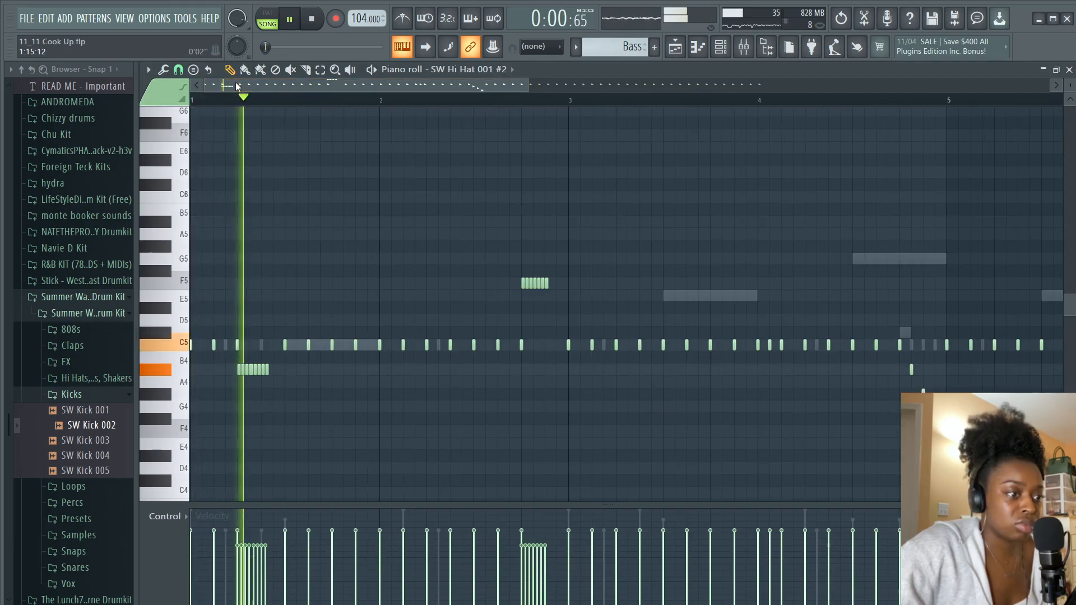
pyautogui.scroll(-1, 245, 99)
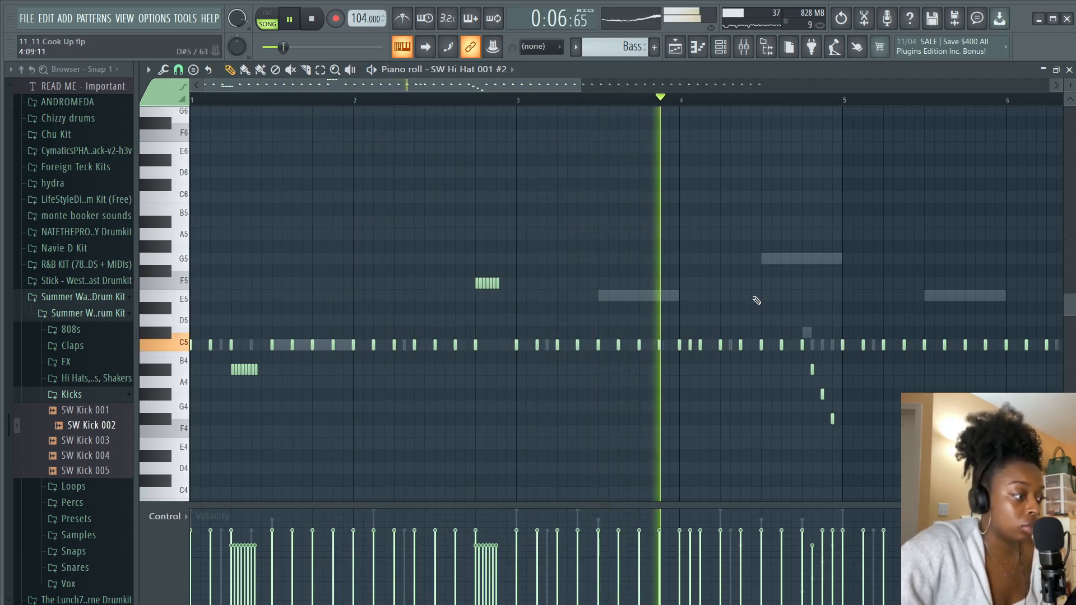
pyautogui.moveTo(575, 85); pyautogui.dragTo(705, 85)
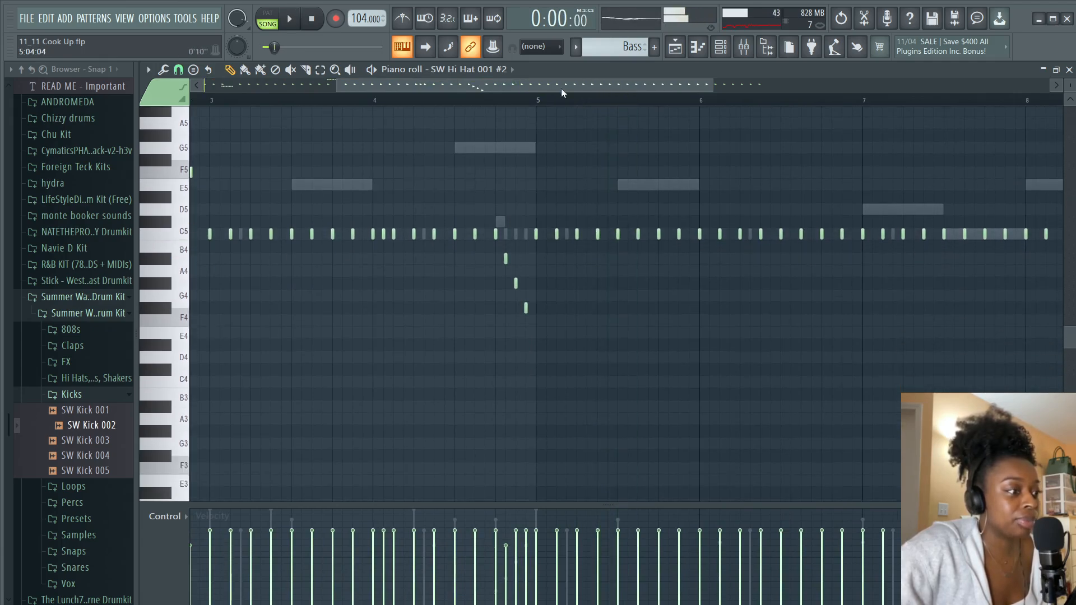
pyautogui.click(213, 508)
pyautogui.click(213, 507)
pyautogui.click(213, 510)
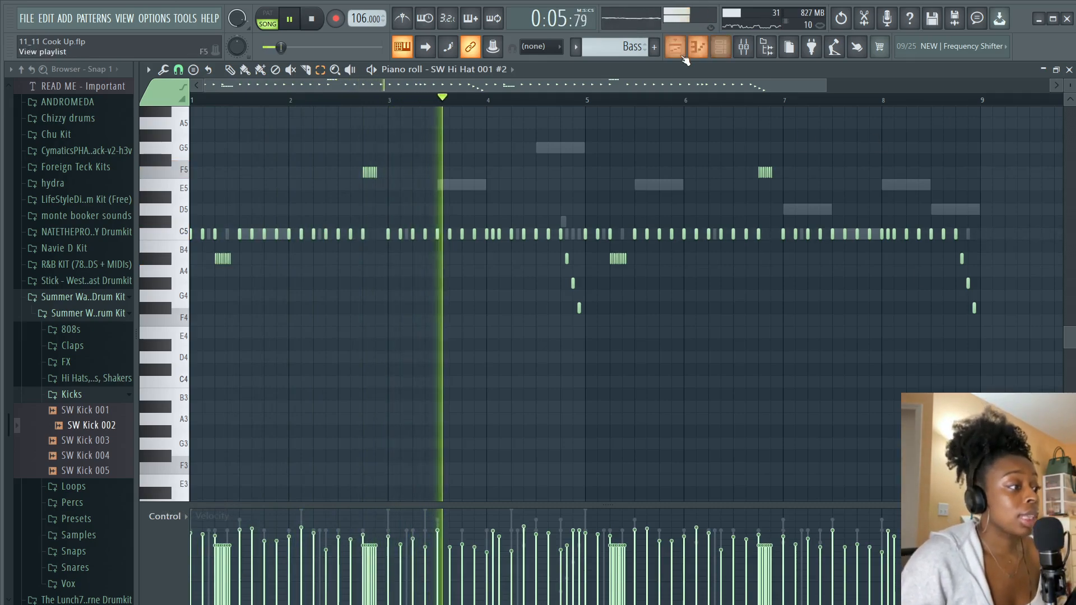
pyautogui.press('F5')
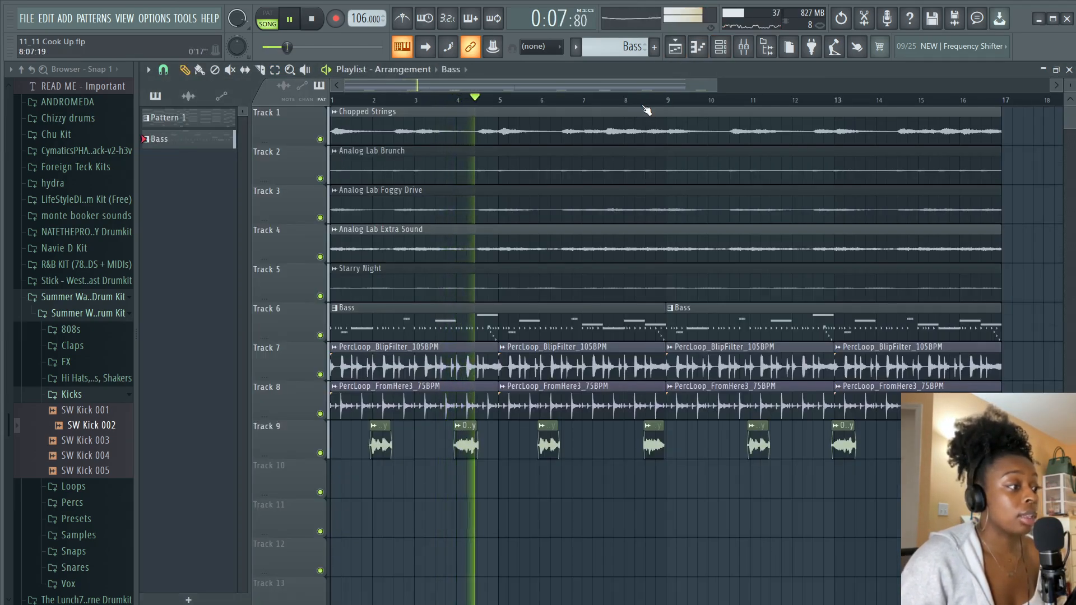
pyautogui.scroll(-2, 643, 103)
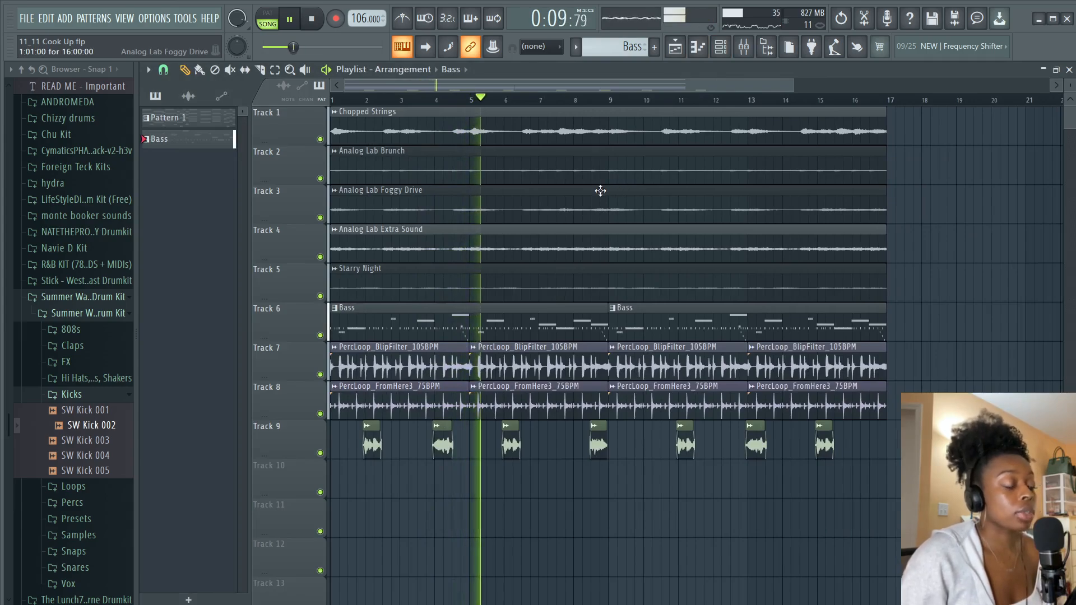